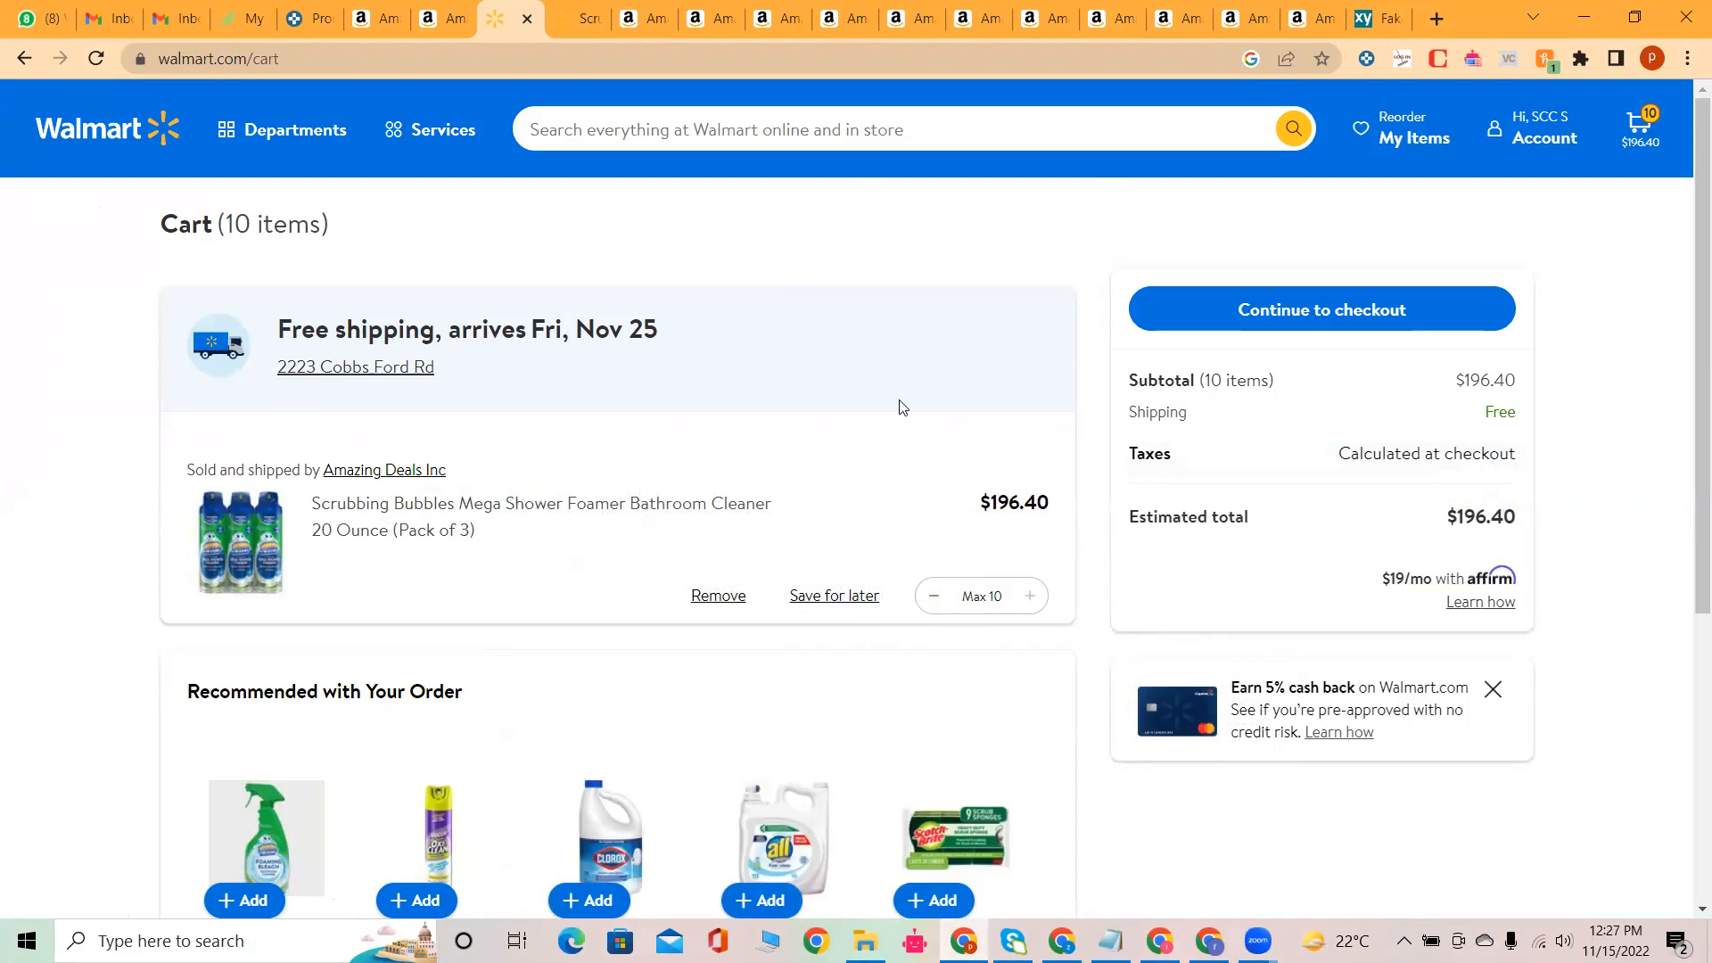
Step: Reduce the quantity of the Scrubbing Bubbles Mega Shower Foamer in the Walmart cart to 1
left_click(934, 595)
left_click(934, 595)
left_click(935, 595)
left_click(934, 596)
left_click(935, 595)
left_click(935, 595)
left_click(934, 595)
left_click(938, 597)
left_click(938, 598)
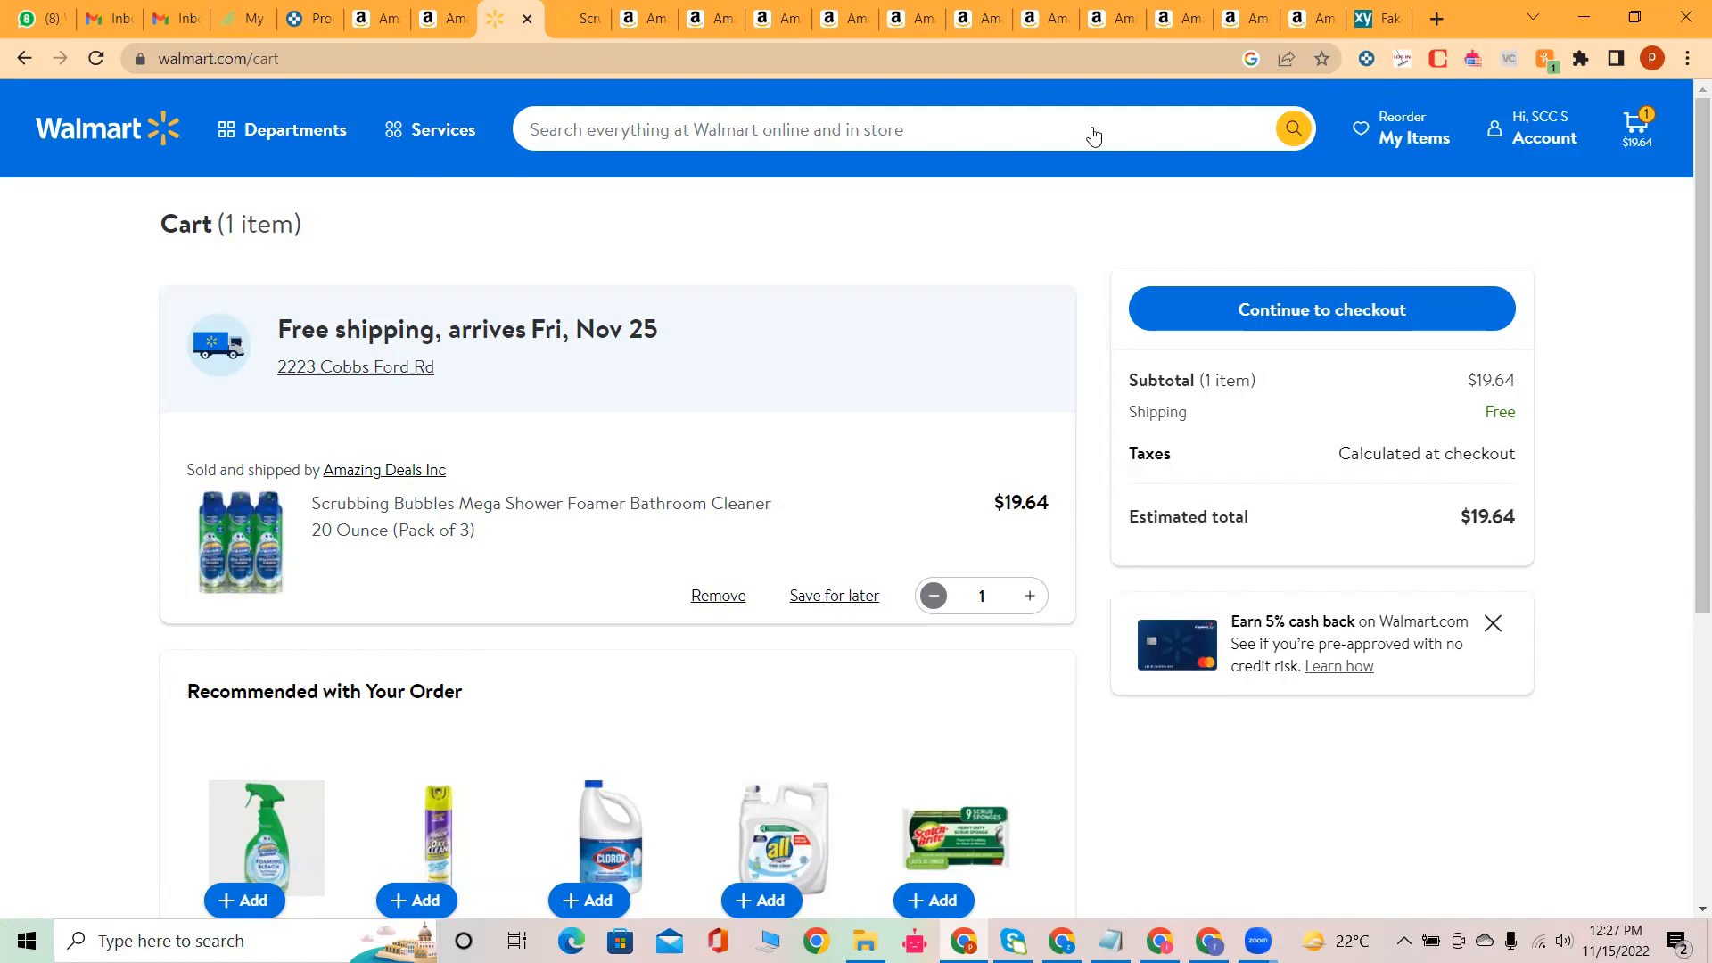
Step: Go to the product's Amazon listing and highlight the ASIN below its title
key("ctrl+shift+Tab")
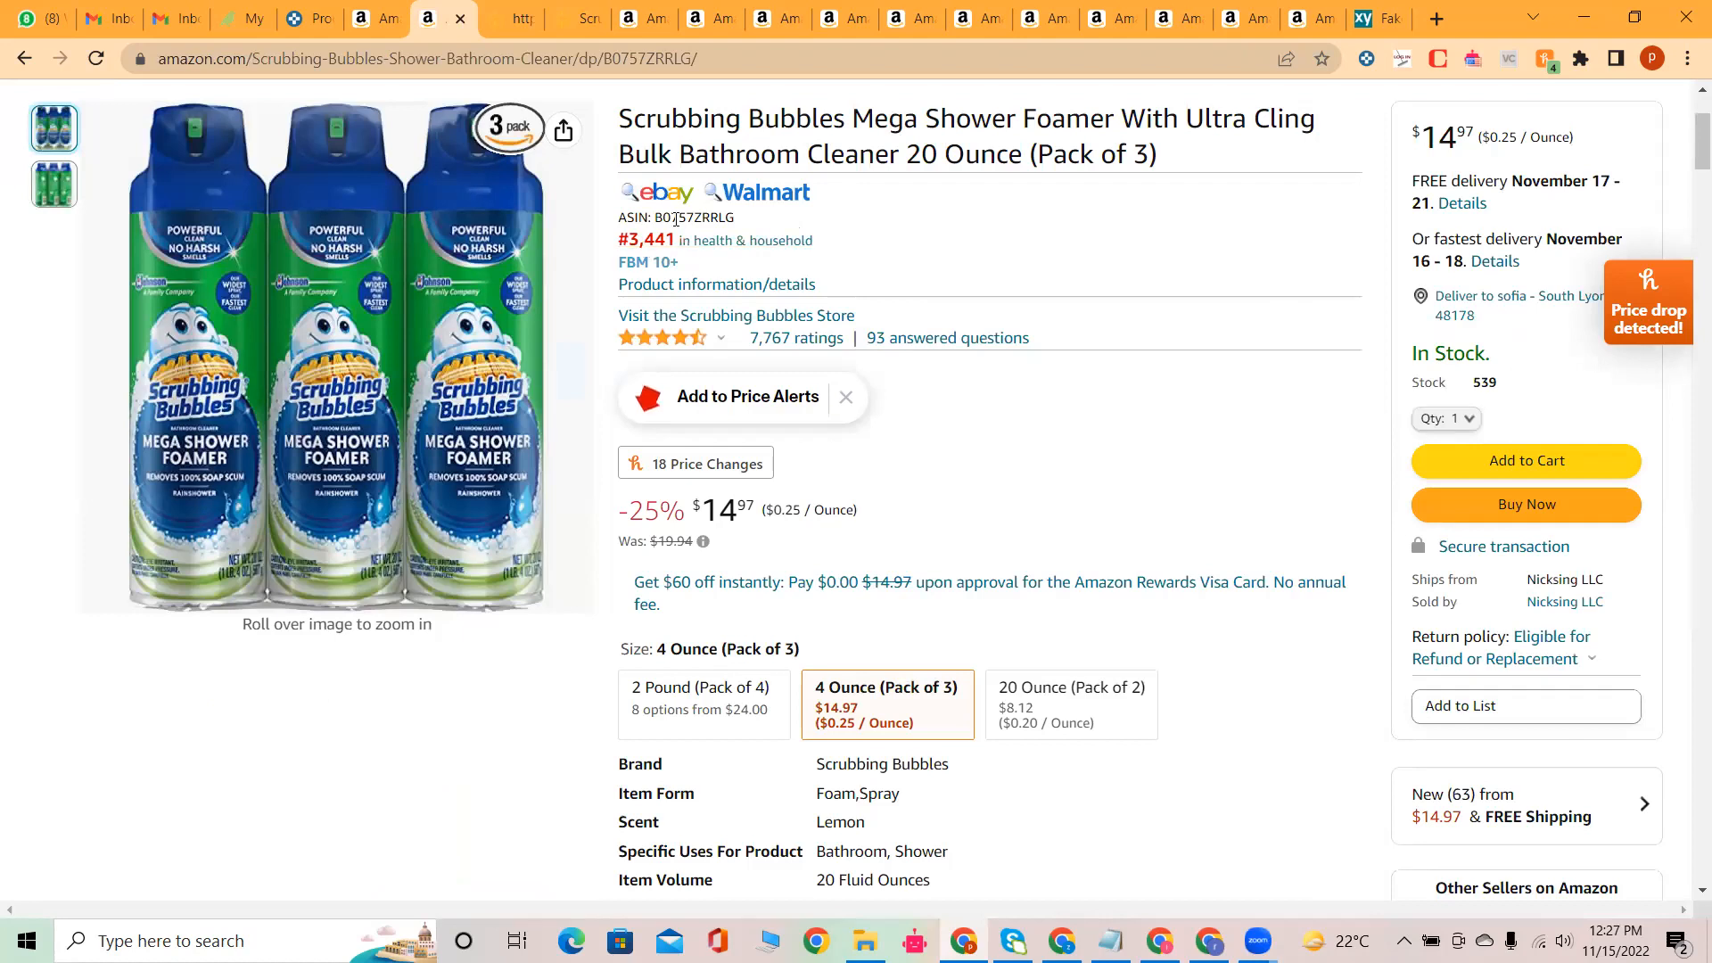
left_click_drag(655, 218, 822, 217)
triple_click(821, 217)
left_click(720, 219)
double_click(719, 219)
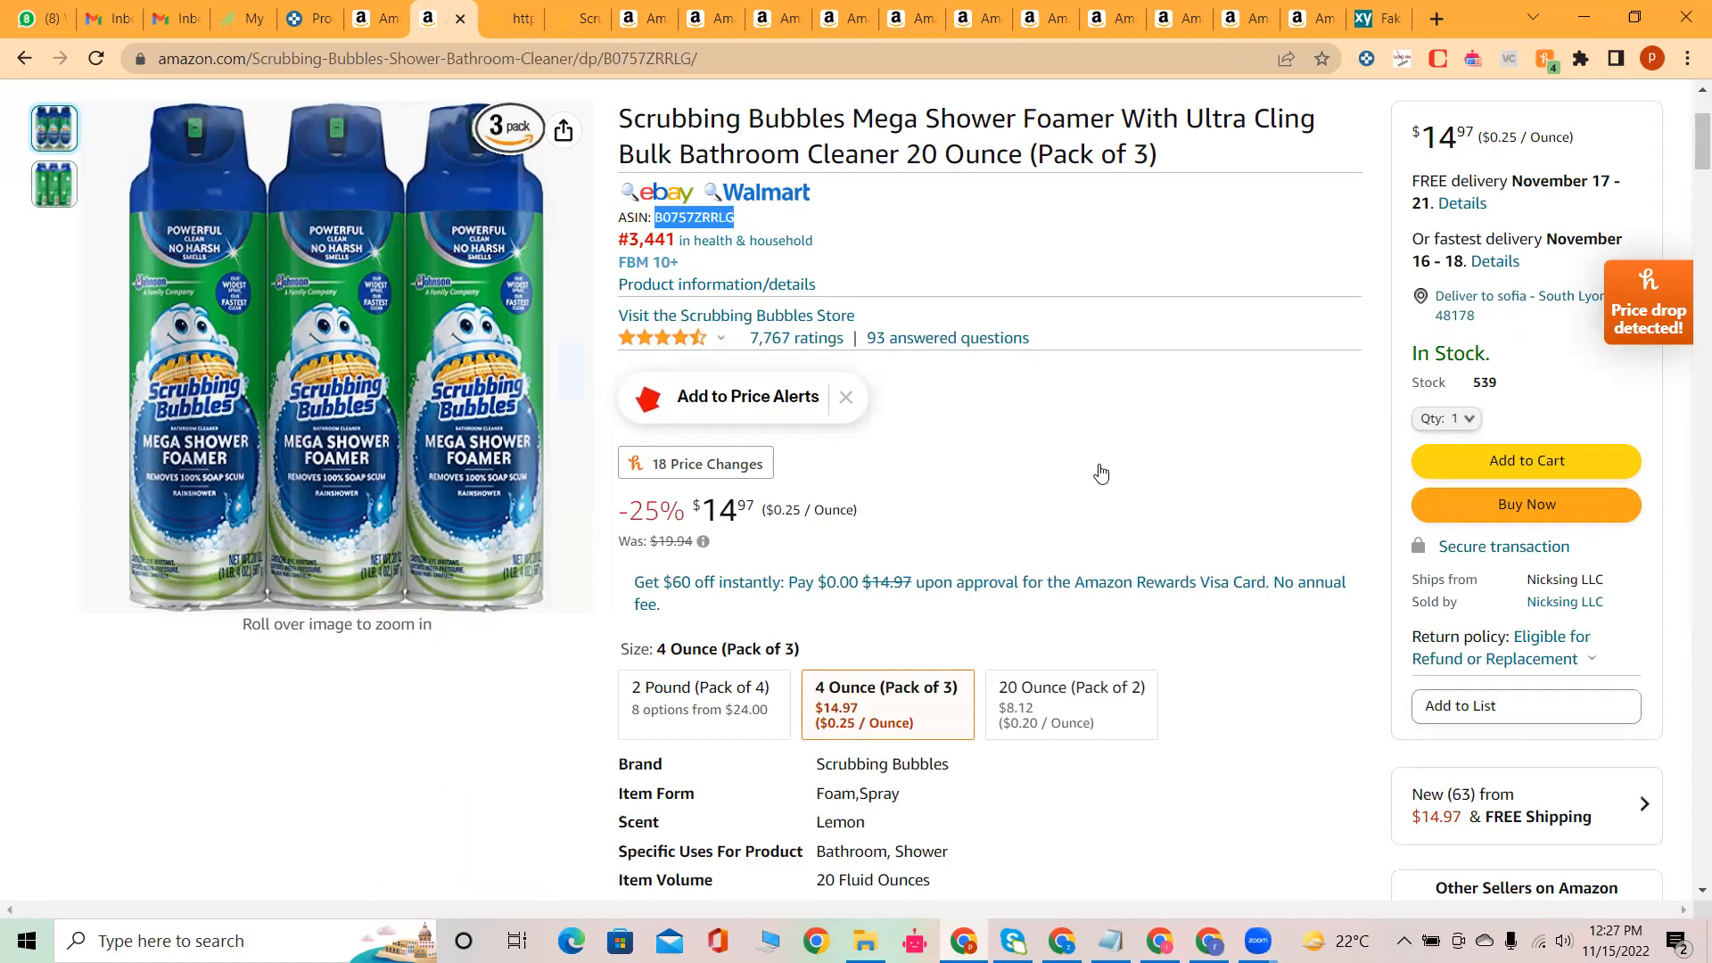
Step: Copy the ASIN B0757ZRRLG from the Product details section of the Amazon listing
scroll(1100, 473, "down", 1)
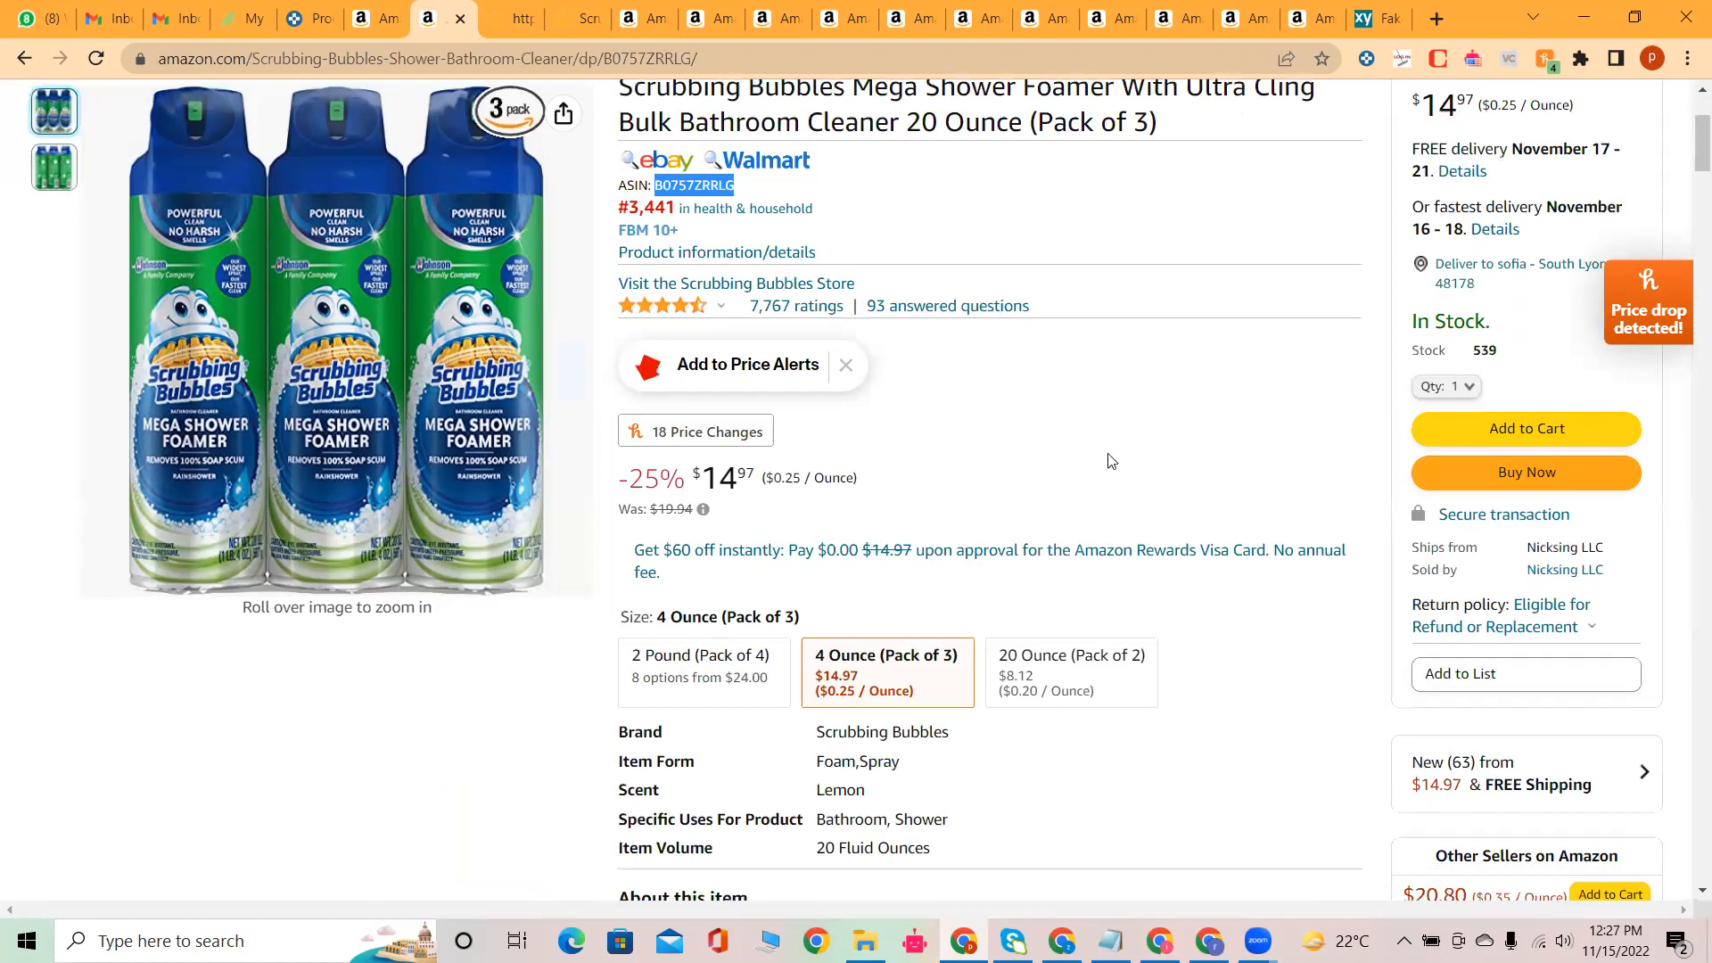
scroll(1106, 463, "down", 13)
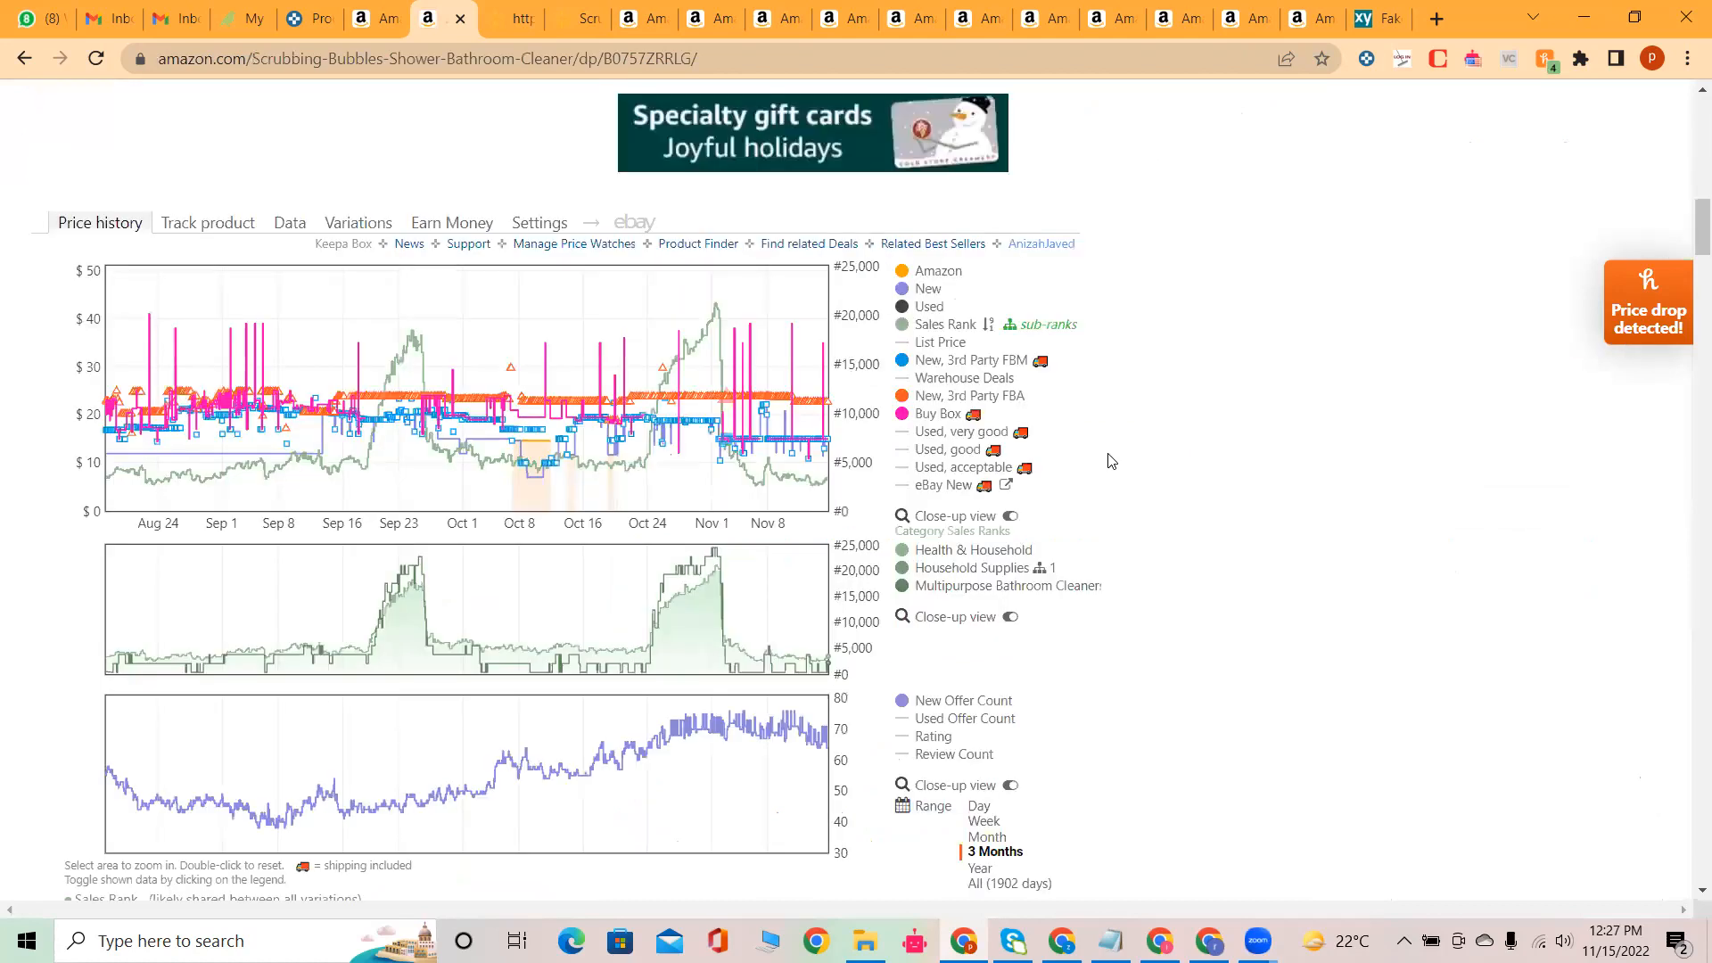
scroll(1109, 460, "down", 15)
scroll(1112, 460, "up", 1)
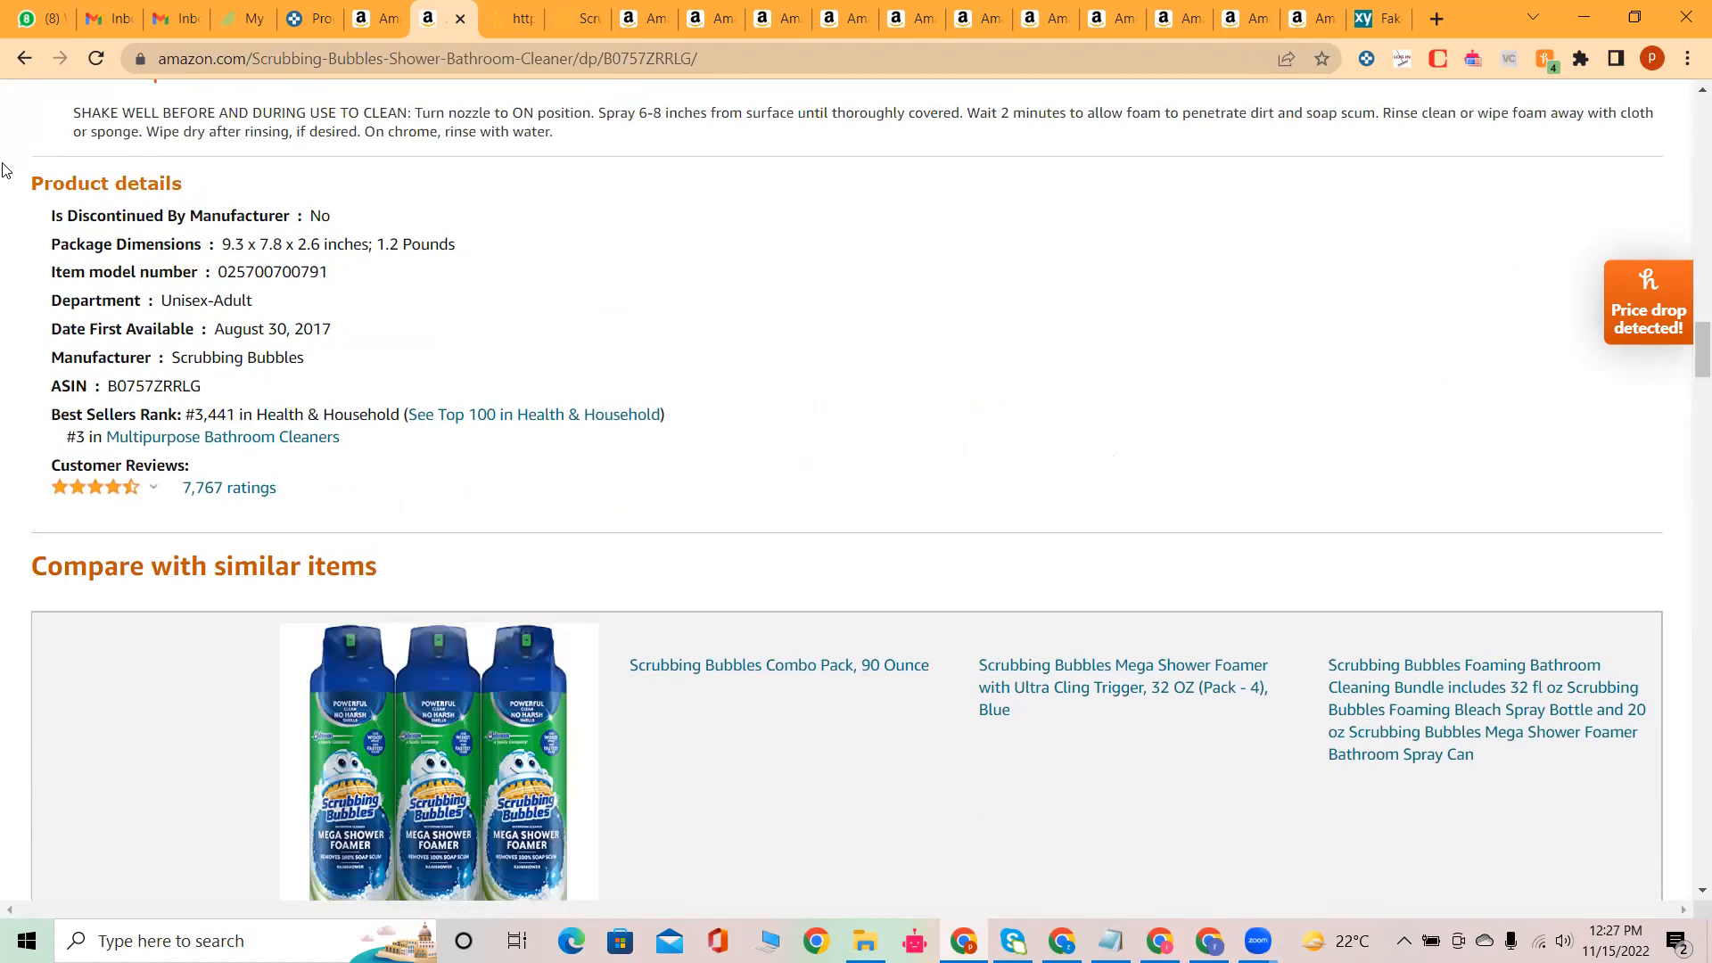
double_click(114, 387)
left_click_drag(52, 386, 207, 385)
left_click(173, 387)
double_click(173, 387)
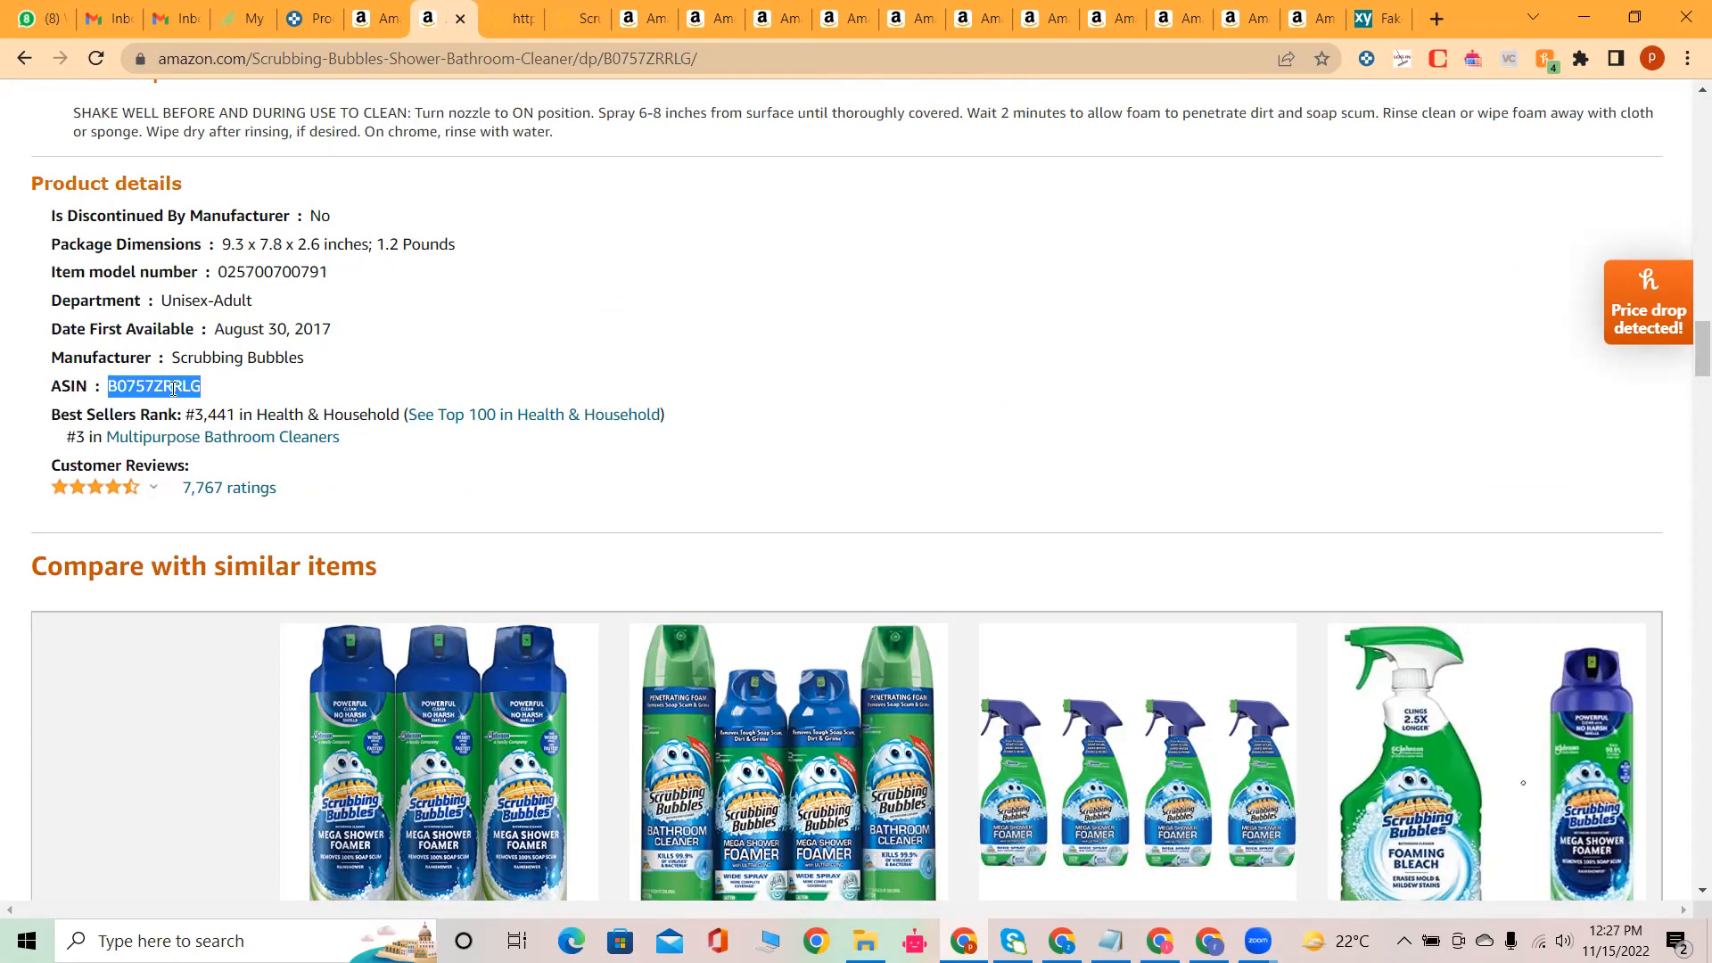
right_click(173, 387)
left_click(213, 406)
Step: Switch to the Google Sheets hunting sheet, enter the hunter's name in A2 and paste the ASIN B0757ZRRLG into B2
left_click(1040, 941)
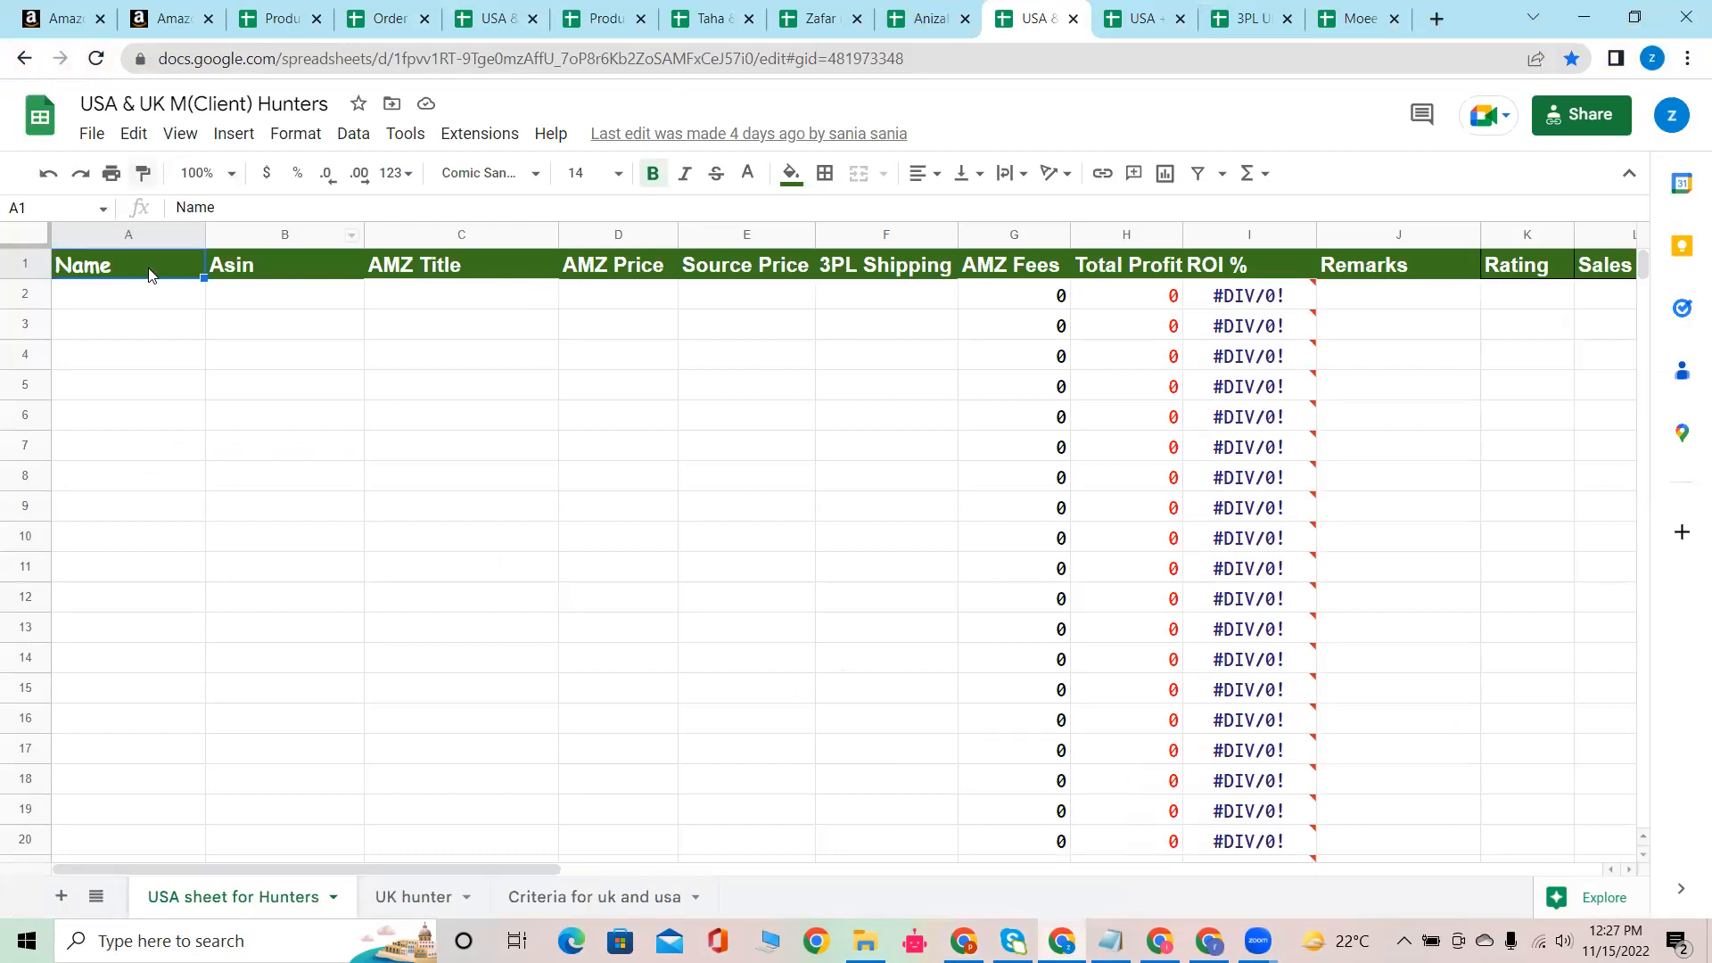
left_click(146, 303)
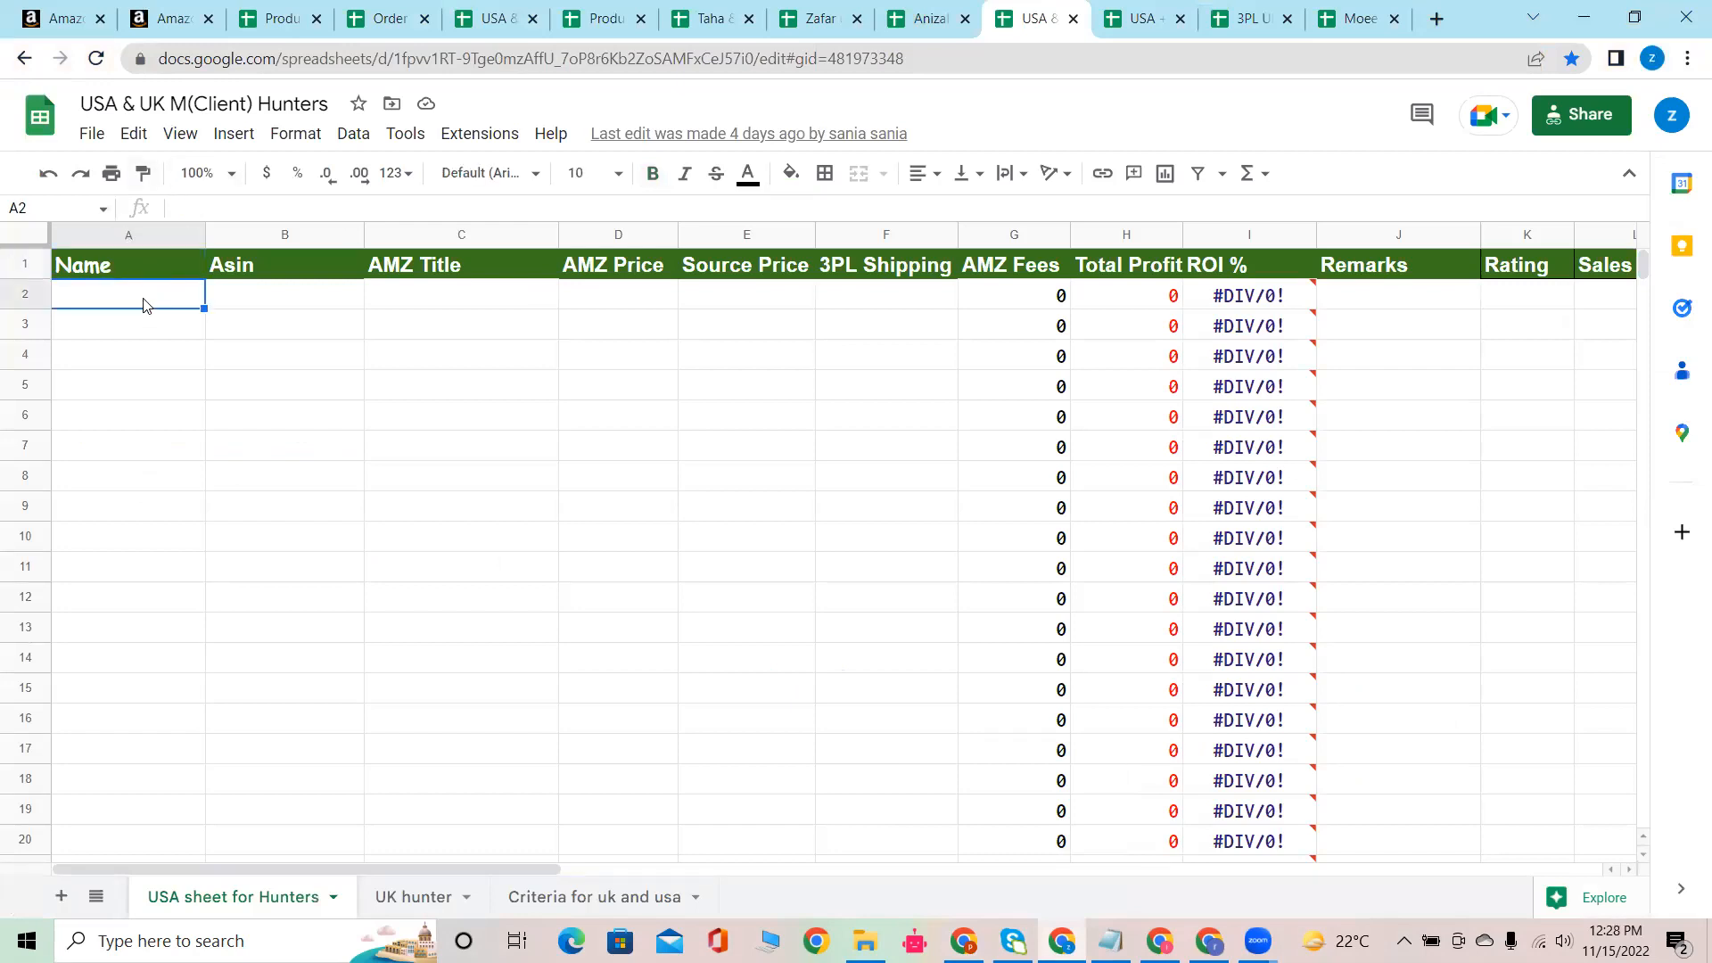
type("ali")
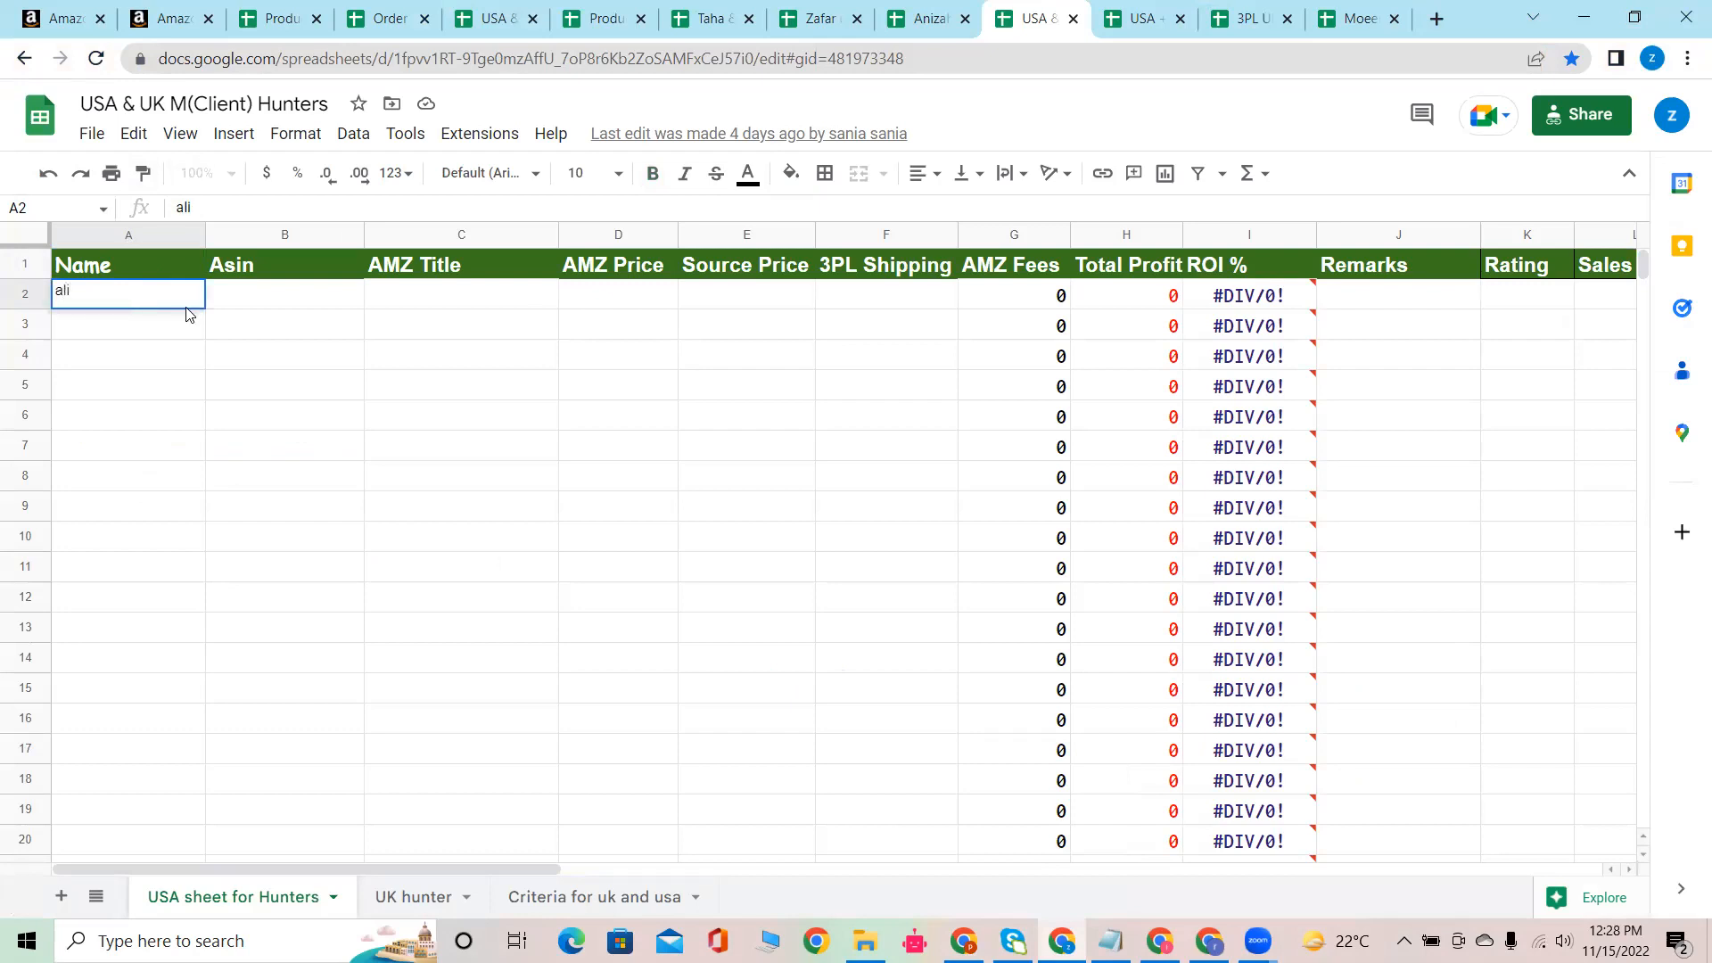
left_click(260, 297)
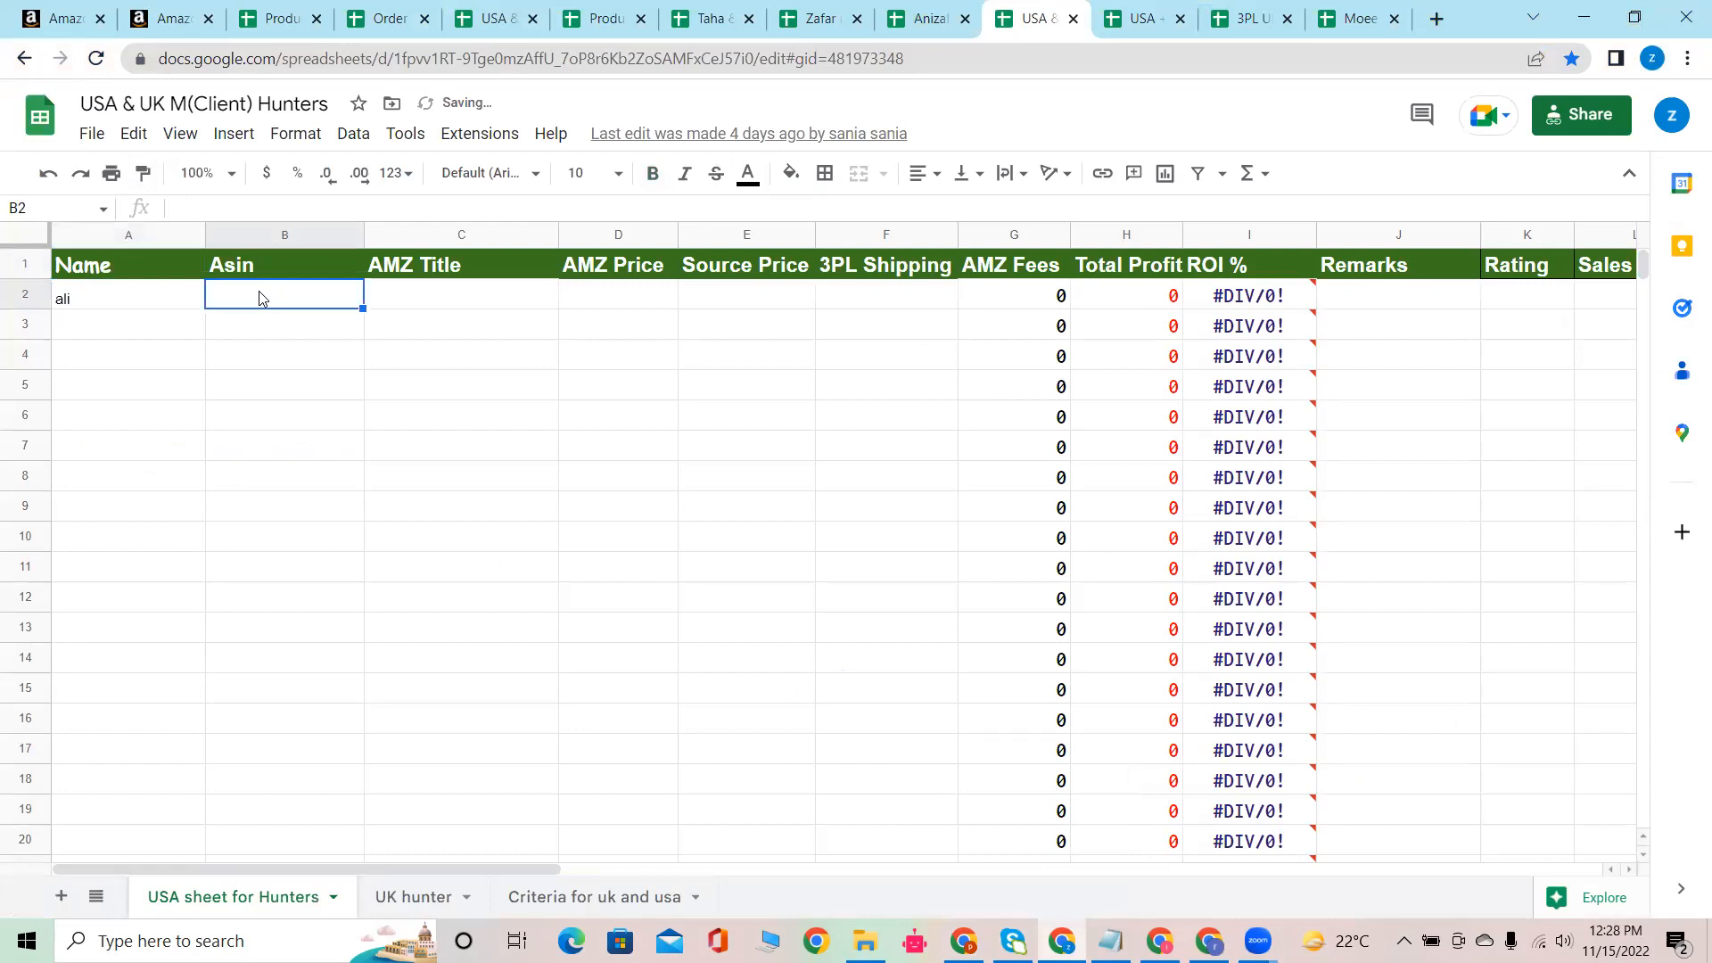
key("ctrl+v")
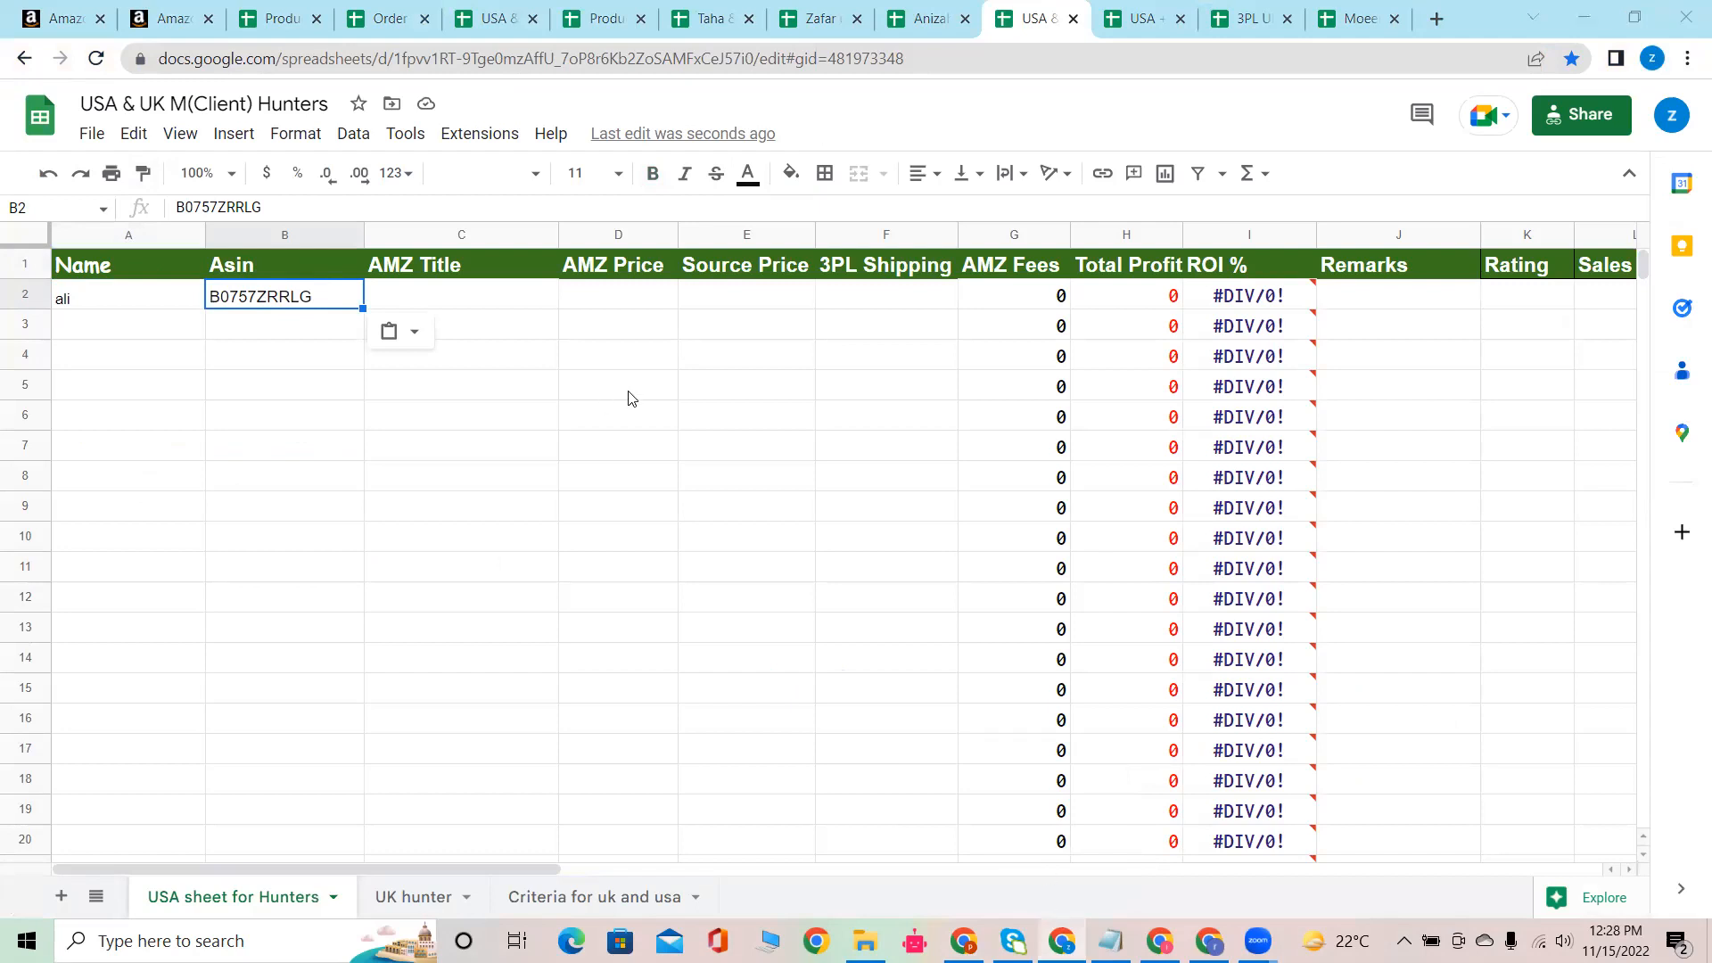
Step: Copy the full product title from the Amazon listing and paste it into the AMZ Title column of row 2 in Google Sheets
key("alt+Tab")
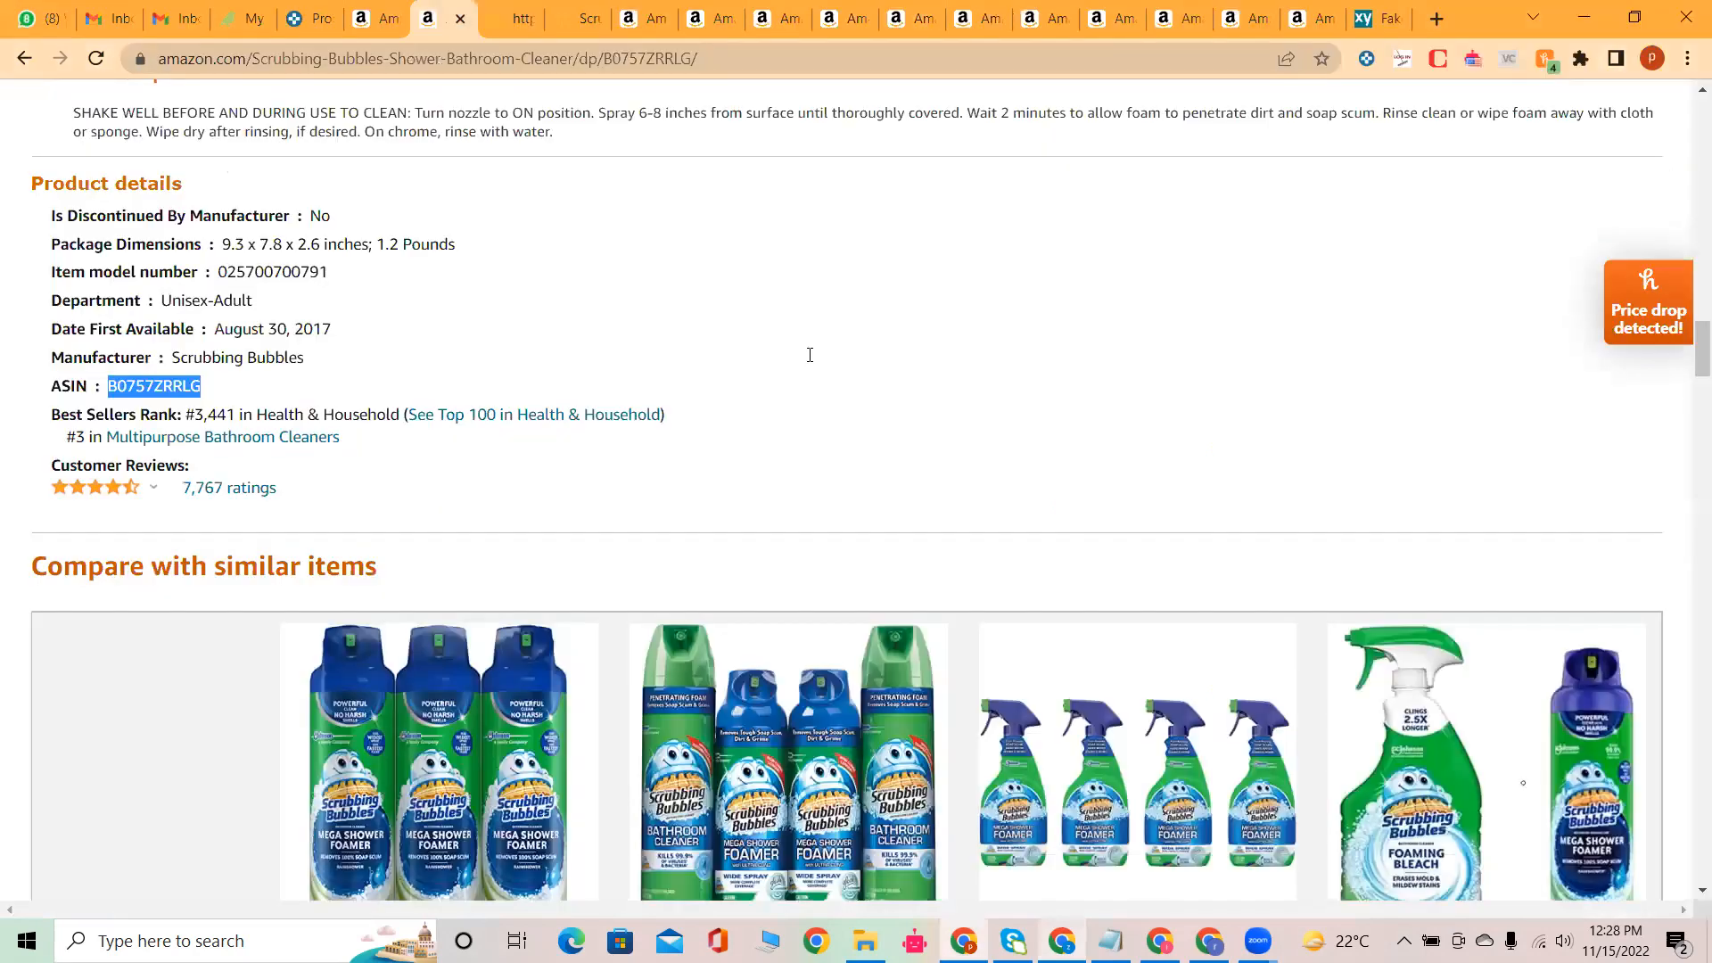
scroll(809, 354, "up", 10)
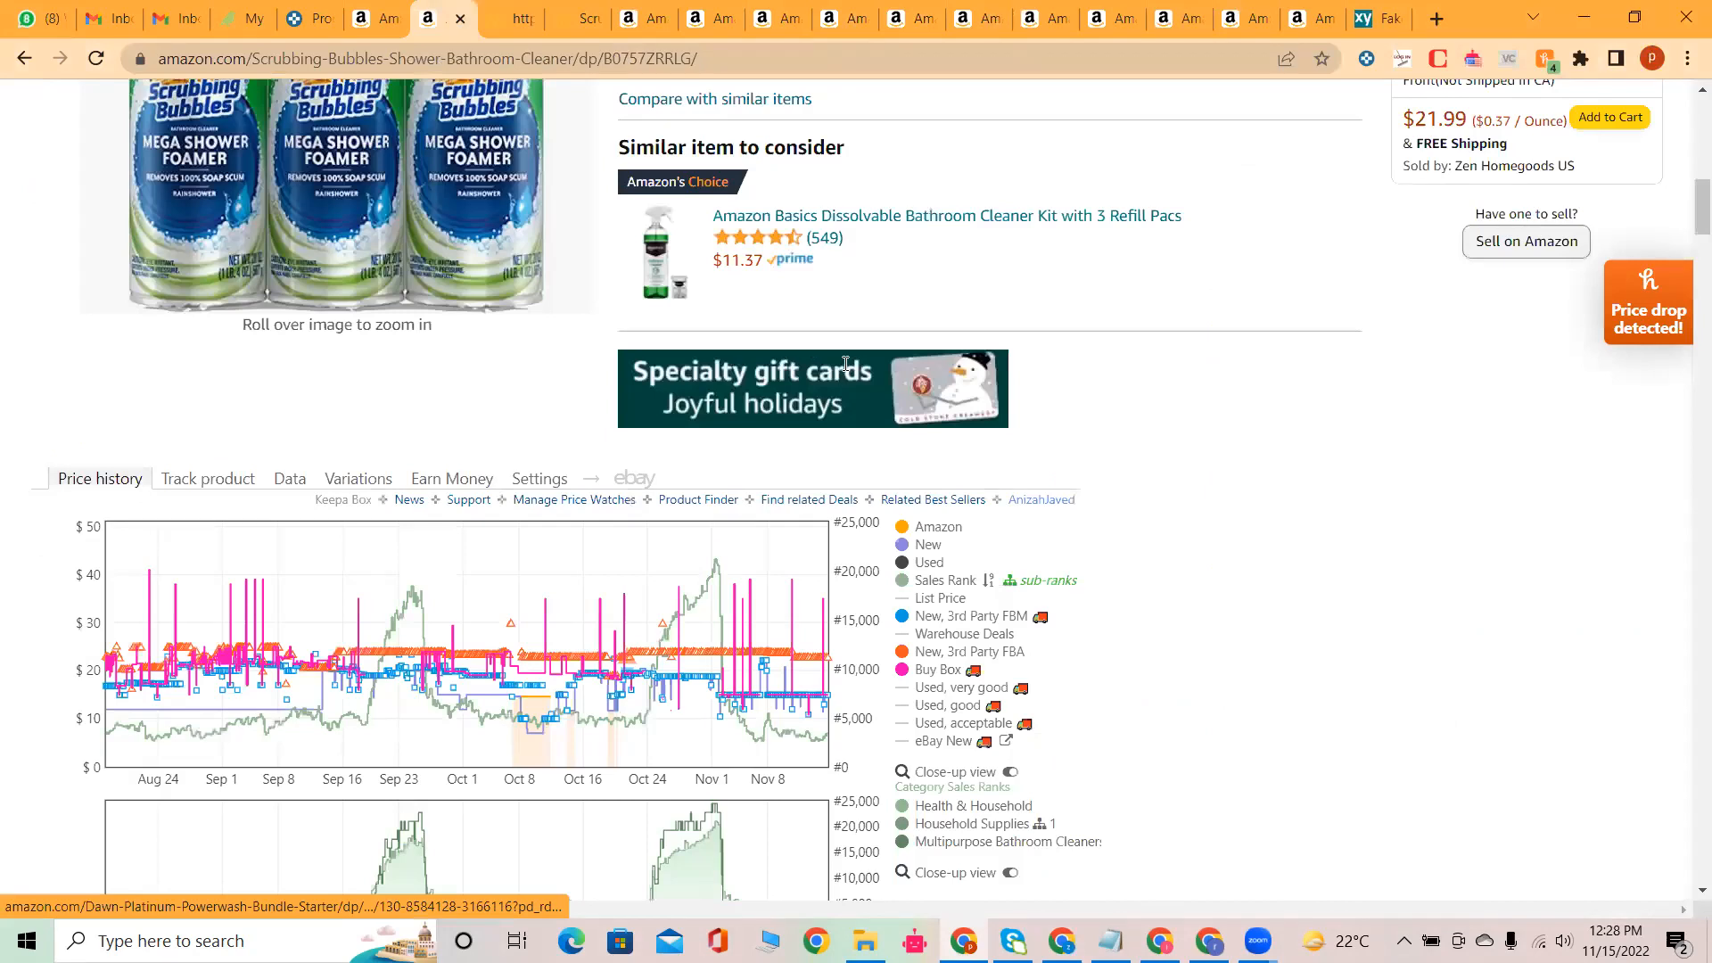
scroll(809, 349, "up", 6)
triple_click(809, 349)
right_click(810, 349)
left_click(841, 369)
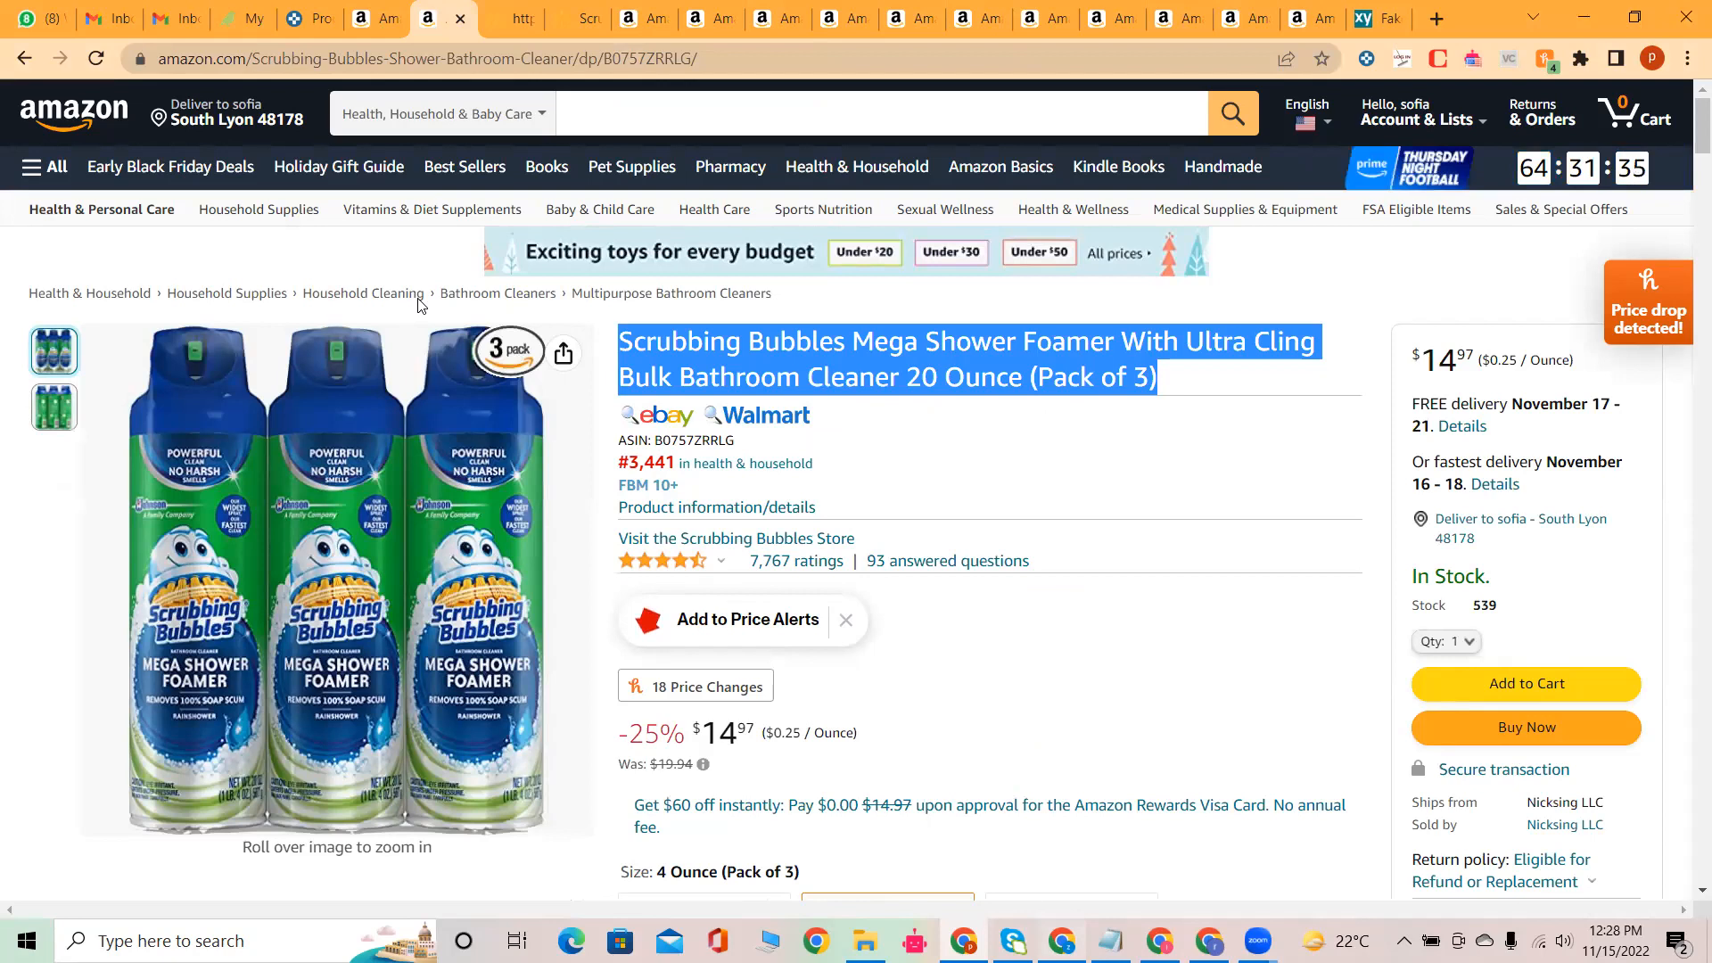
key("alt+Tab")
key("ctrl+v")
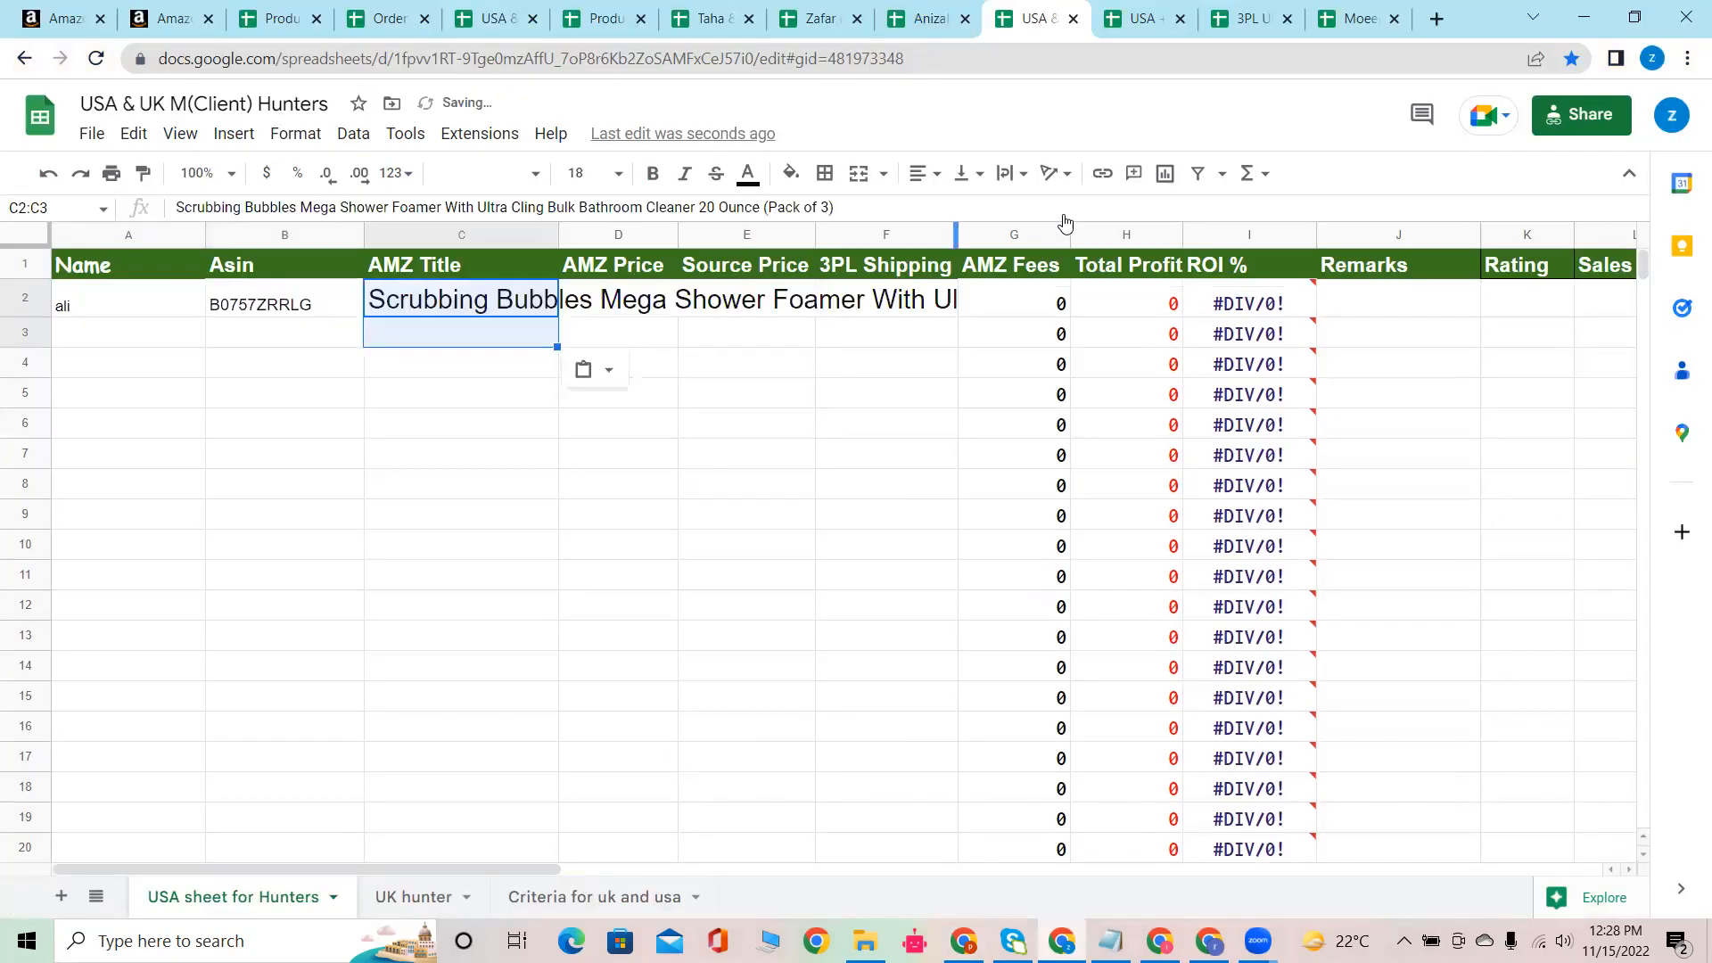
Step: Set the pasted product title's text wrapping to clip and its font size to 10
left_click(1014, 173)
left_click(1061, 212)
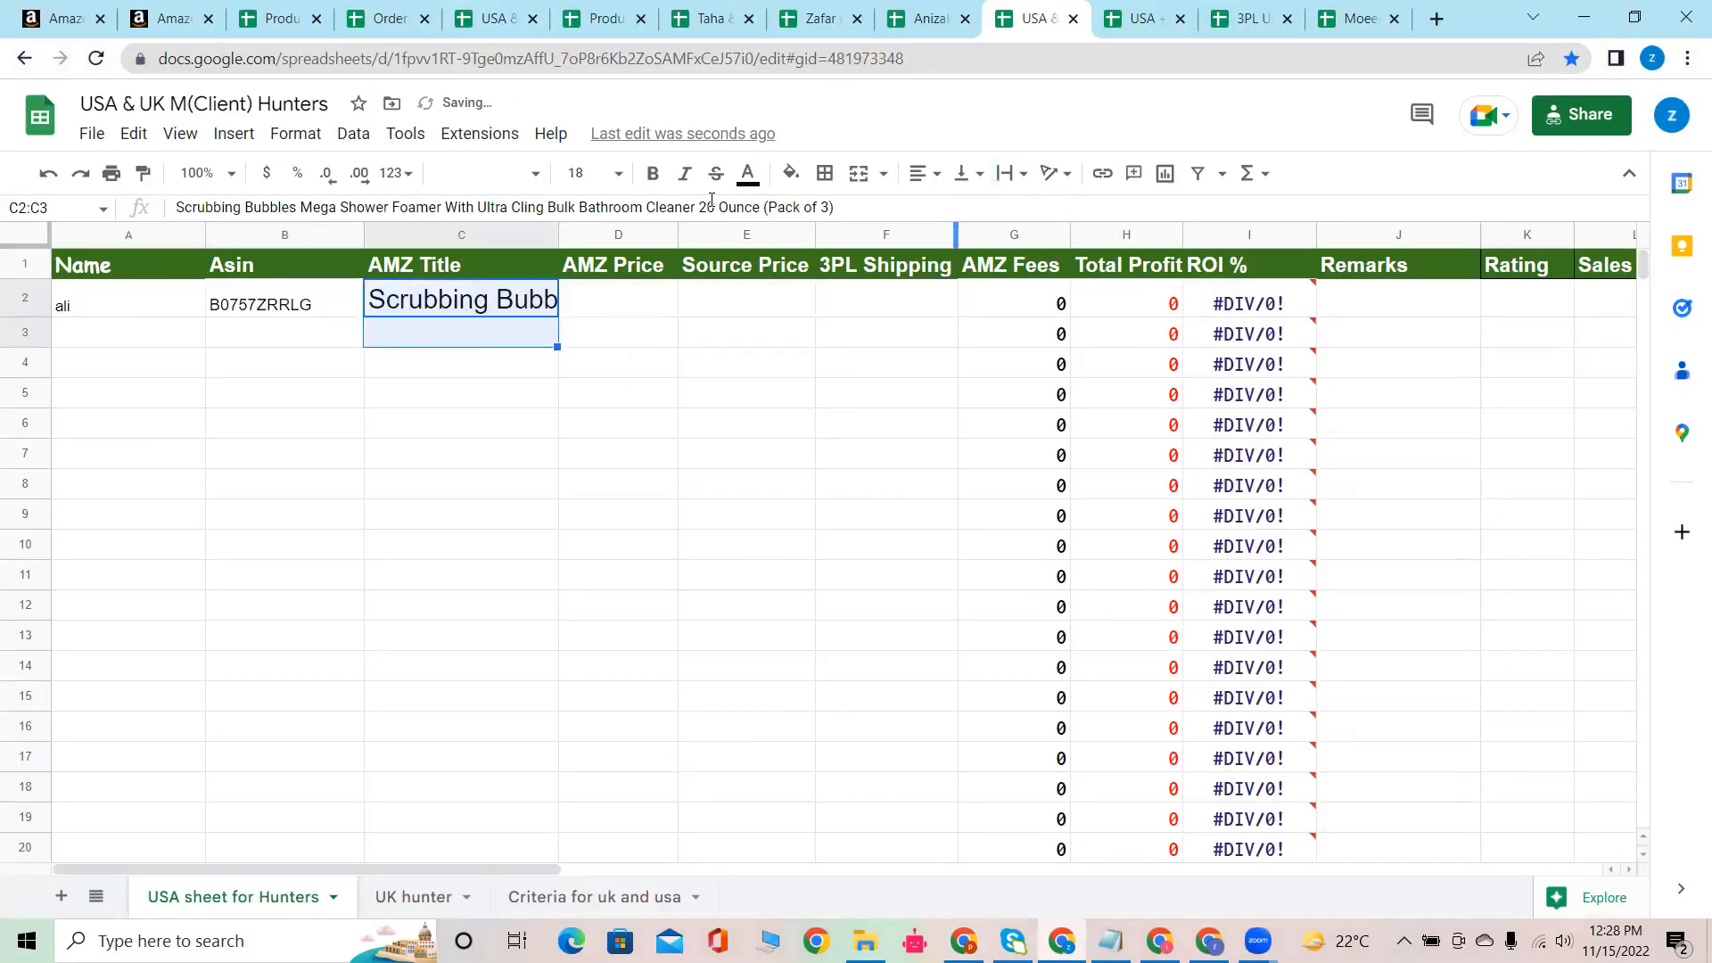
left_click(584, 173)
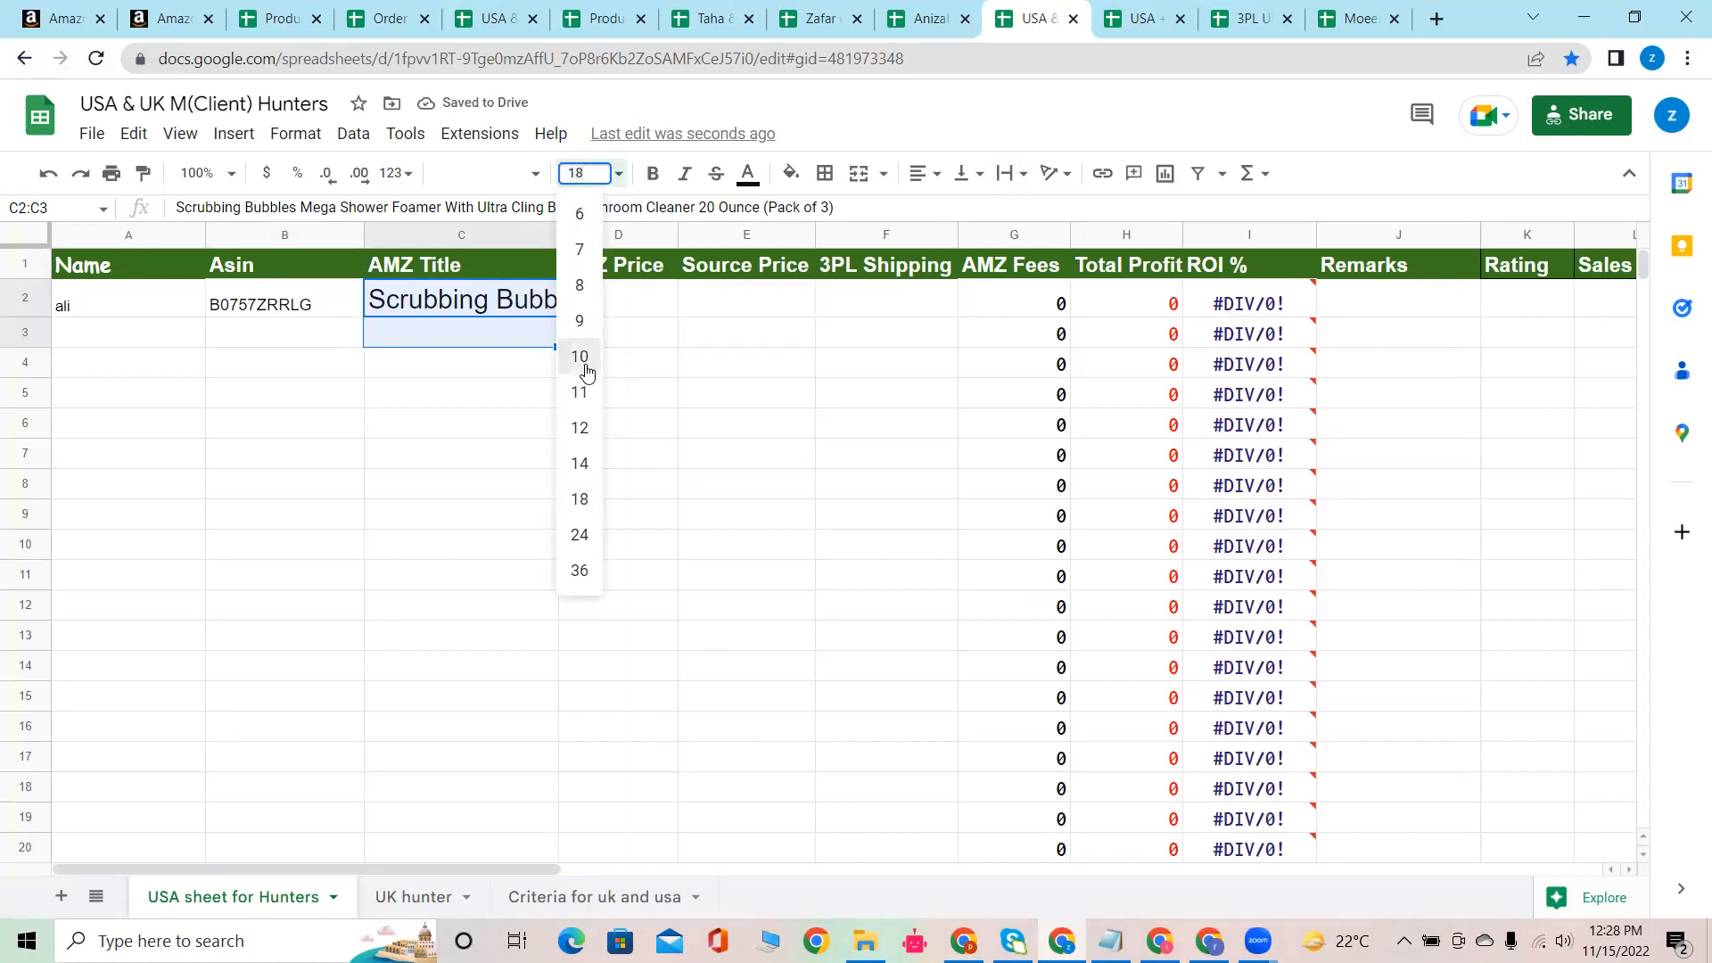
left_click(580, 357)
Step: Enter 54 as the AMZ Price in row 2
left_click(610, 307)
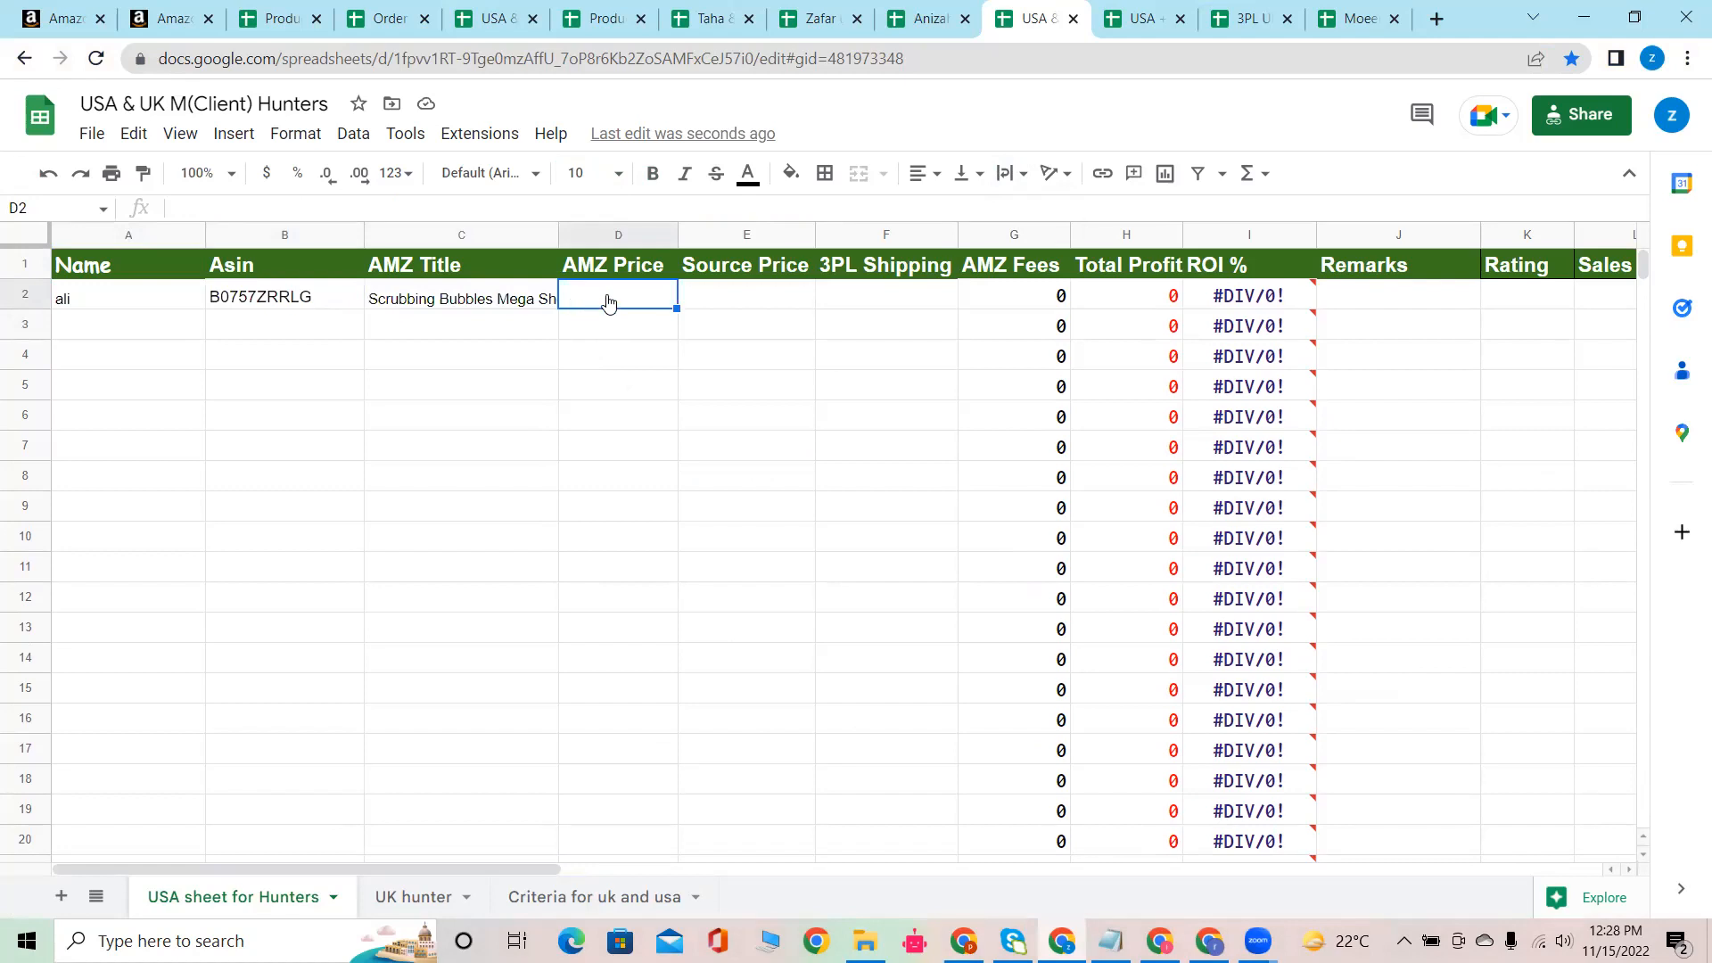
type("54")
left_click(716, 298)
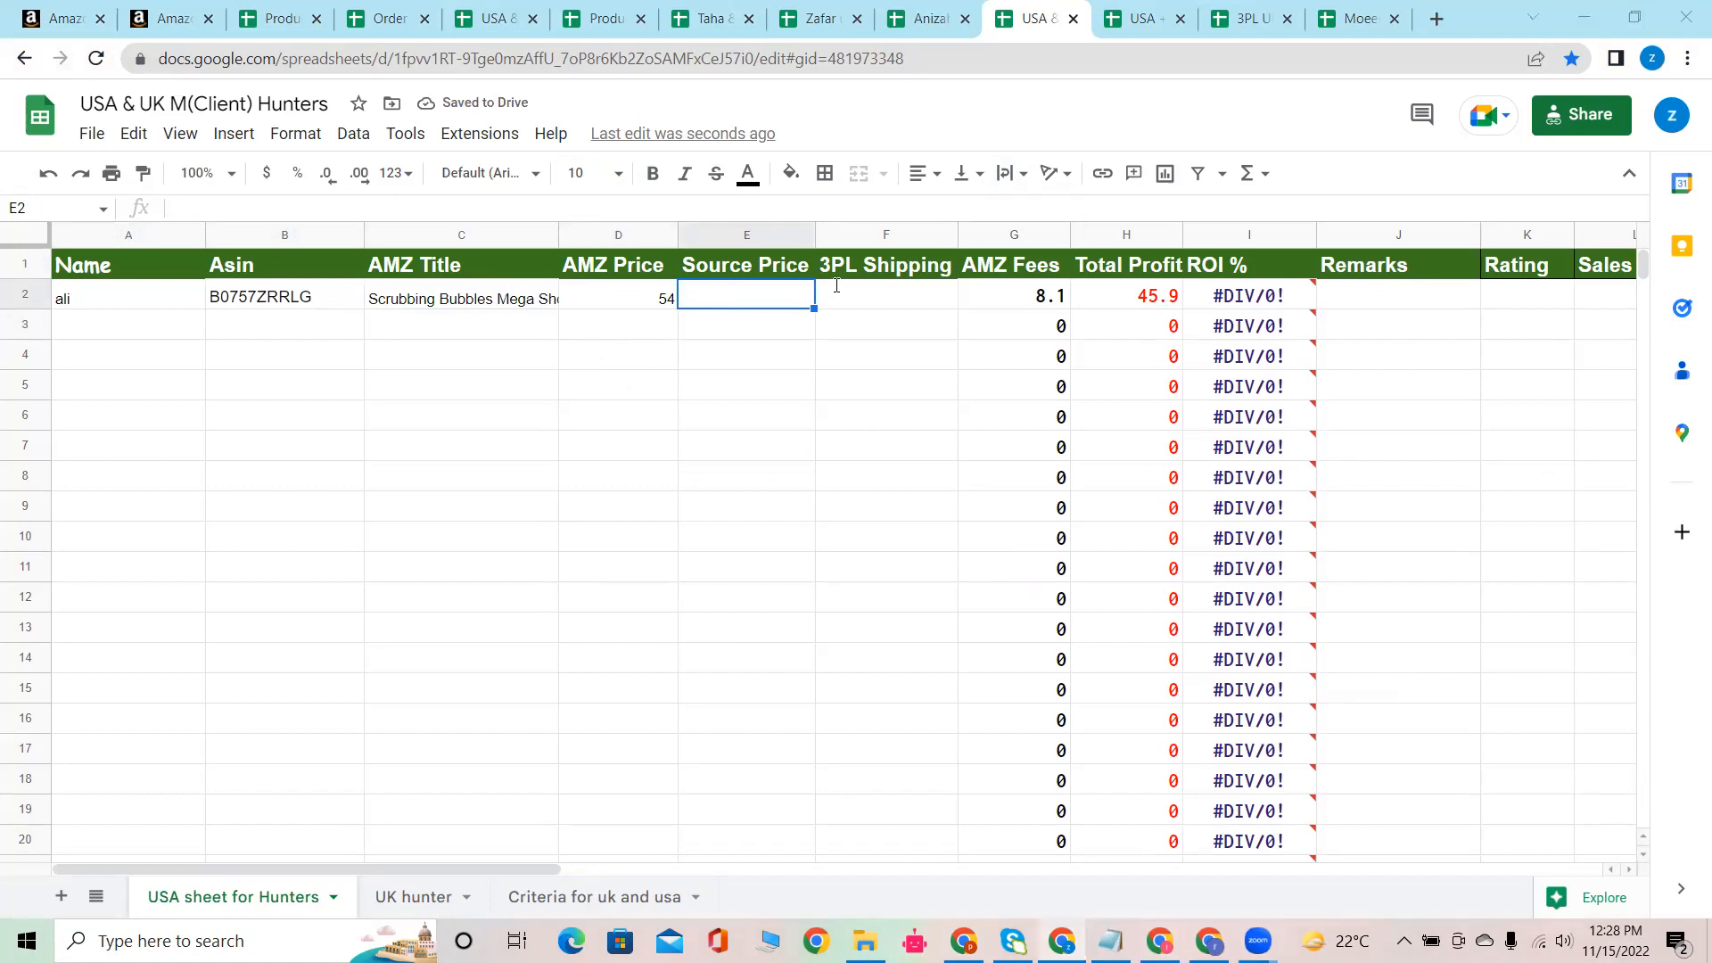
Step: Check the product's price and shipping in the Walmart cart, and enter 23.64 as the Source Price in row 2 of the sheet
key("alt+Tab")
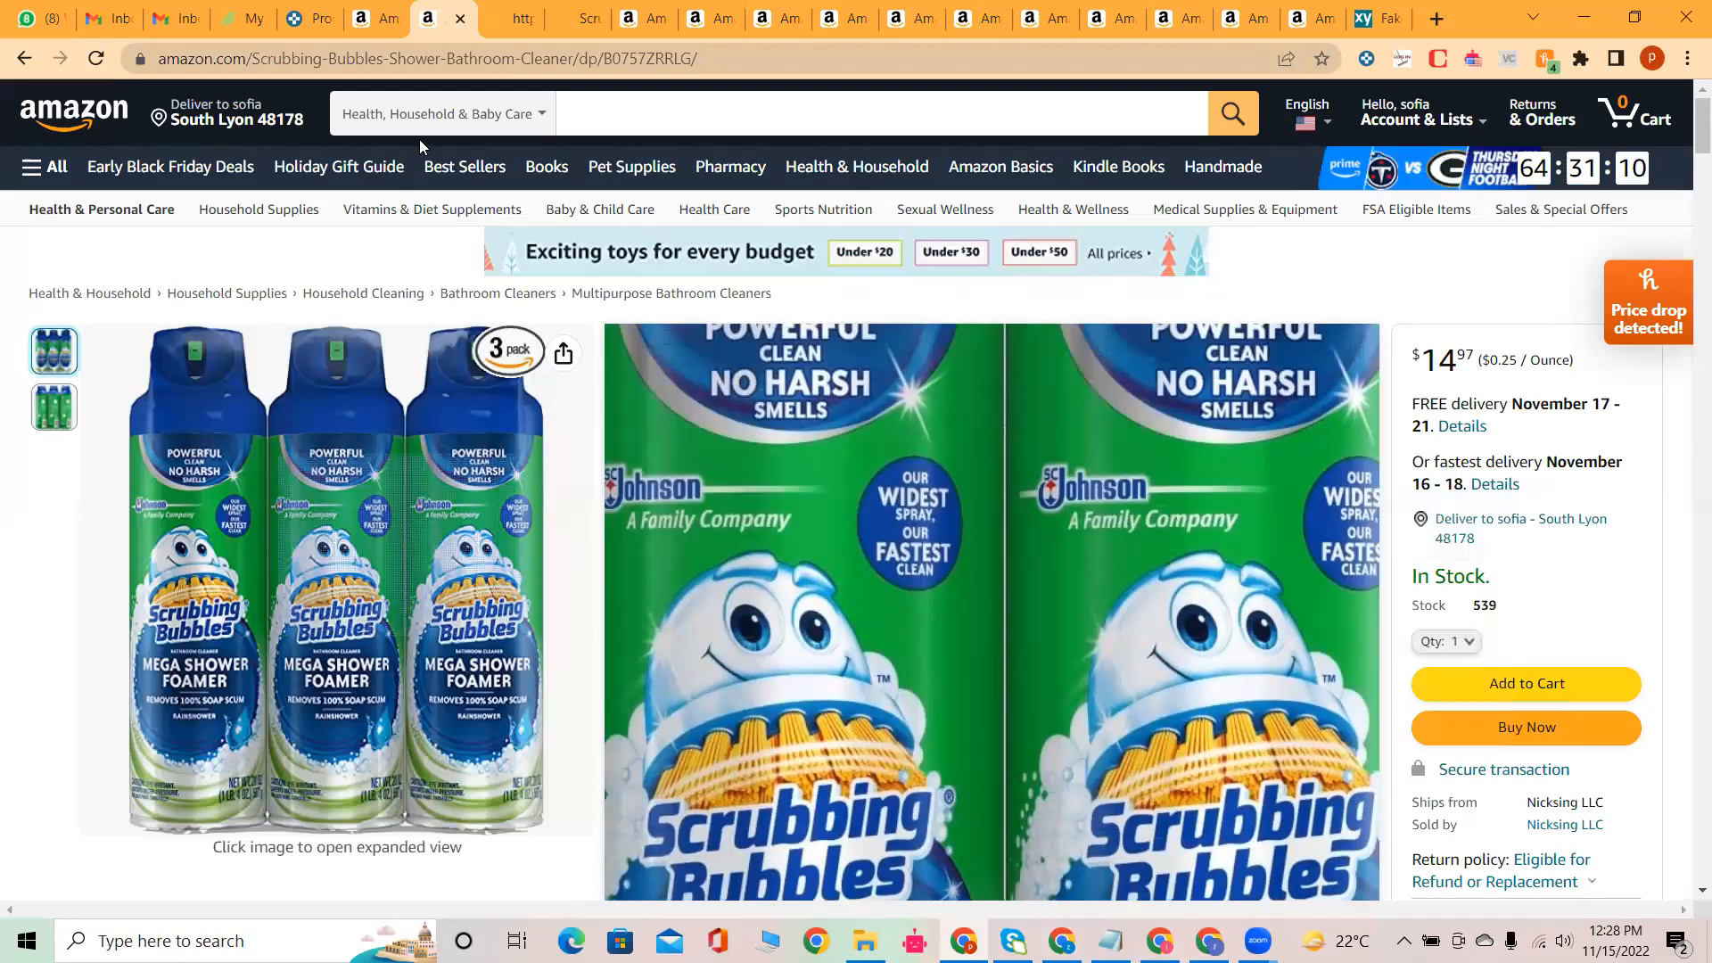
key("ctrl+Tab")
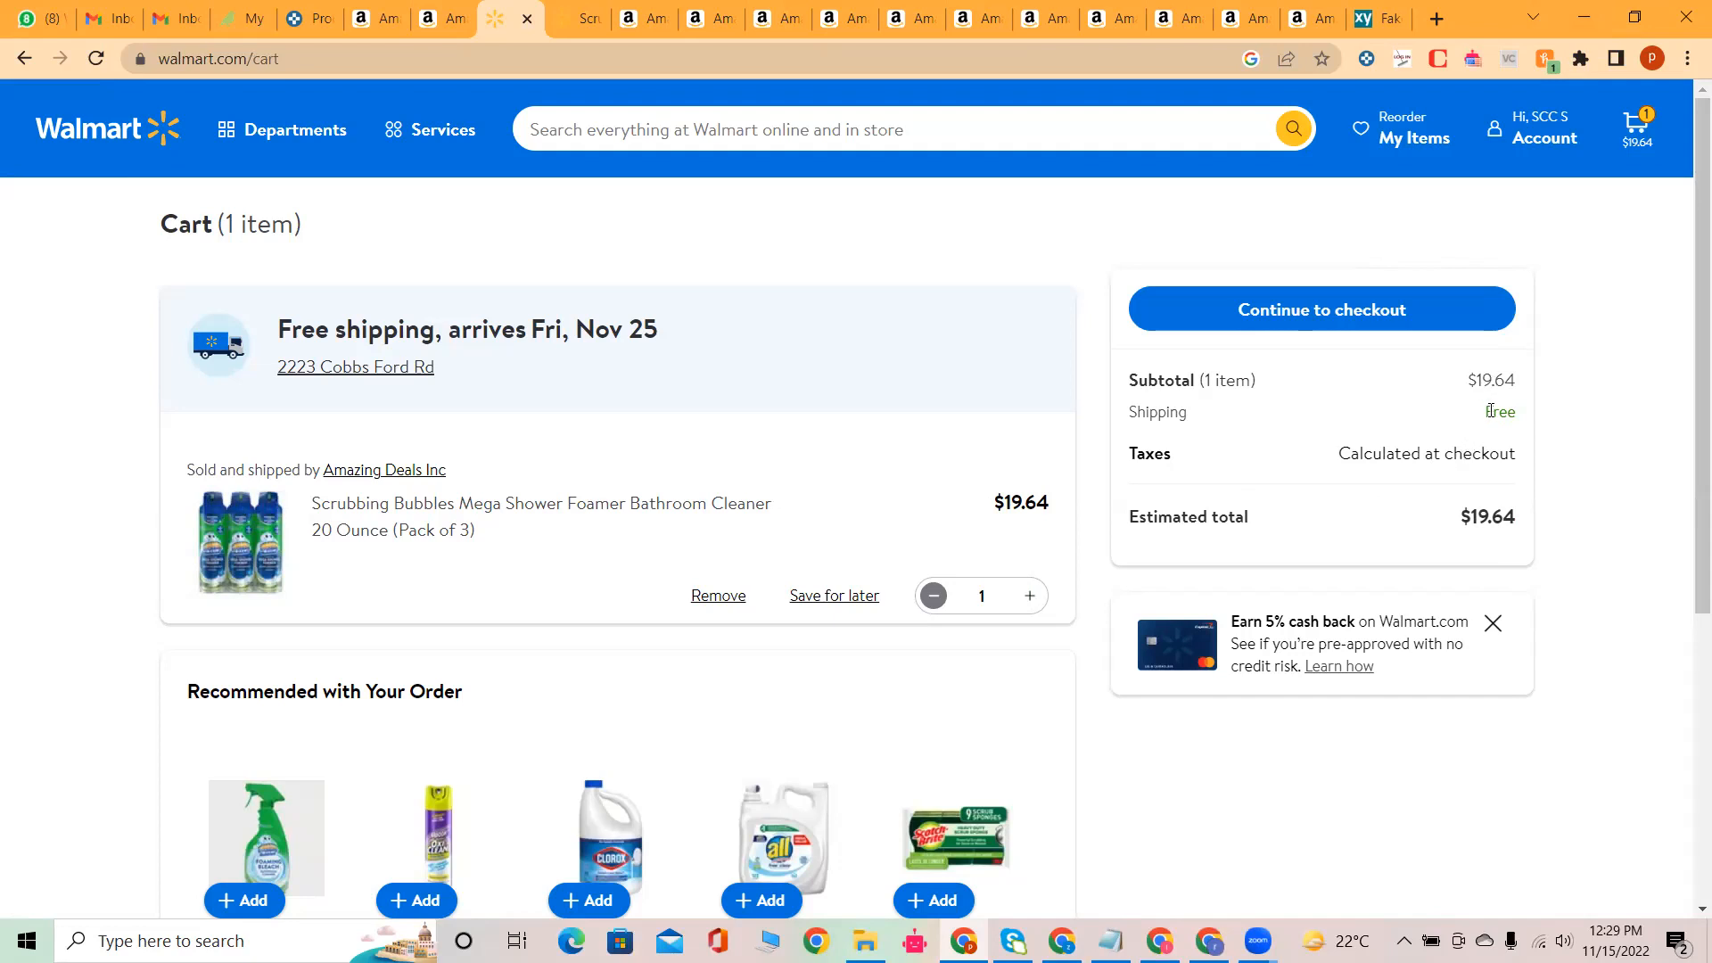
left_click(1110, 941)
left_click(1061, 941)
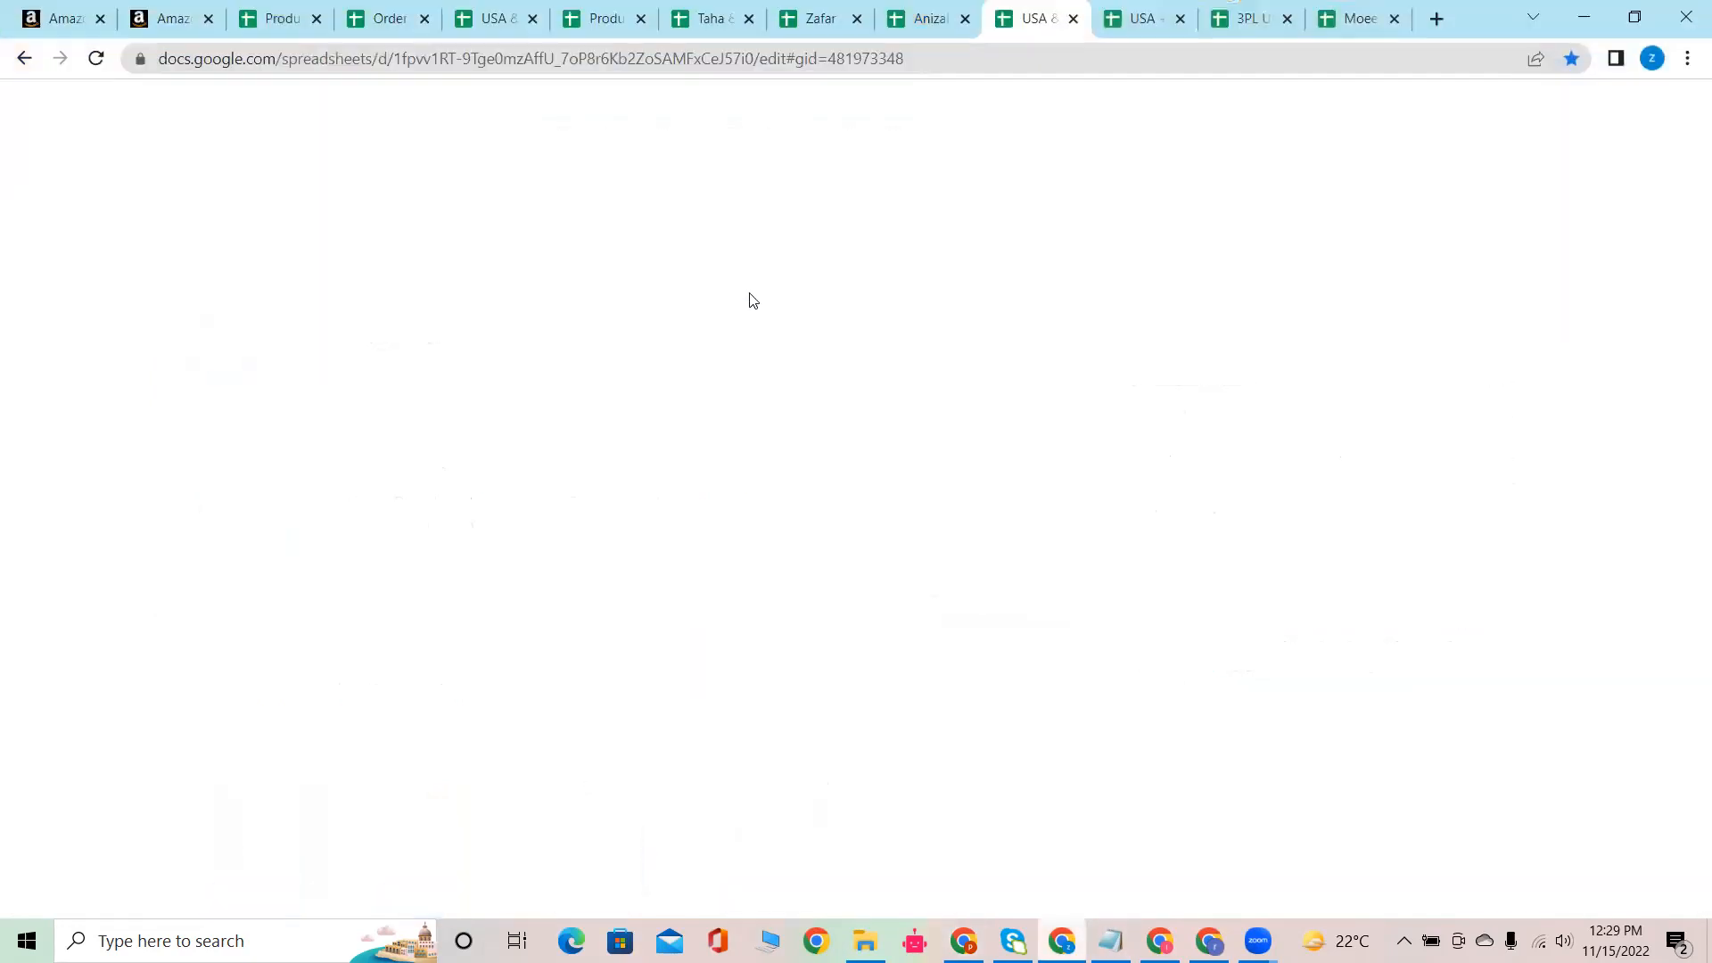
type("23.64")
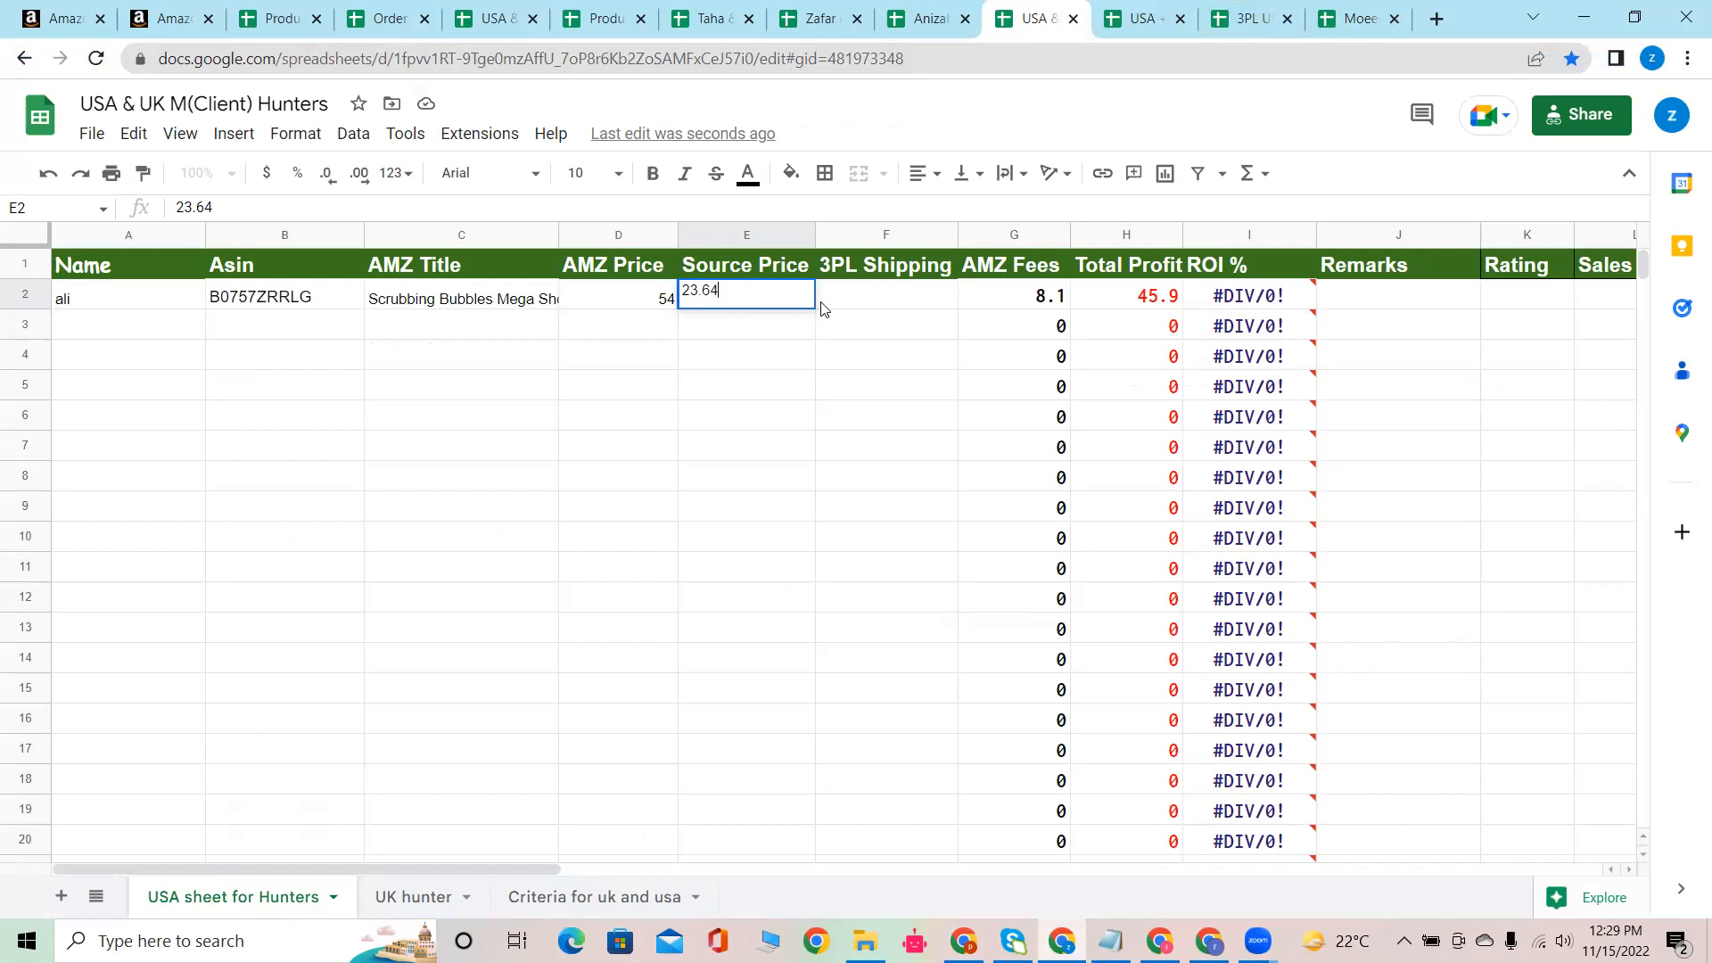
key("Tab")
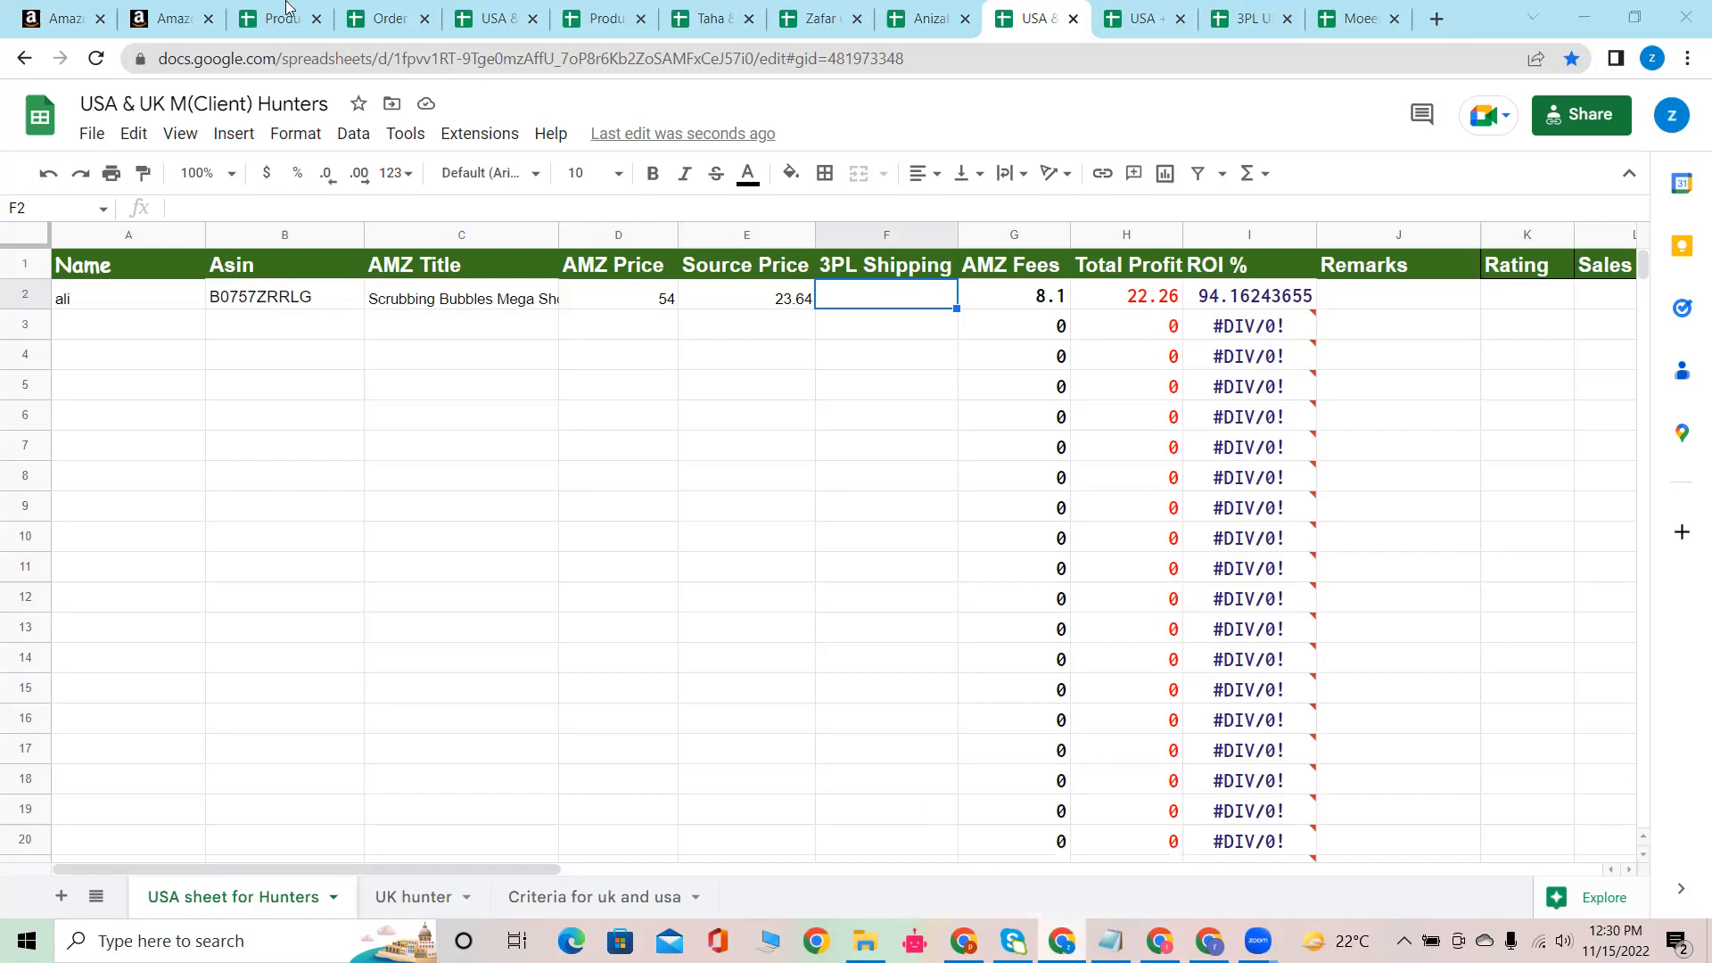
Step: Return to the Amazon listing and examine the package dimensions and weight in its Product details
key("alt+Tab")
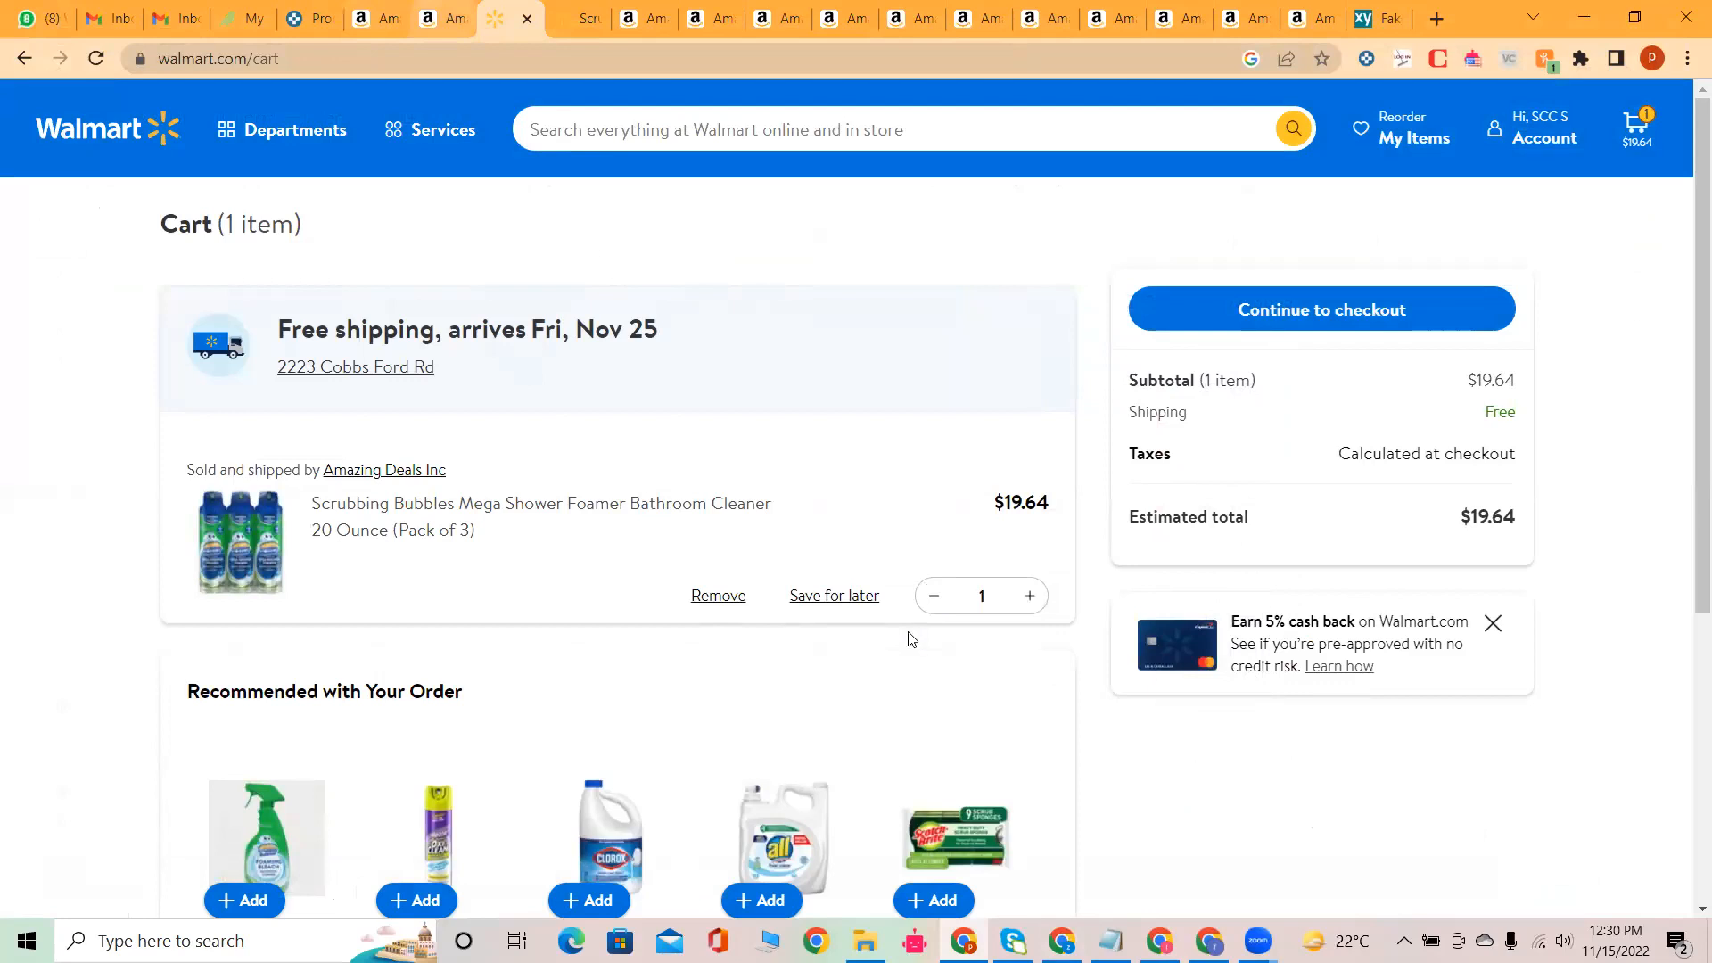
key("ctrl+shift+Tab")
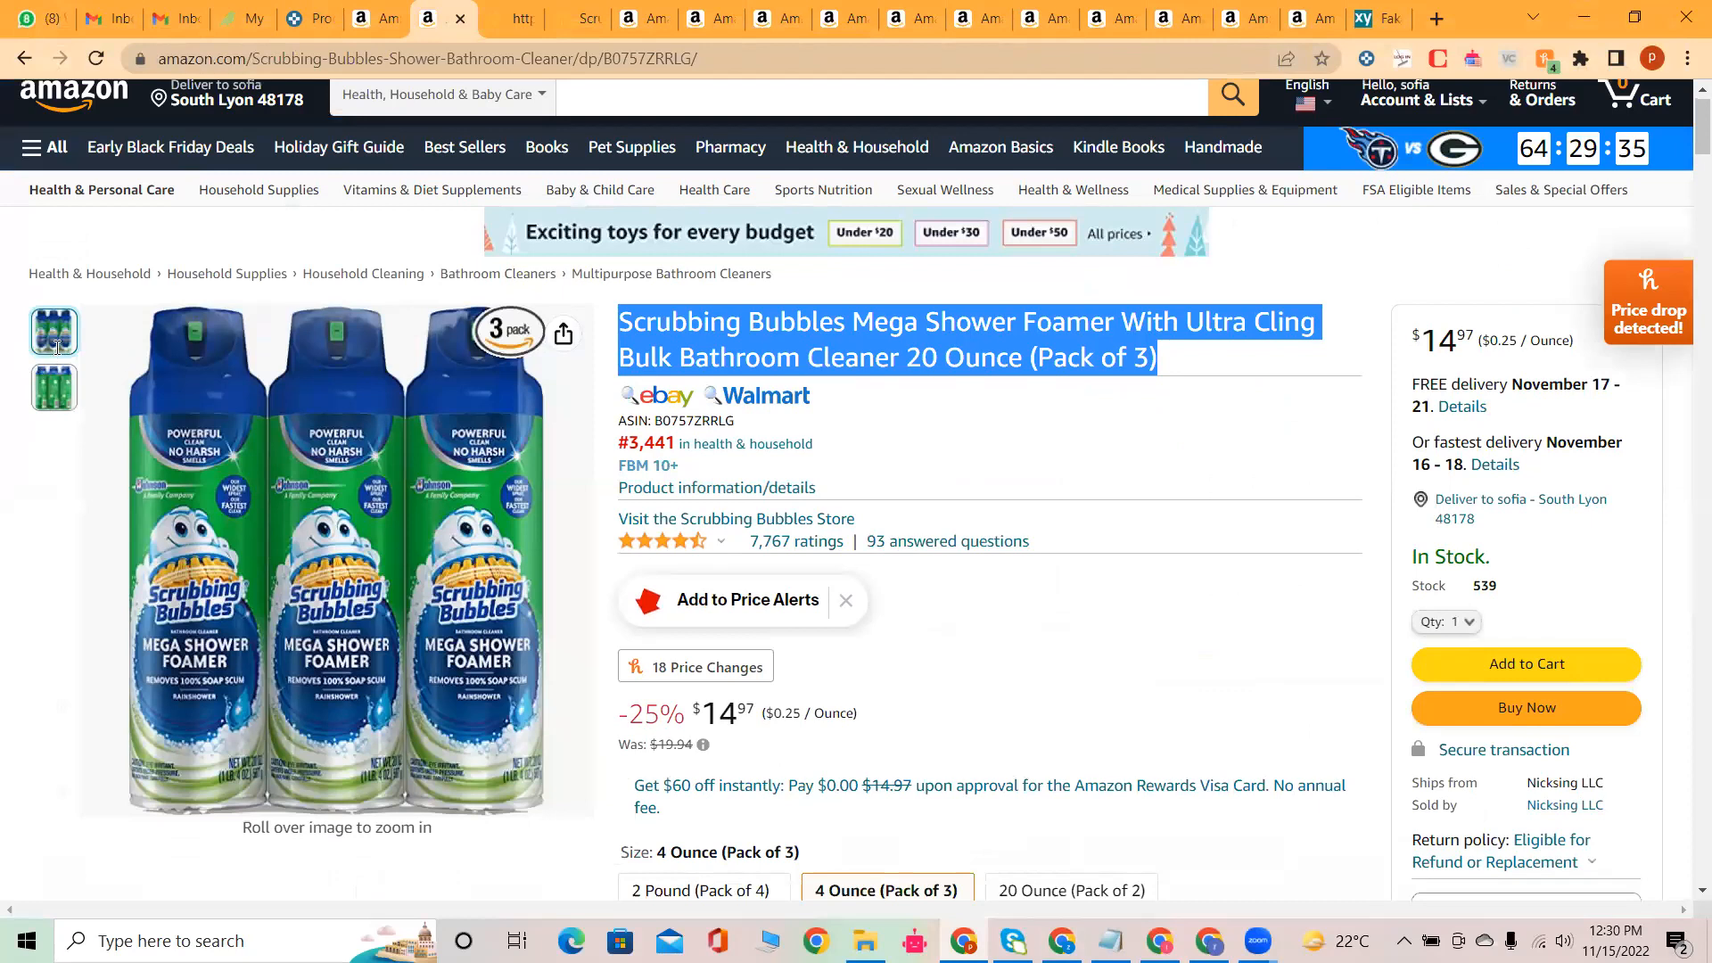
scroll(56, 347, "down", 6)
scroll(437, 355, "down", 10)
left_click_drag(53, 355, 453, 364)
left_click(380, 359)
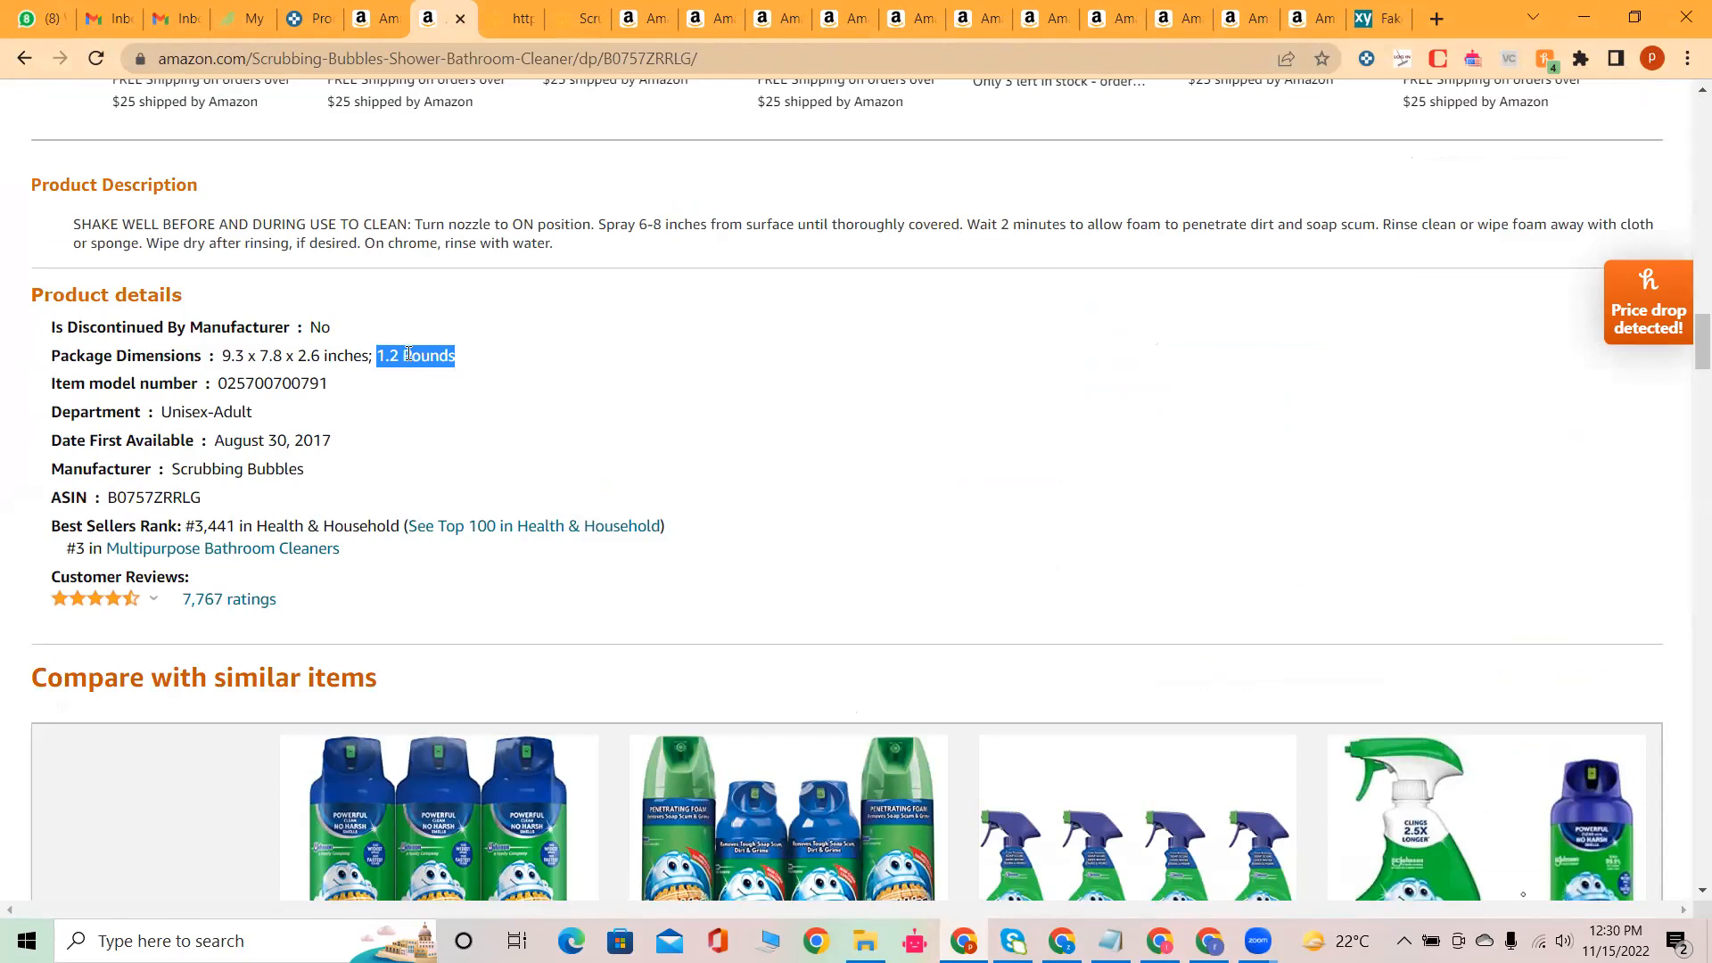
triple_click(412, 357)
left_click(539, 344)
left_click_drag(376, 356, 420, 357)
left_click(379, 356)
Step: Search Google for "5lb to kg" in a new browser tab
left_click(1436, 19)
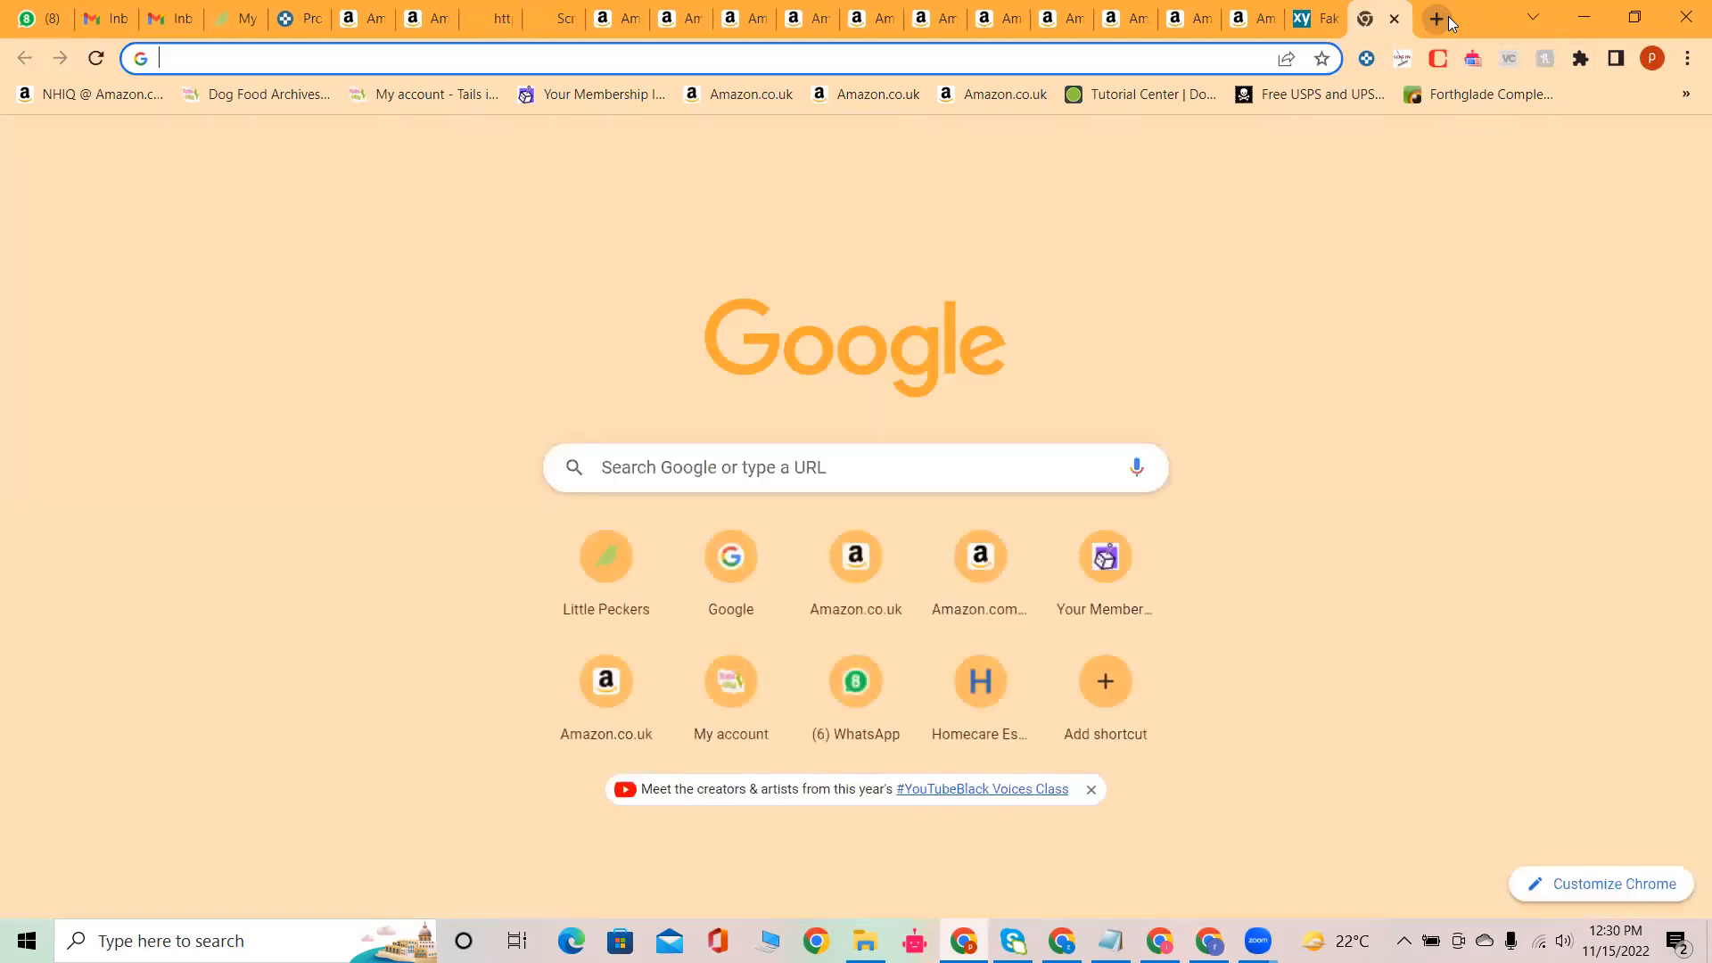
type("5lb")
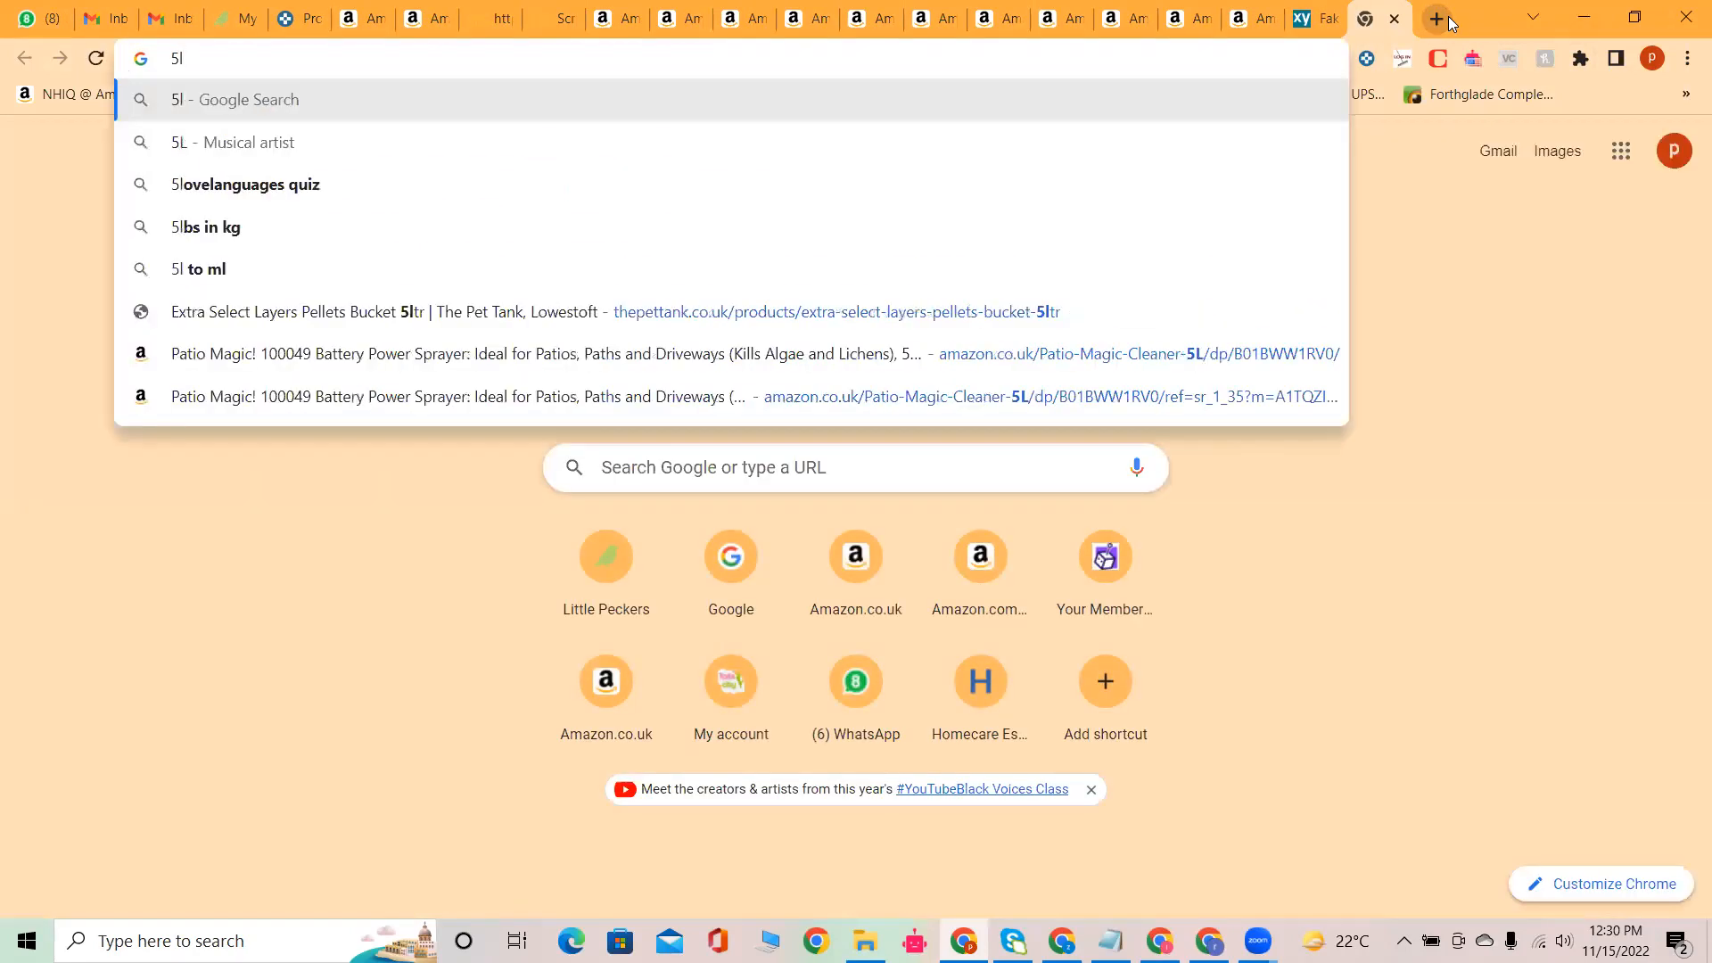
key("Down")
key("Down")
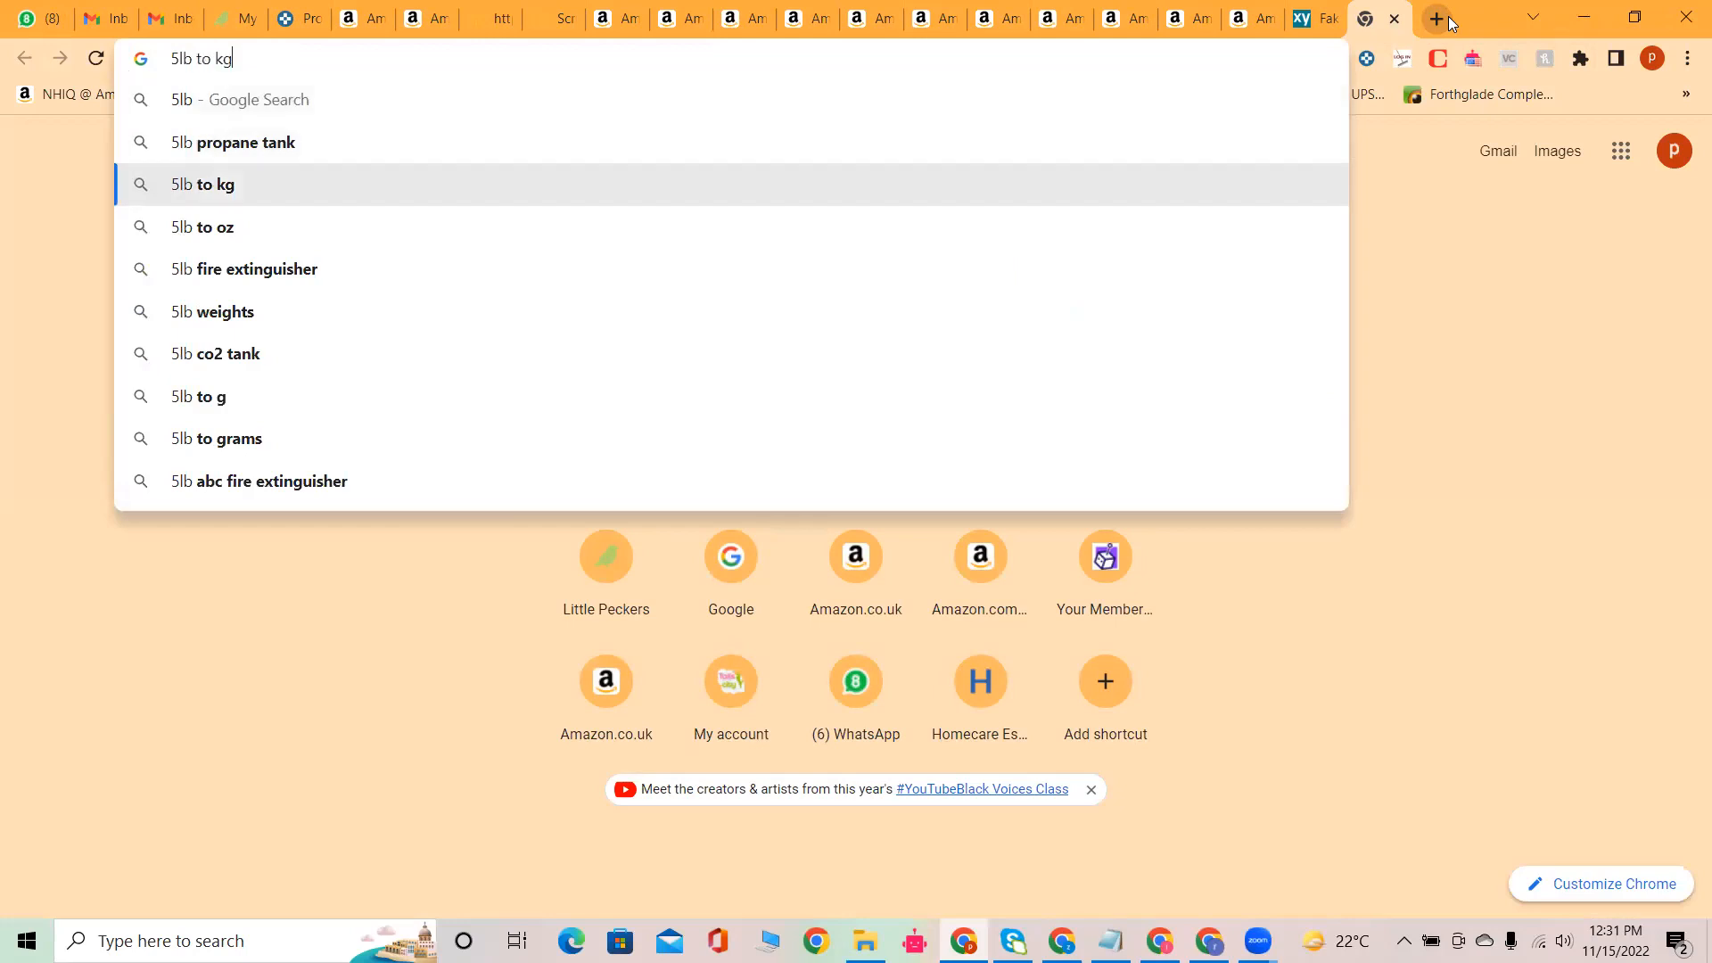
key("Return")
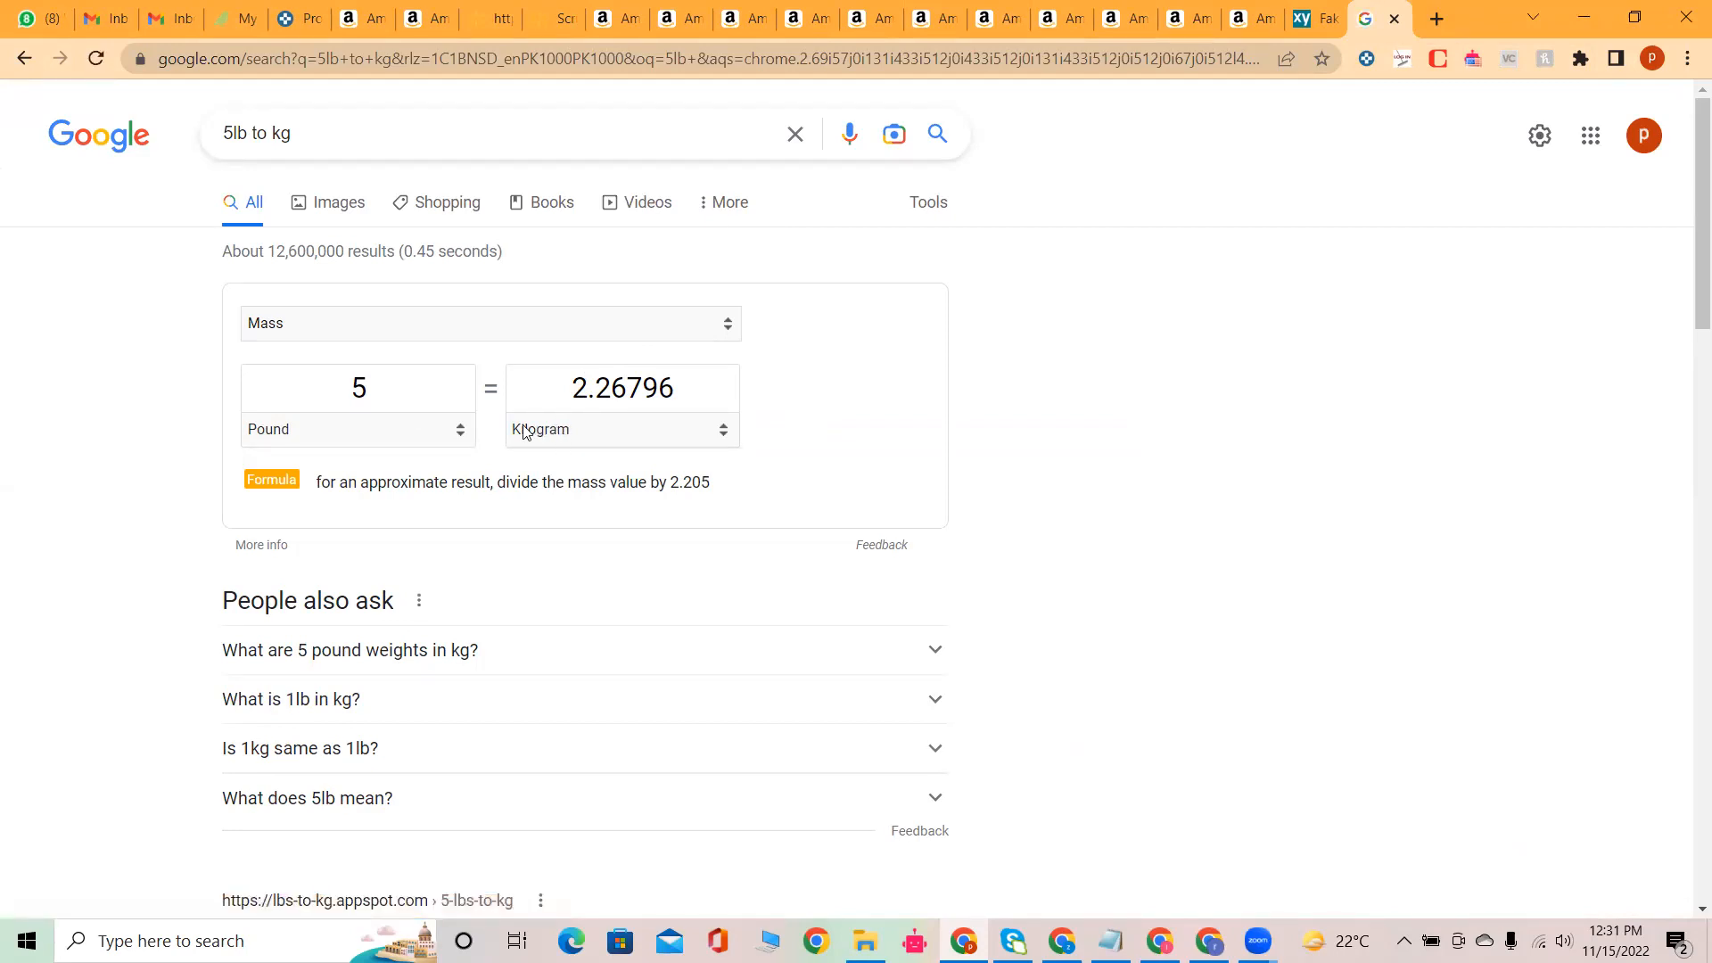
Step: Change the Google conversion search to "5lb to g"
left_click(279, 132)
key("BackSpace")
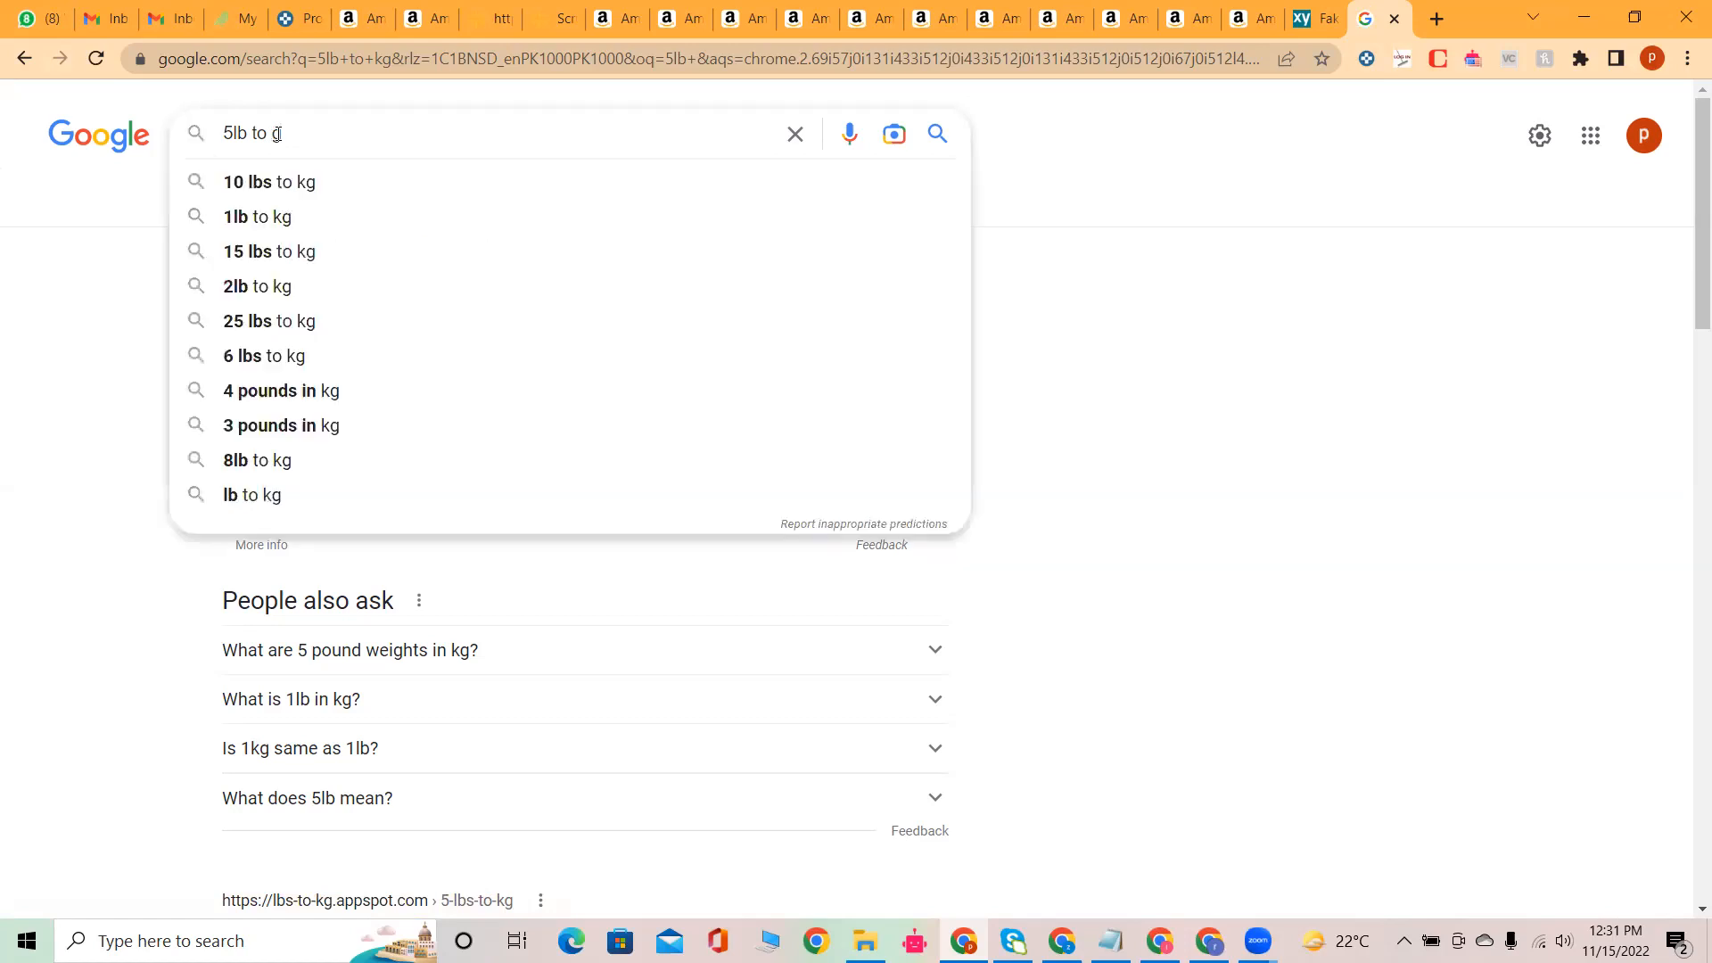
key("Return")
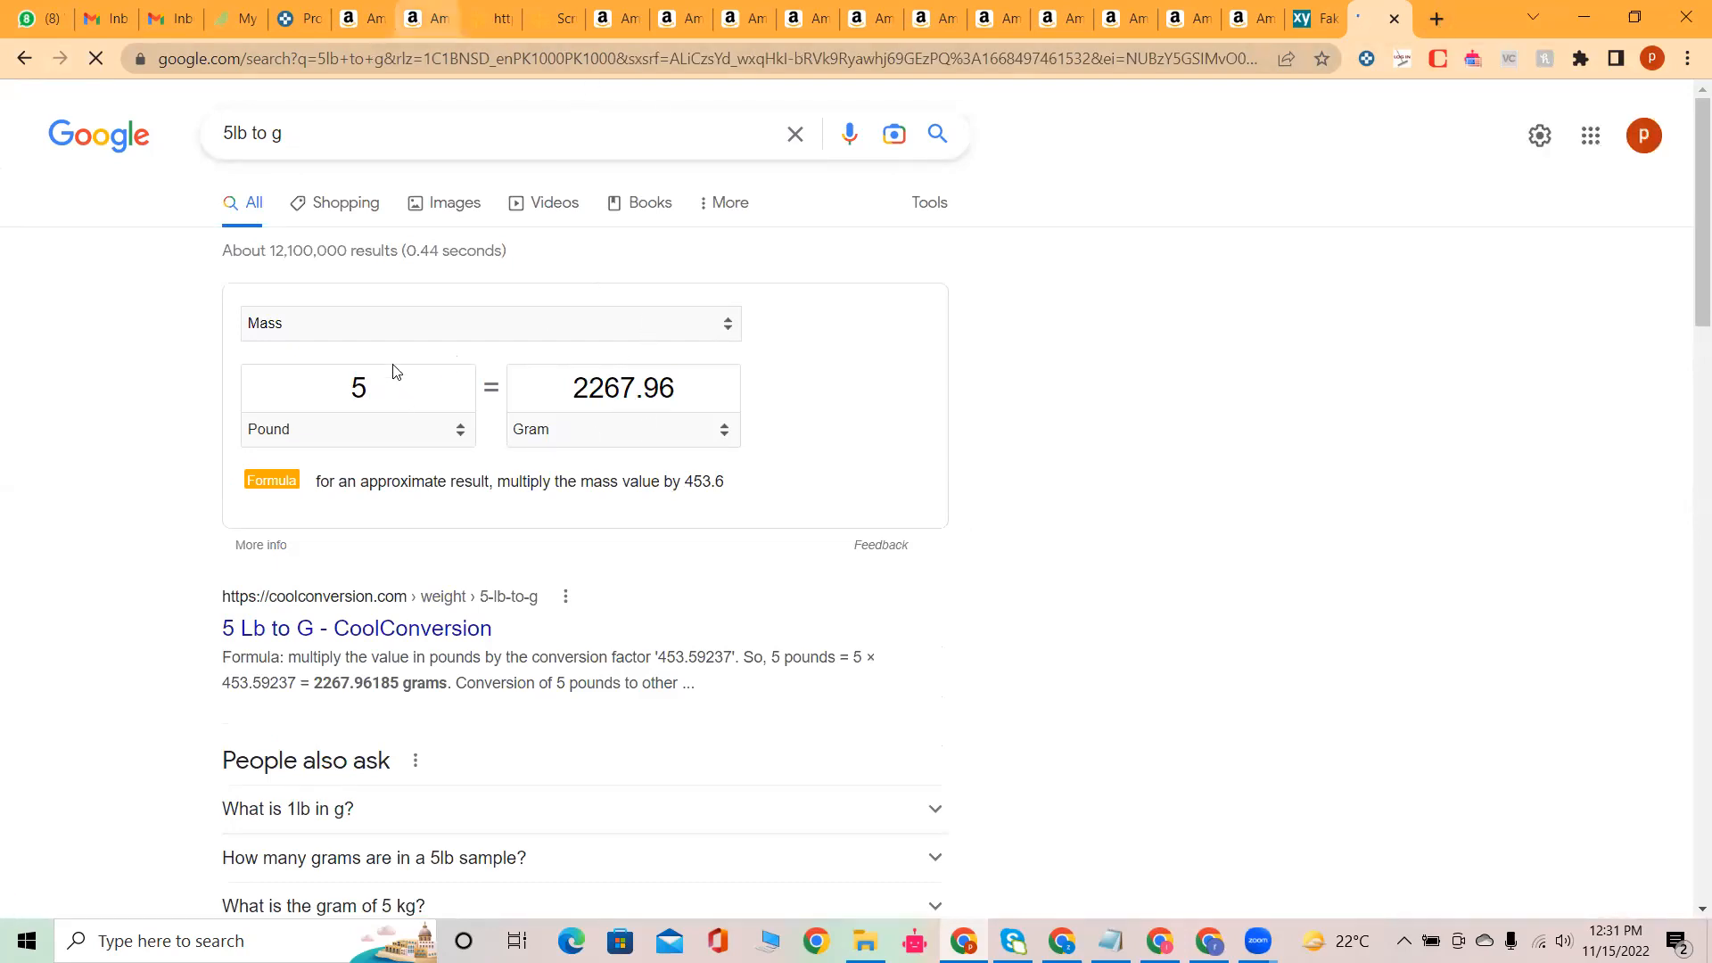
Step: Return to the Amazon listing and check the package weight in its Product details
left_click(426, 19)
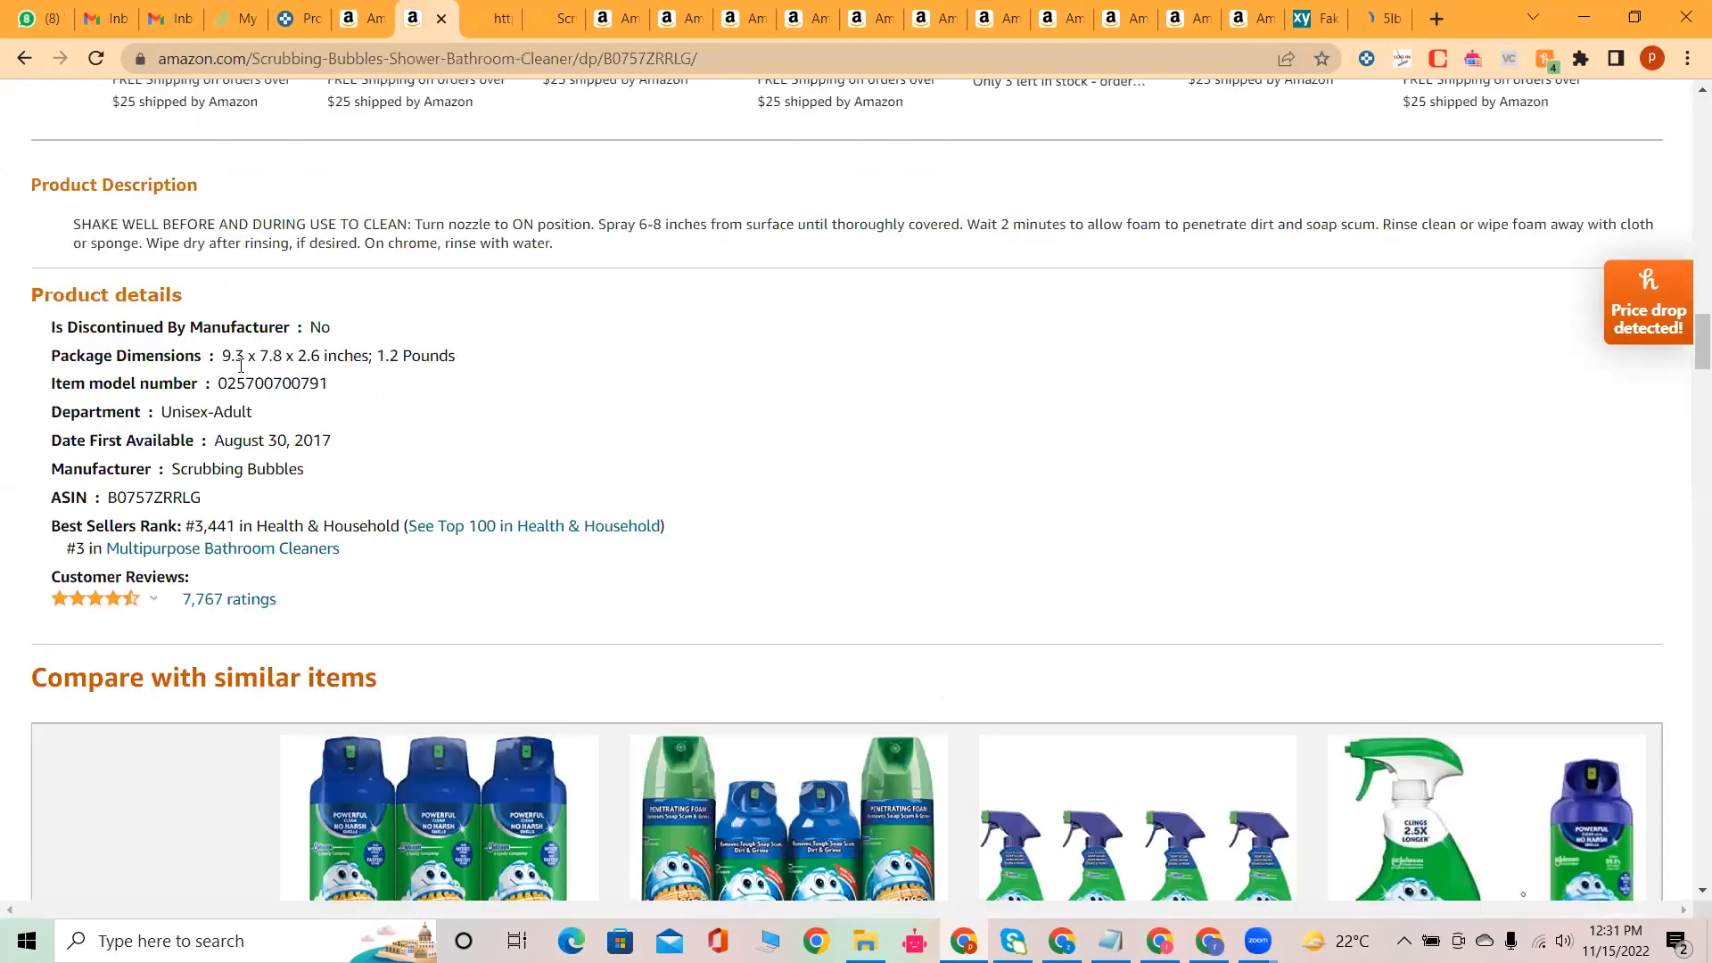
left_click_drag(375, 355, 455, 355)
left_click(559, 410)
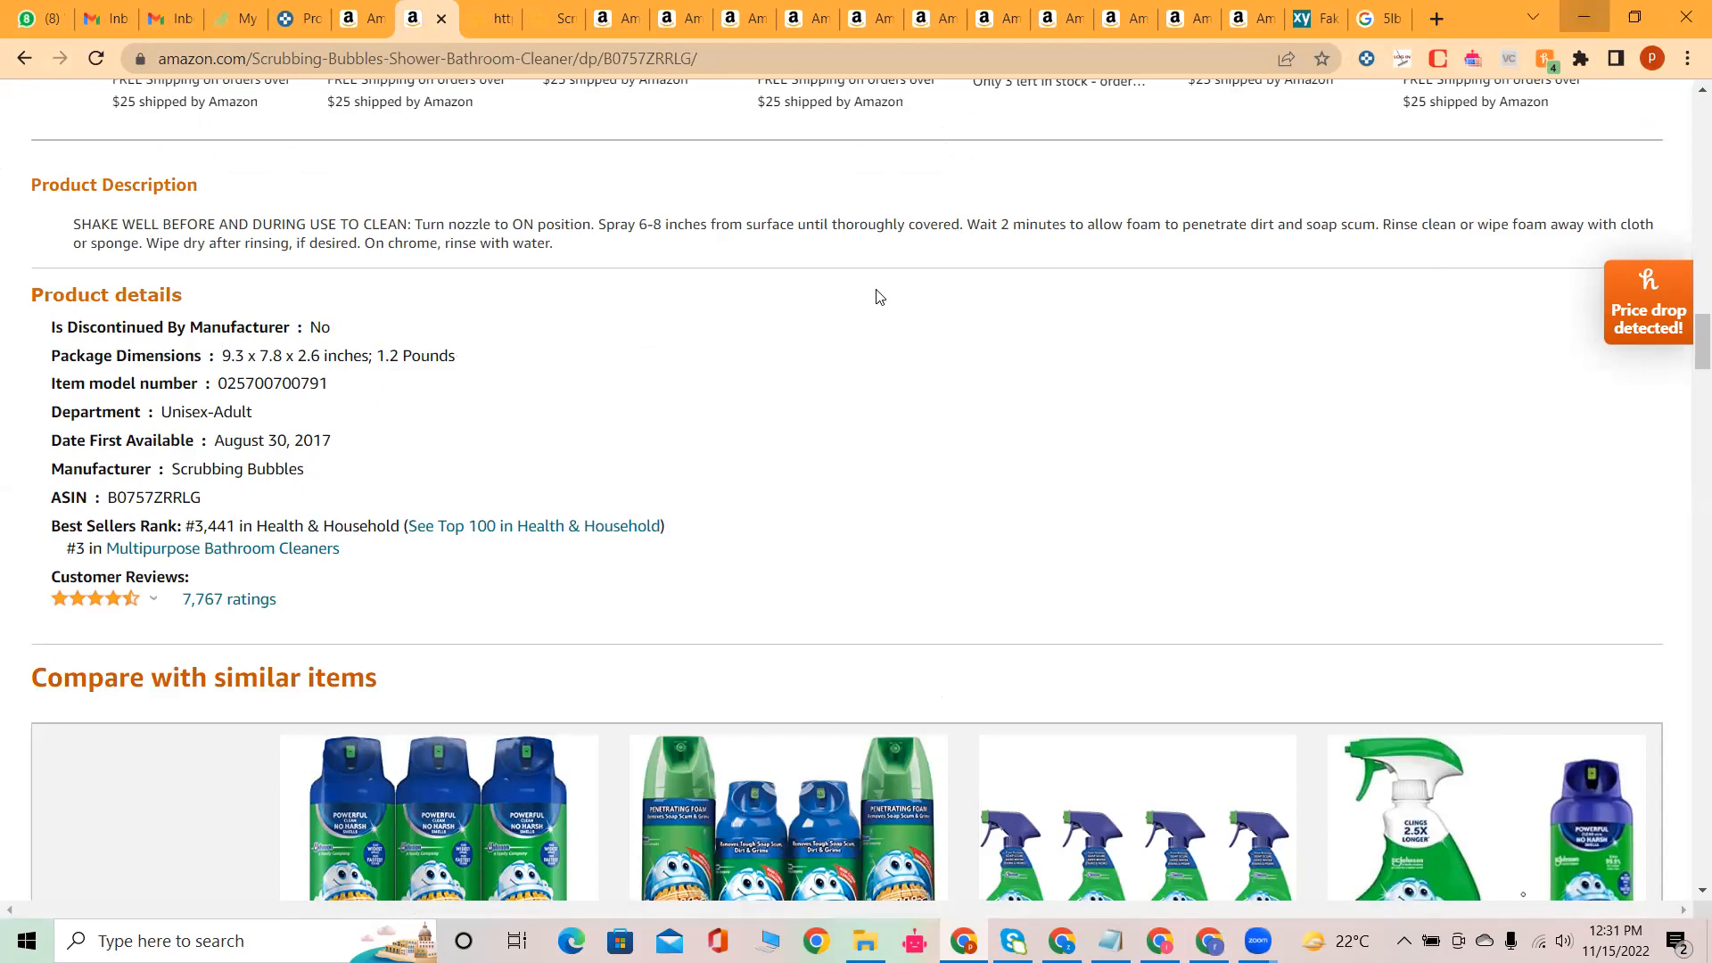
Step: Switch back to the hunting sheet and enter 8 as the 3PL Shipping cost in row 2
key("alt+Tab")
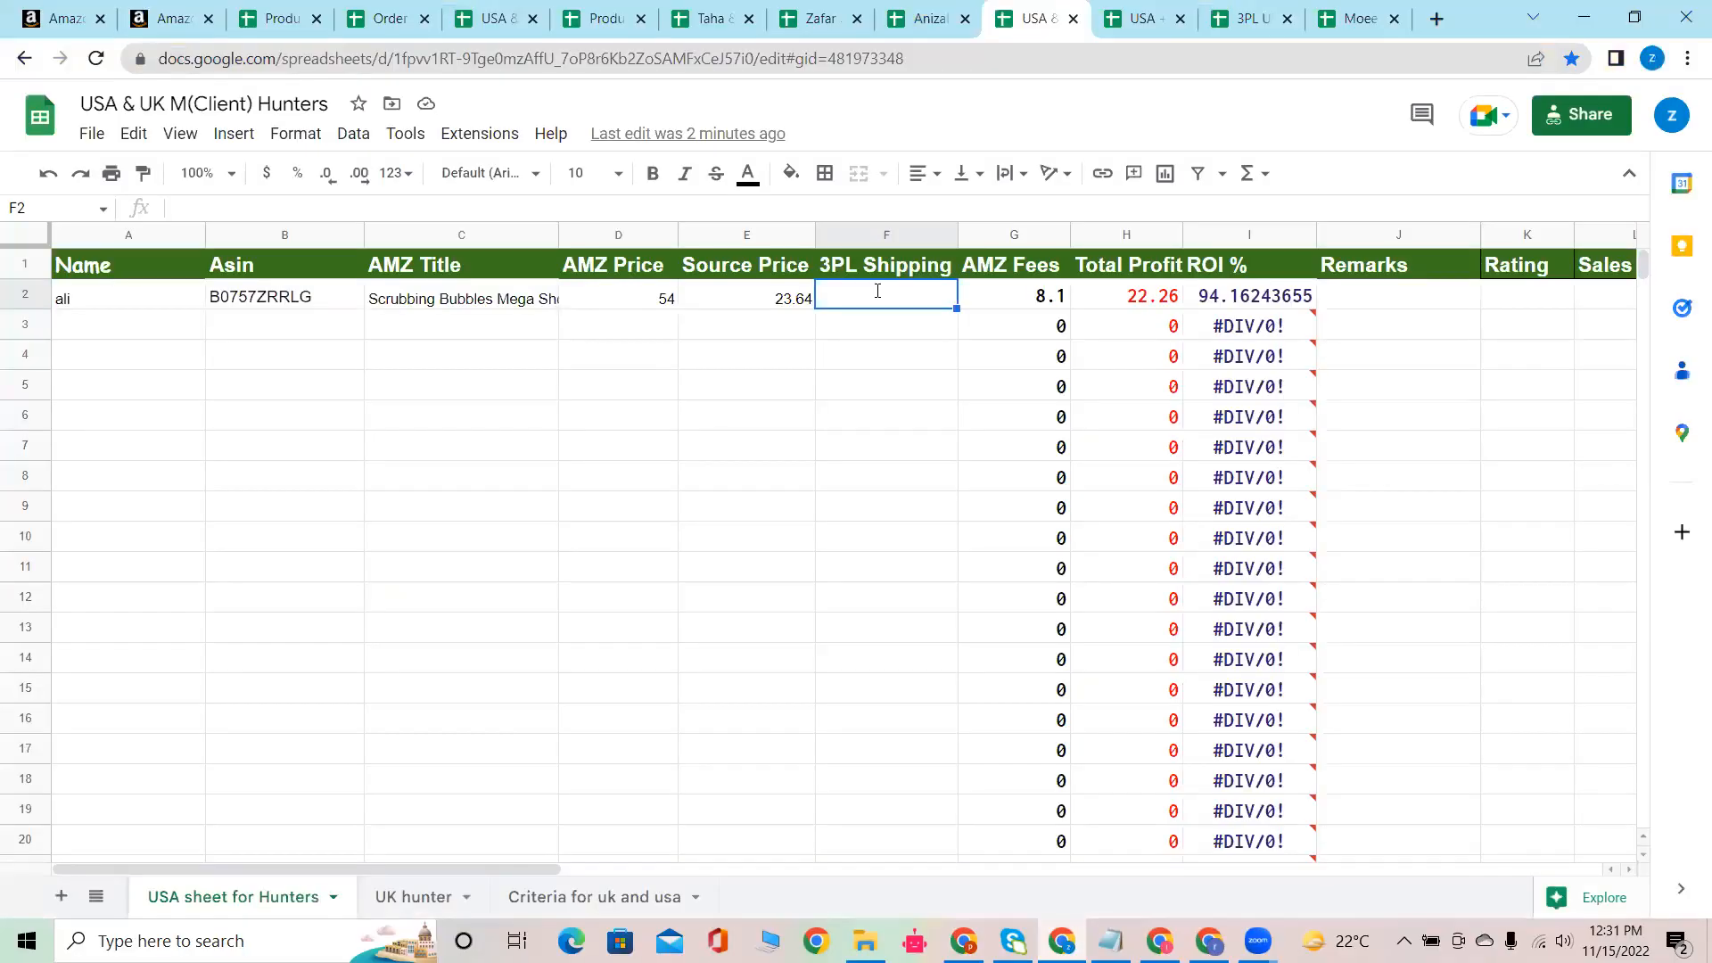
double_click(877, 291)
type("5+")
type("2.5")
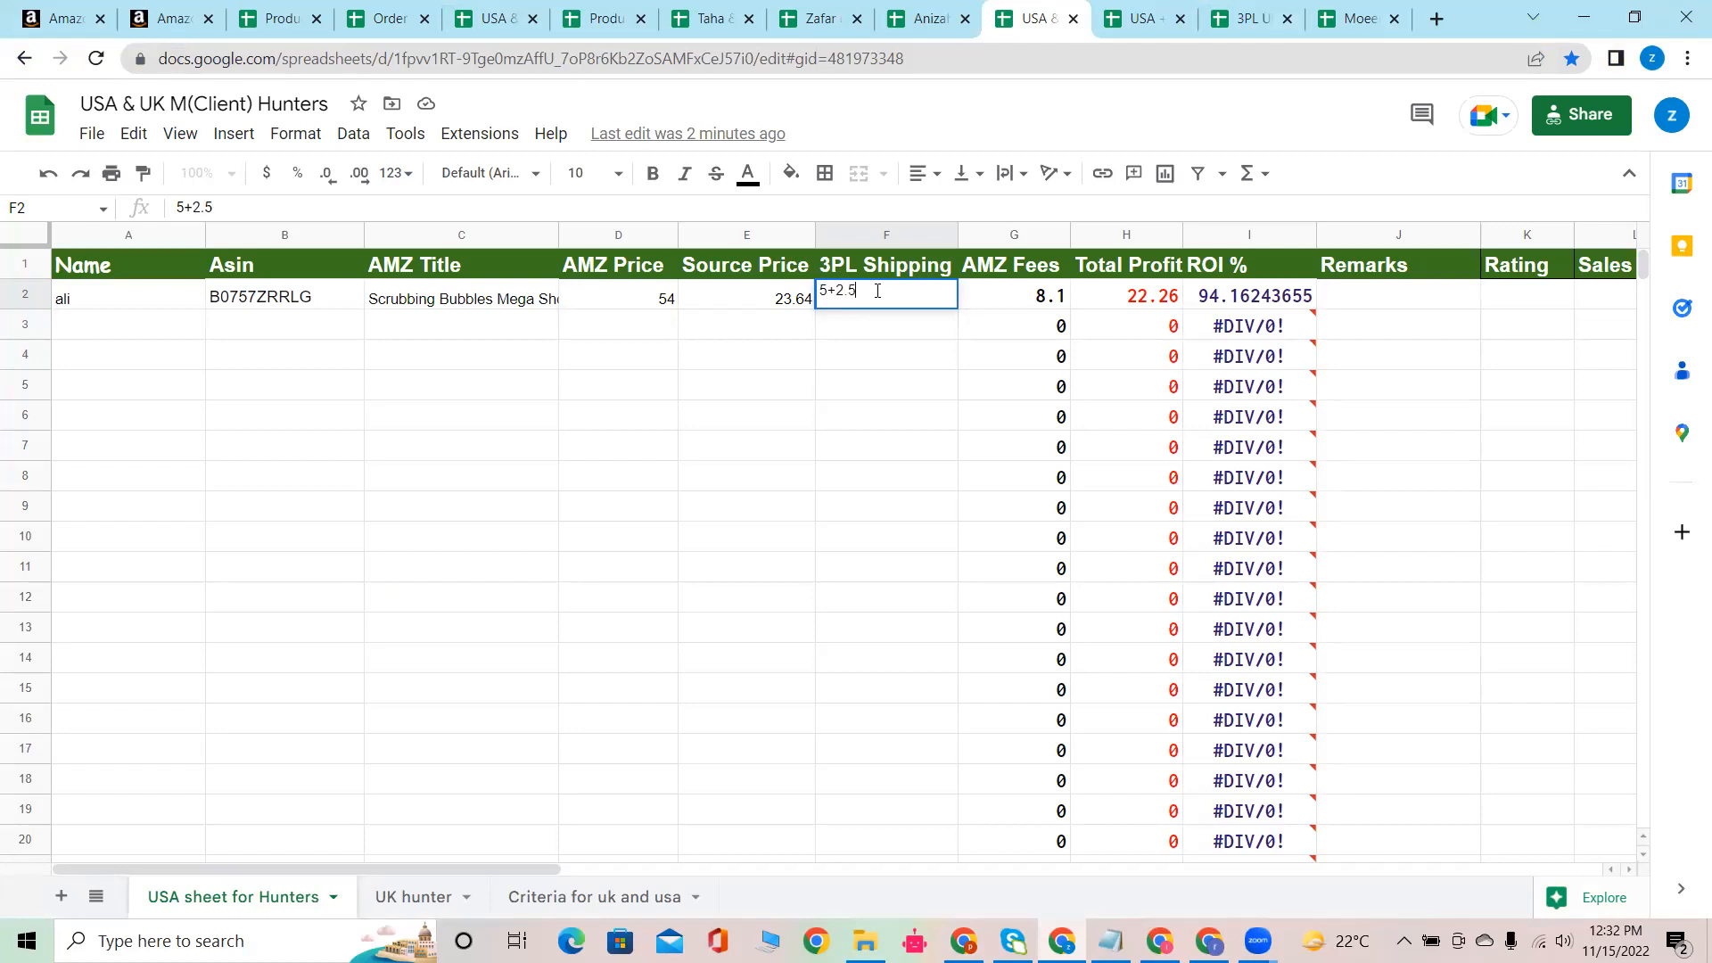
key("BackSpace")
key("BackSpace")
key("BackSpace")
key("BackSpace")
key("BackSpace")
type("7.5")
key("BackSpace")
key("BackSpace")
key("BackSpace")
type("8")
left_click(896, 361)
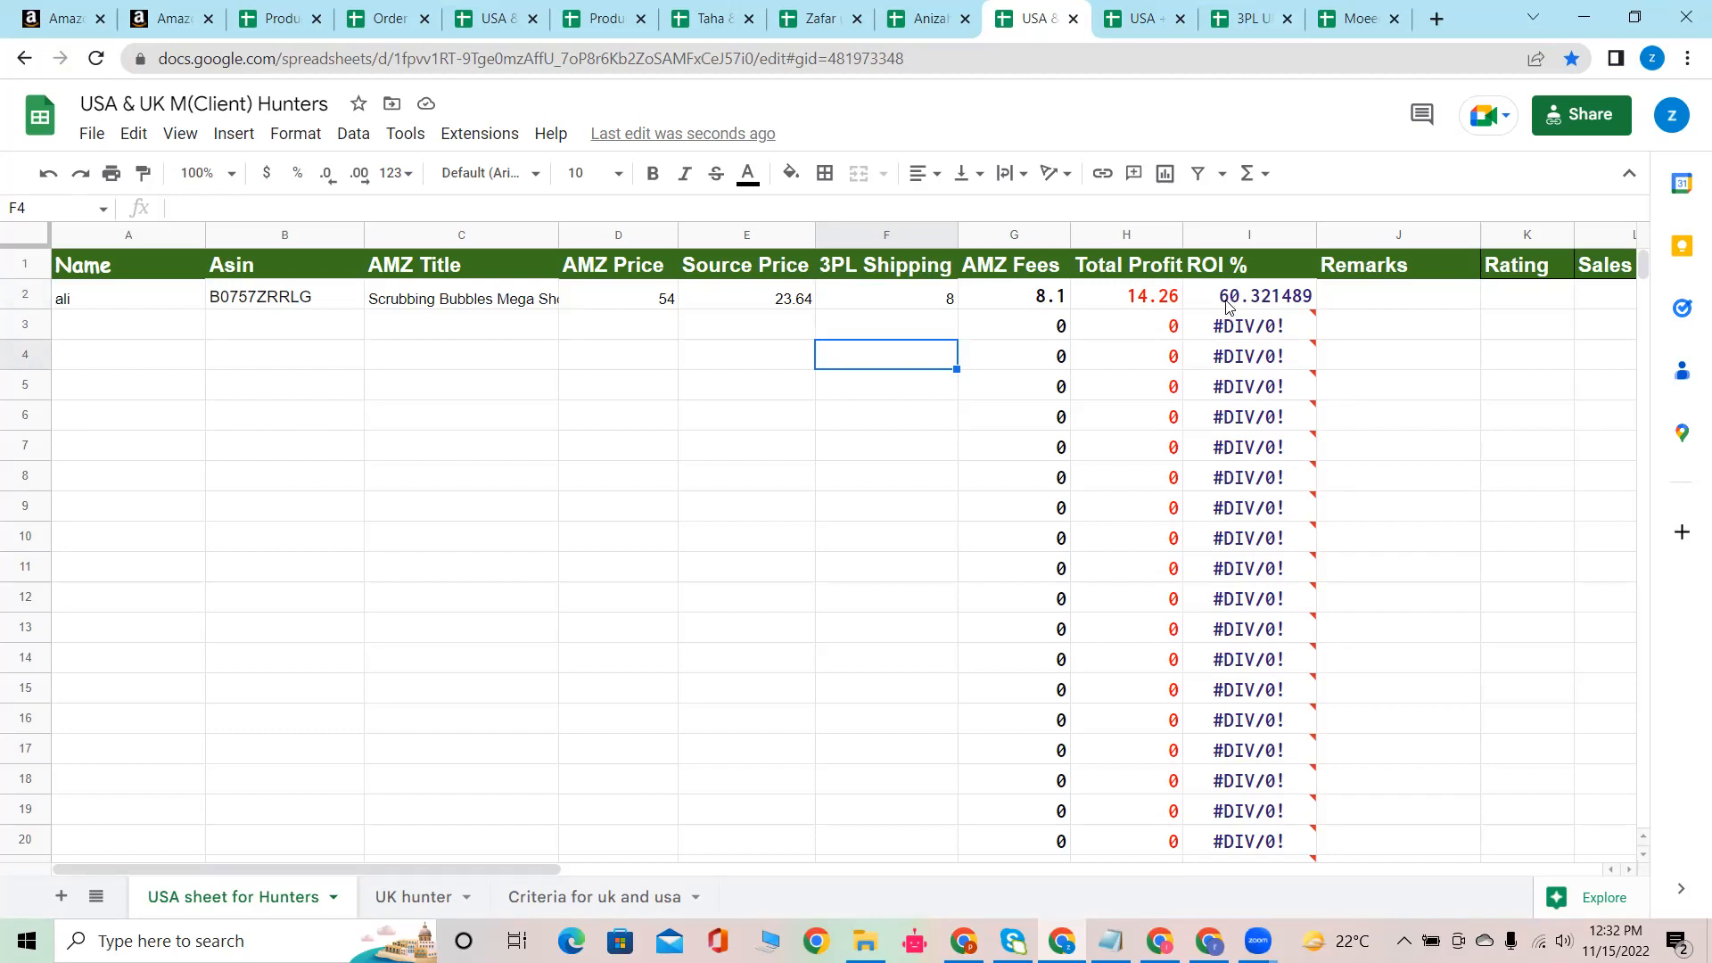
Step: Inspect the Total Profit and ROI % formulas and the 3PL Shipping value in row 2
left_click(1153, 305)
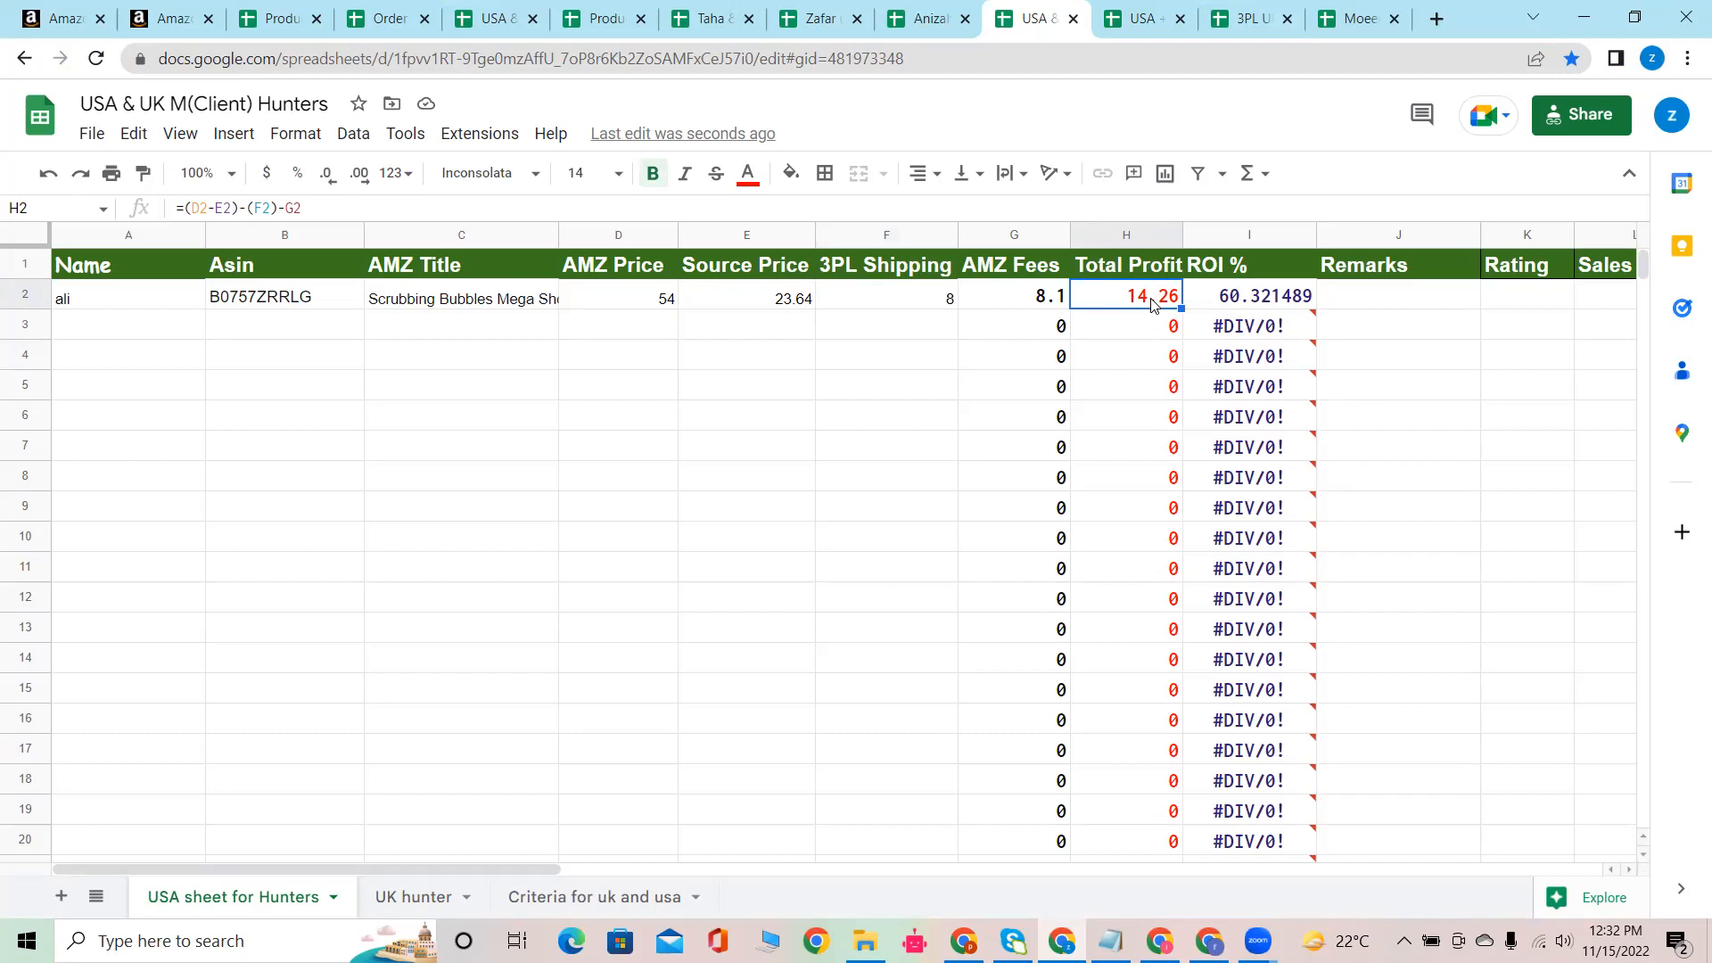
left_click(1225, 304)
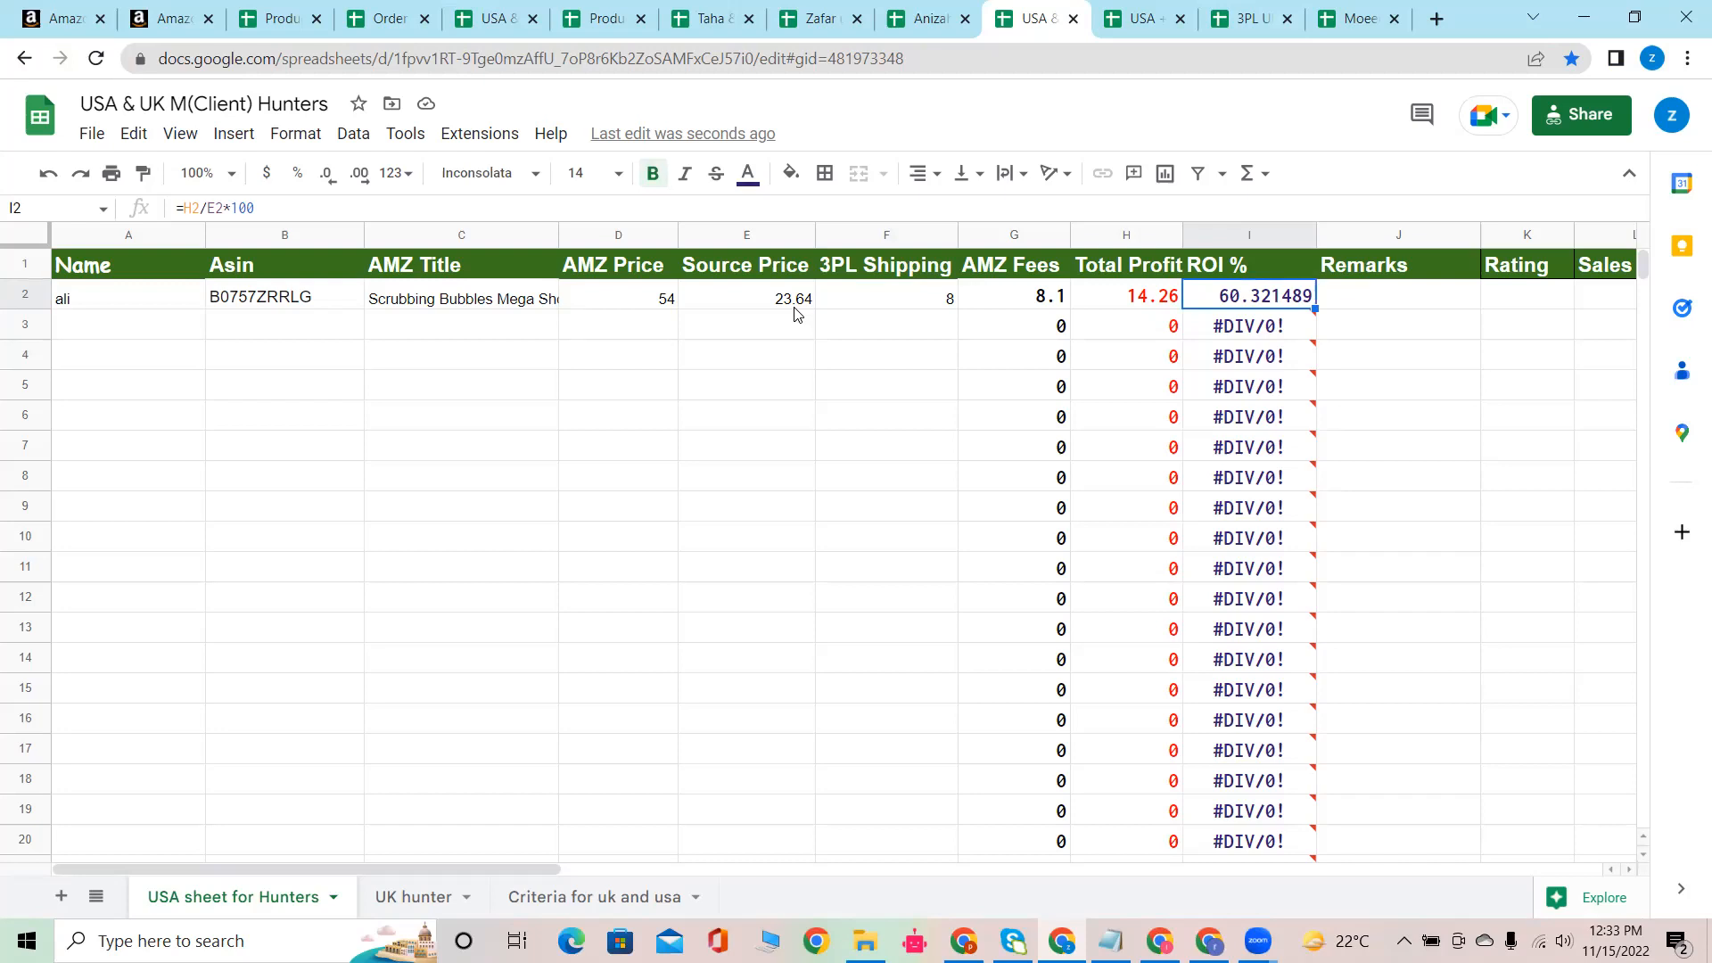
left_click(893, 307)
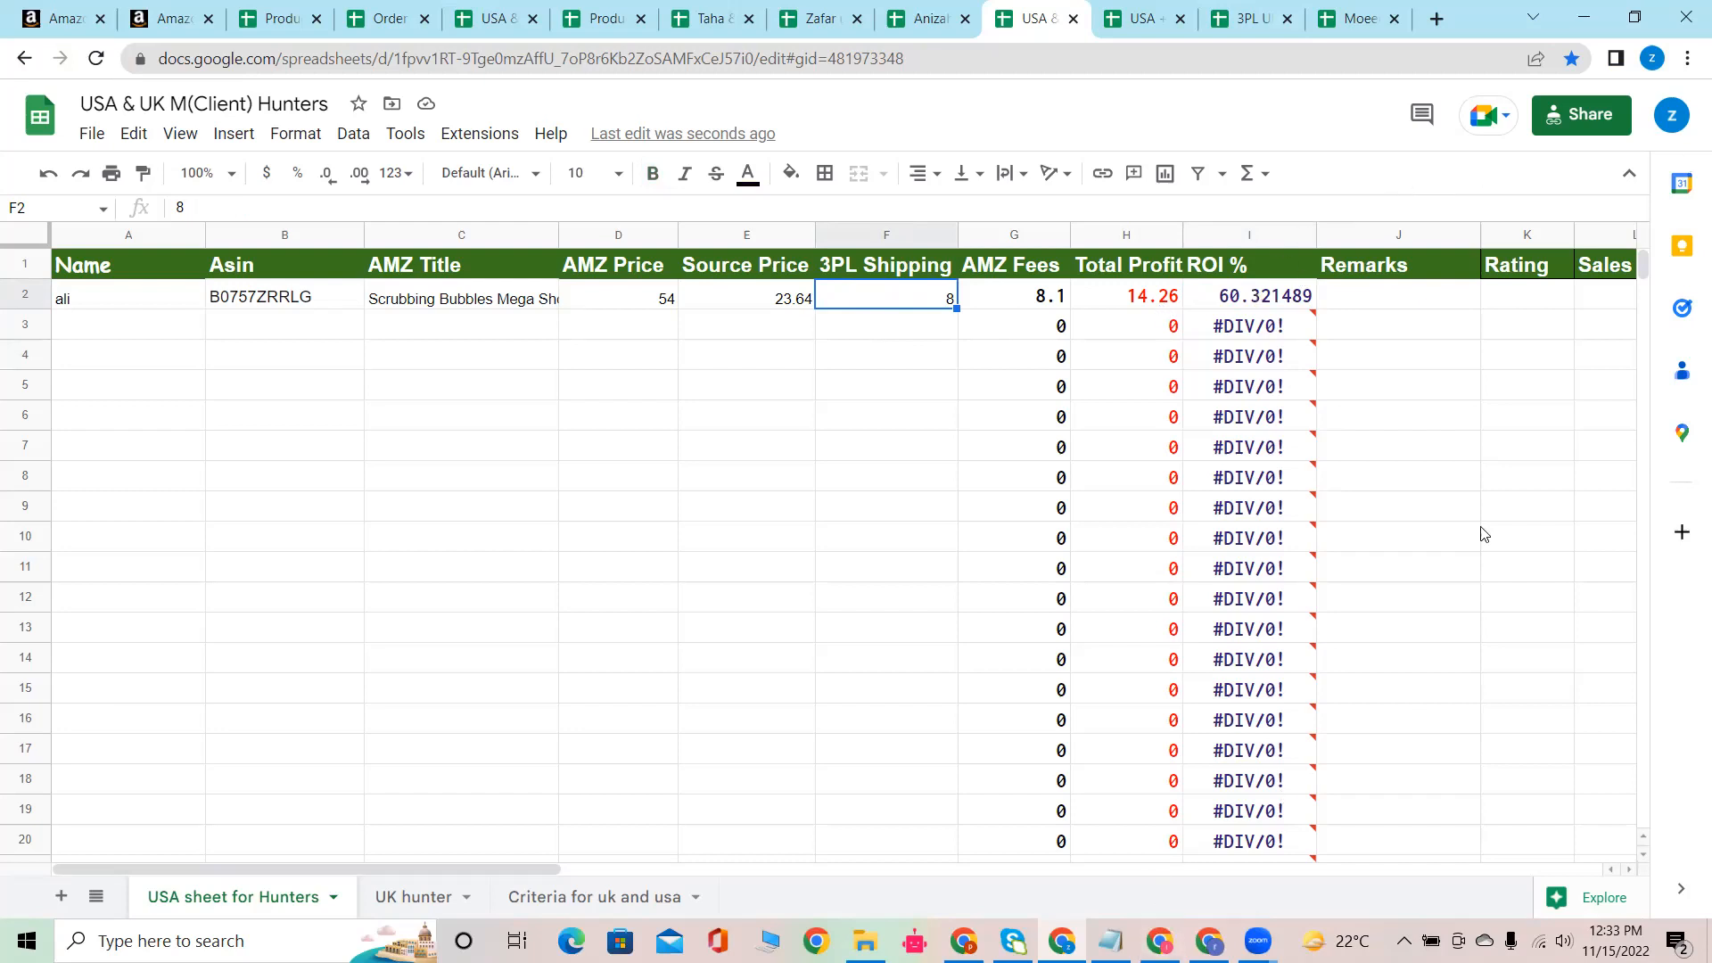
key("Tab")
Step: Look through the unfilled row 2 cells from Remarks to SOURCE 2
left_click(1367, 293)
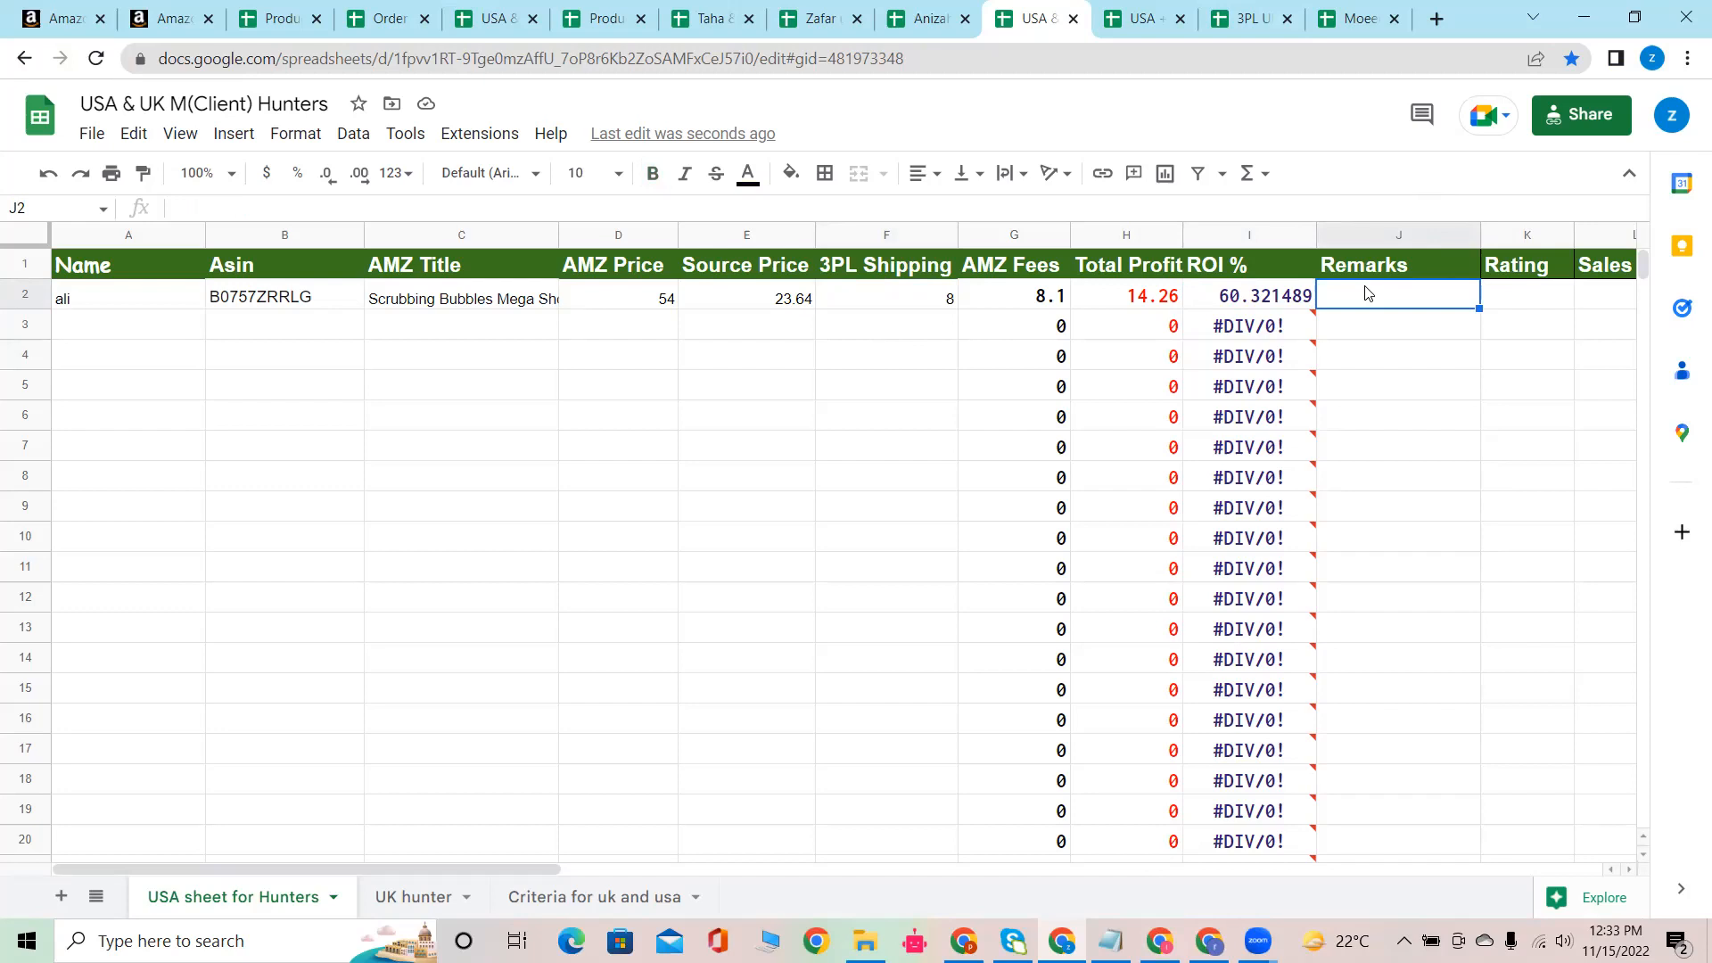
key("Tab")
key("Tab")
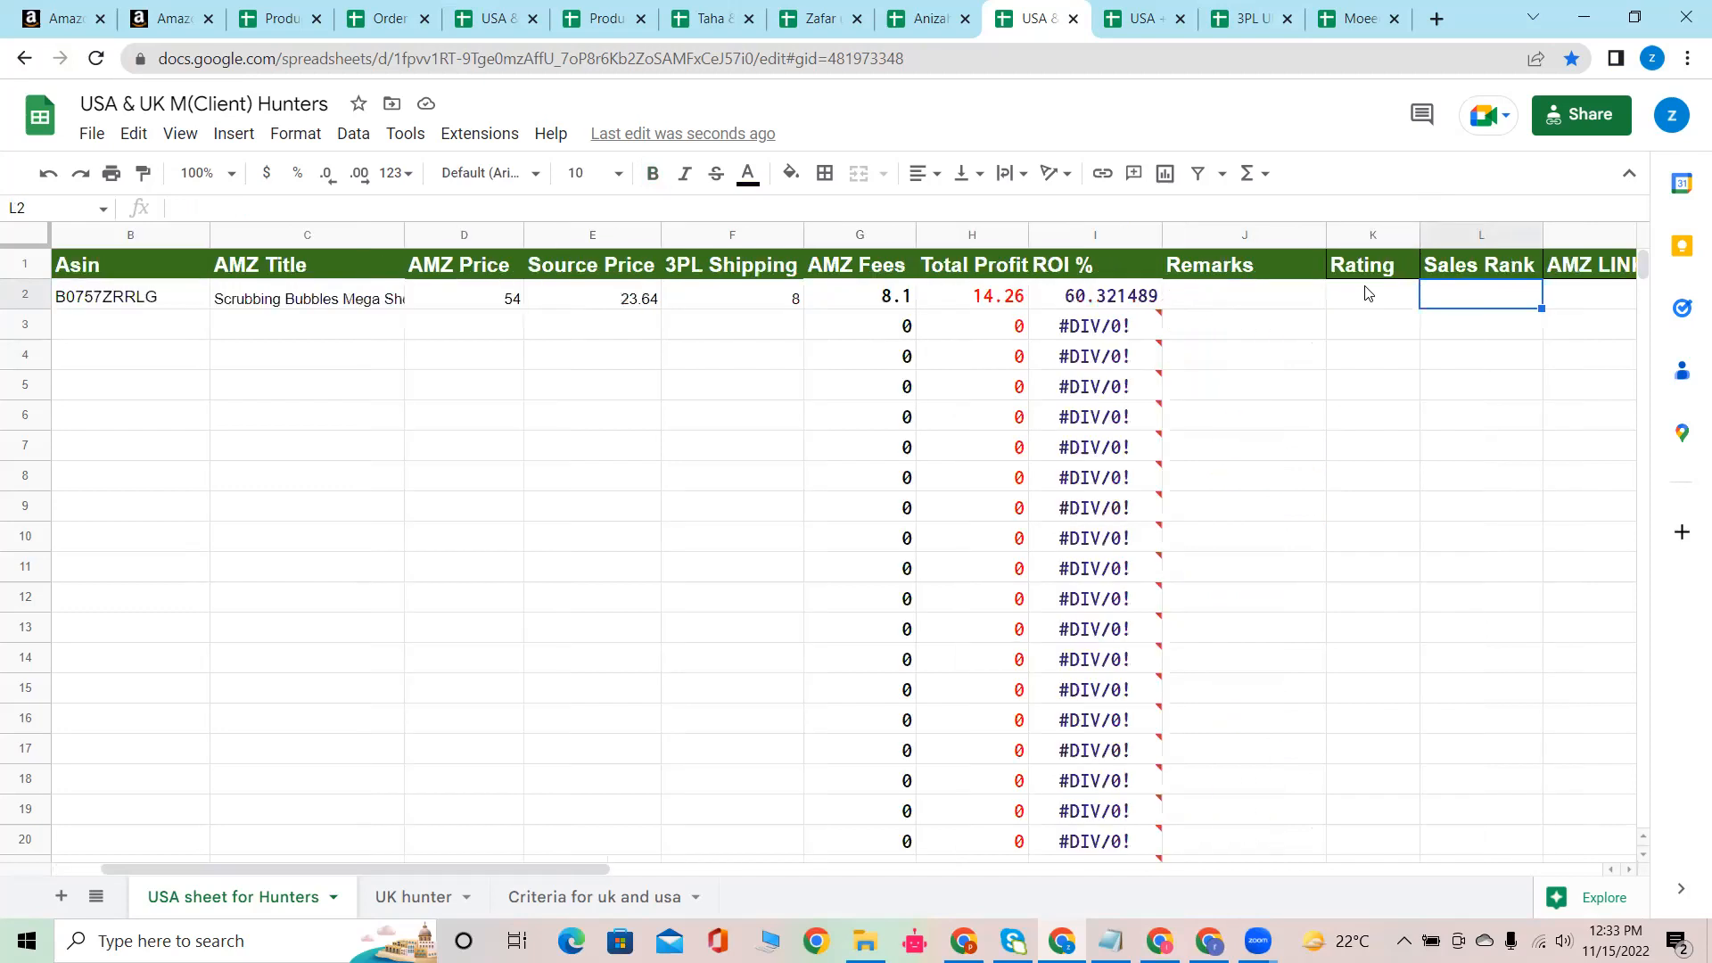
key("Tab")
key("Tab")
key("Tab")
key("Tab")
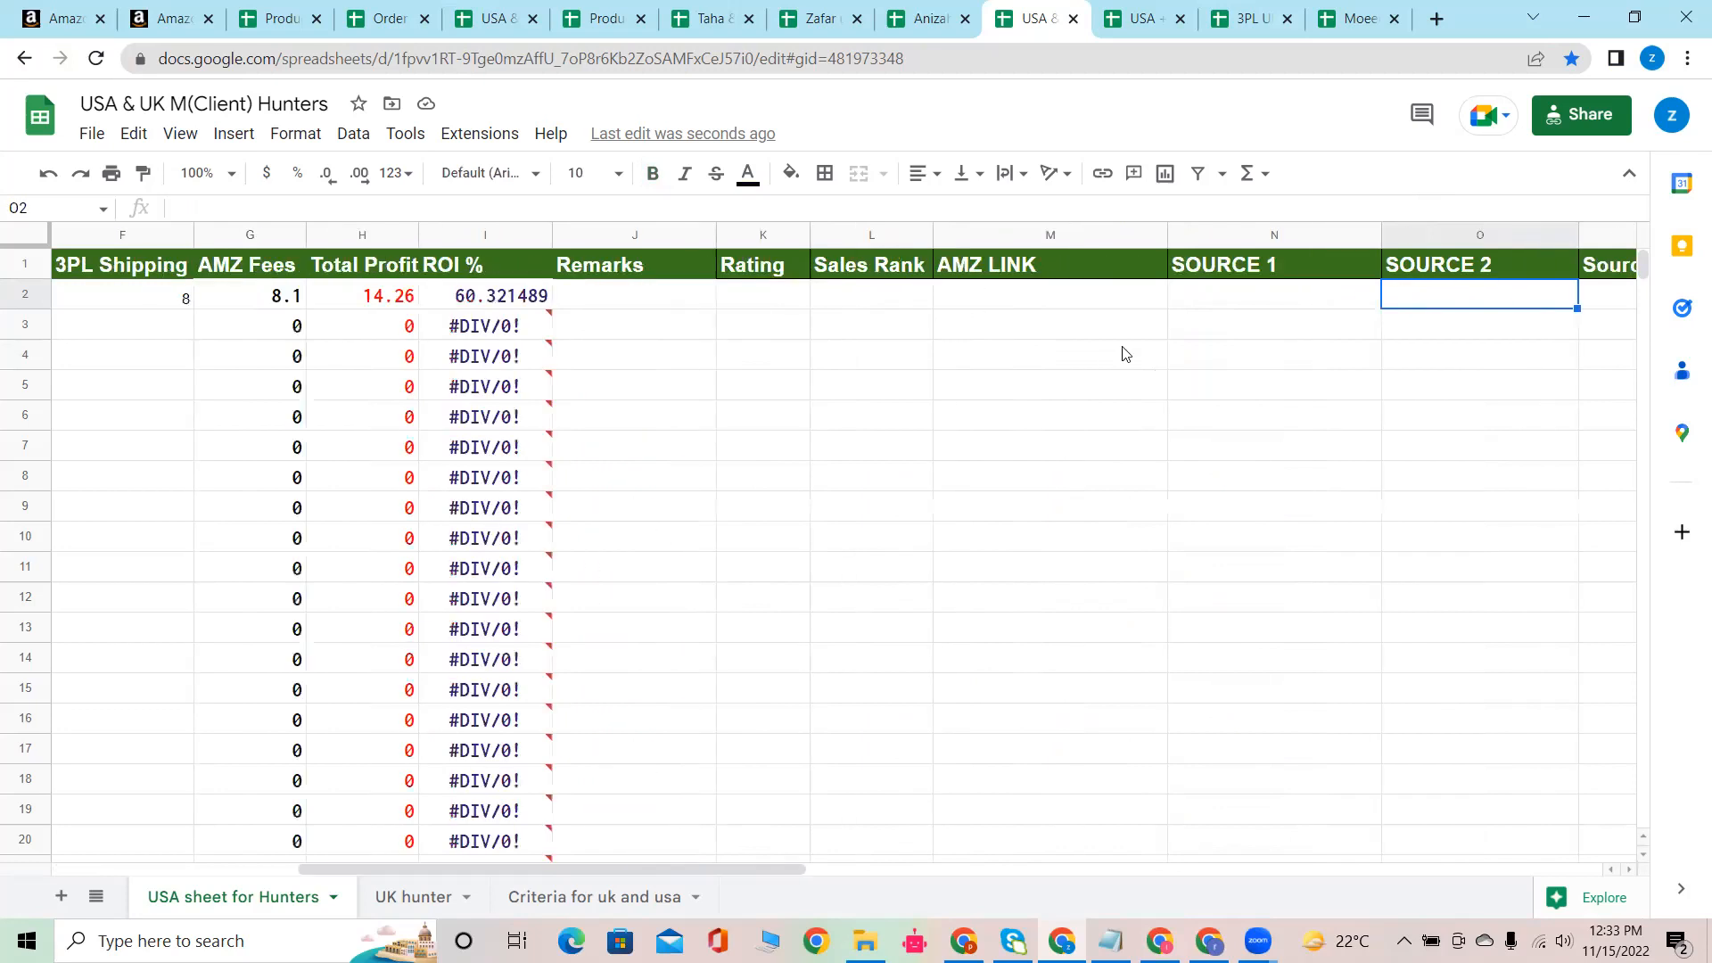
Step: Copy "7,767 ratings" from the Amazon listing into the Rating cell of row 2
key("shift+Tab")
key("shift+Tab")
key("shift+Tab")
key("shift+Tab")
key("shift+Tab")
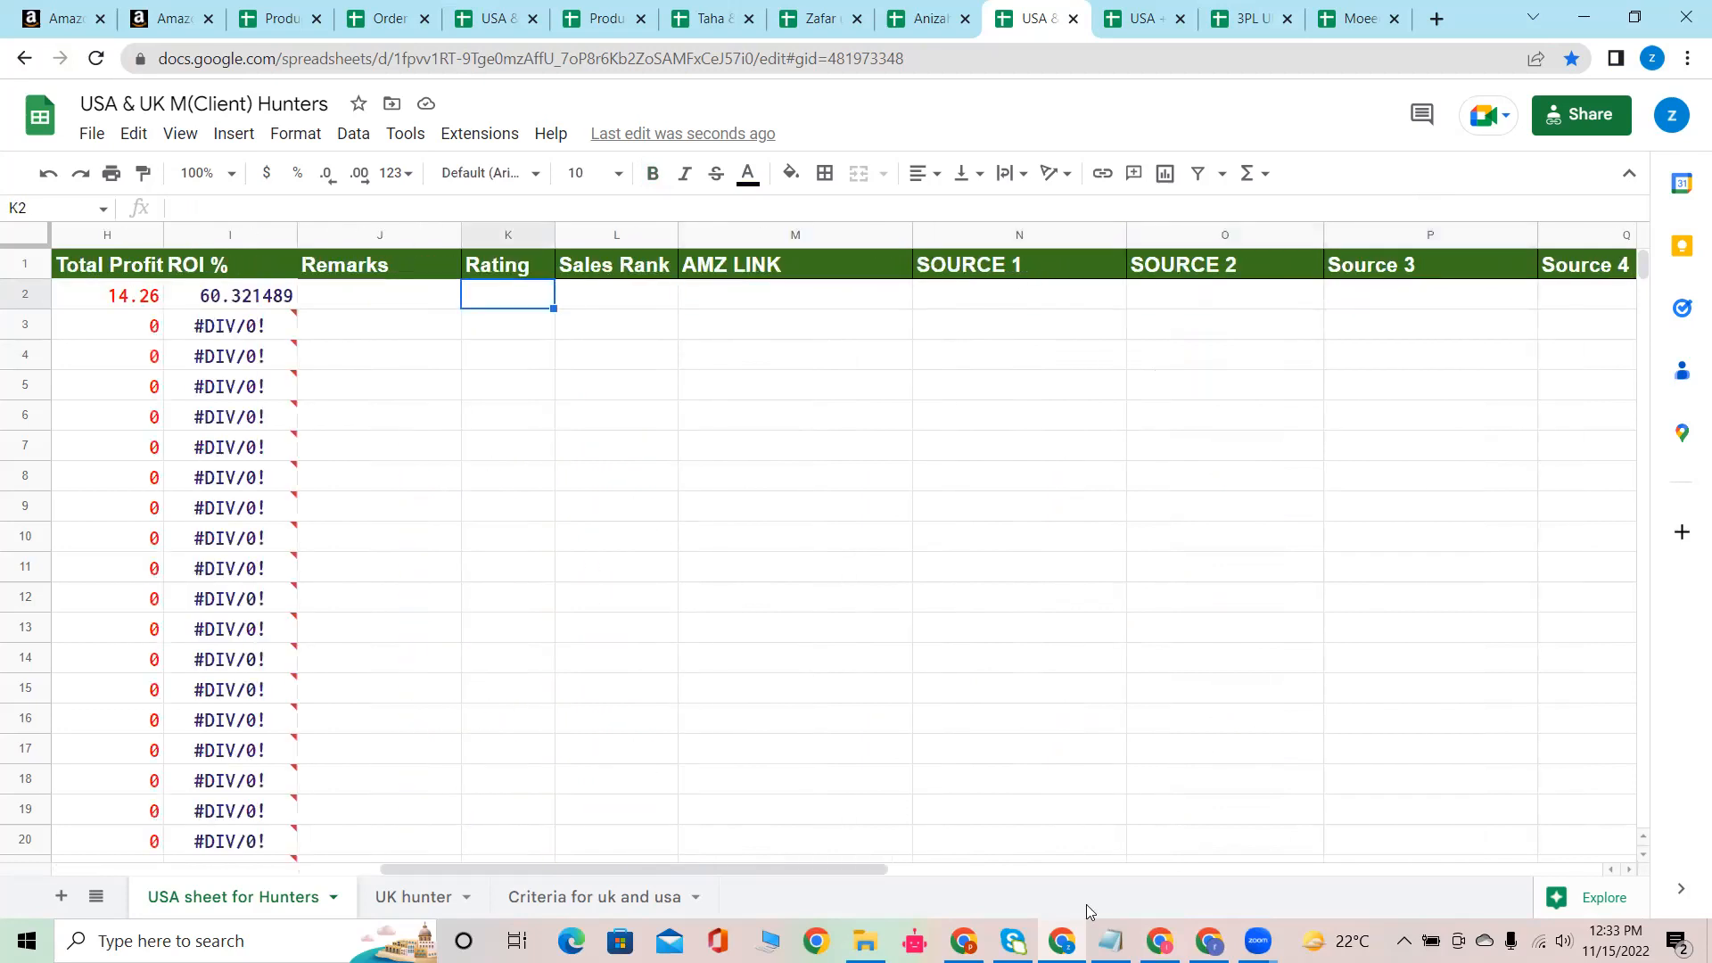
mouse_move(1060, 940)
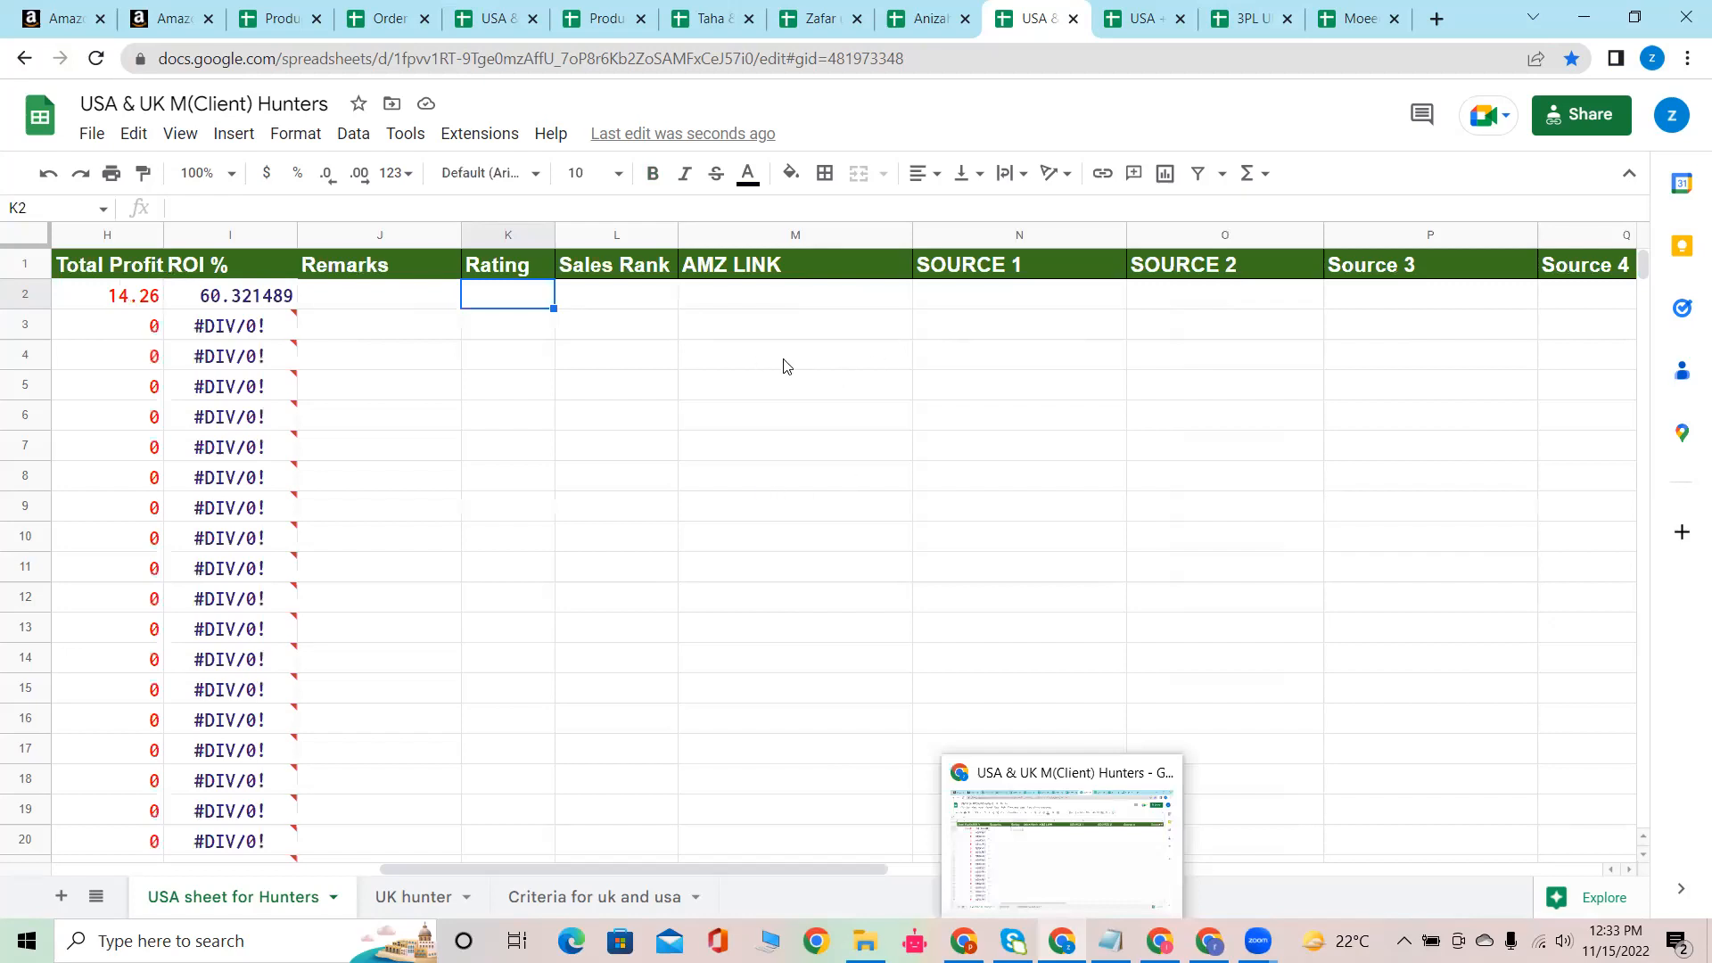
key("super+d")
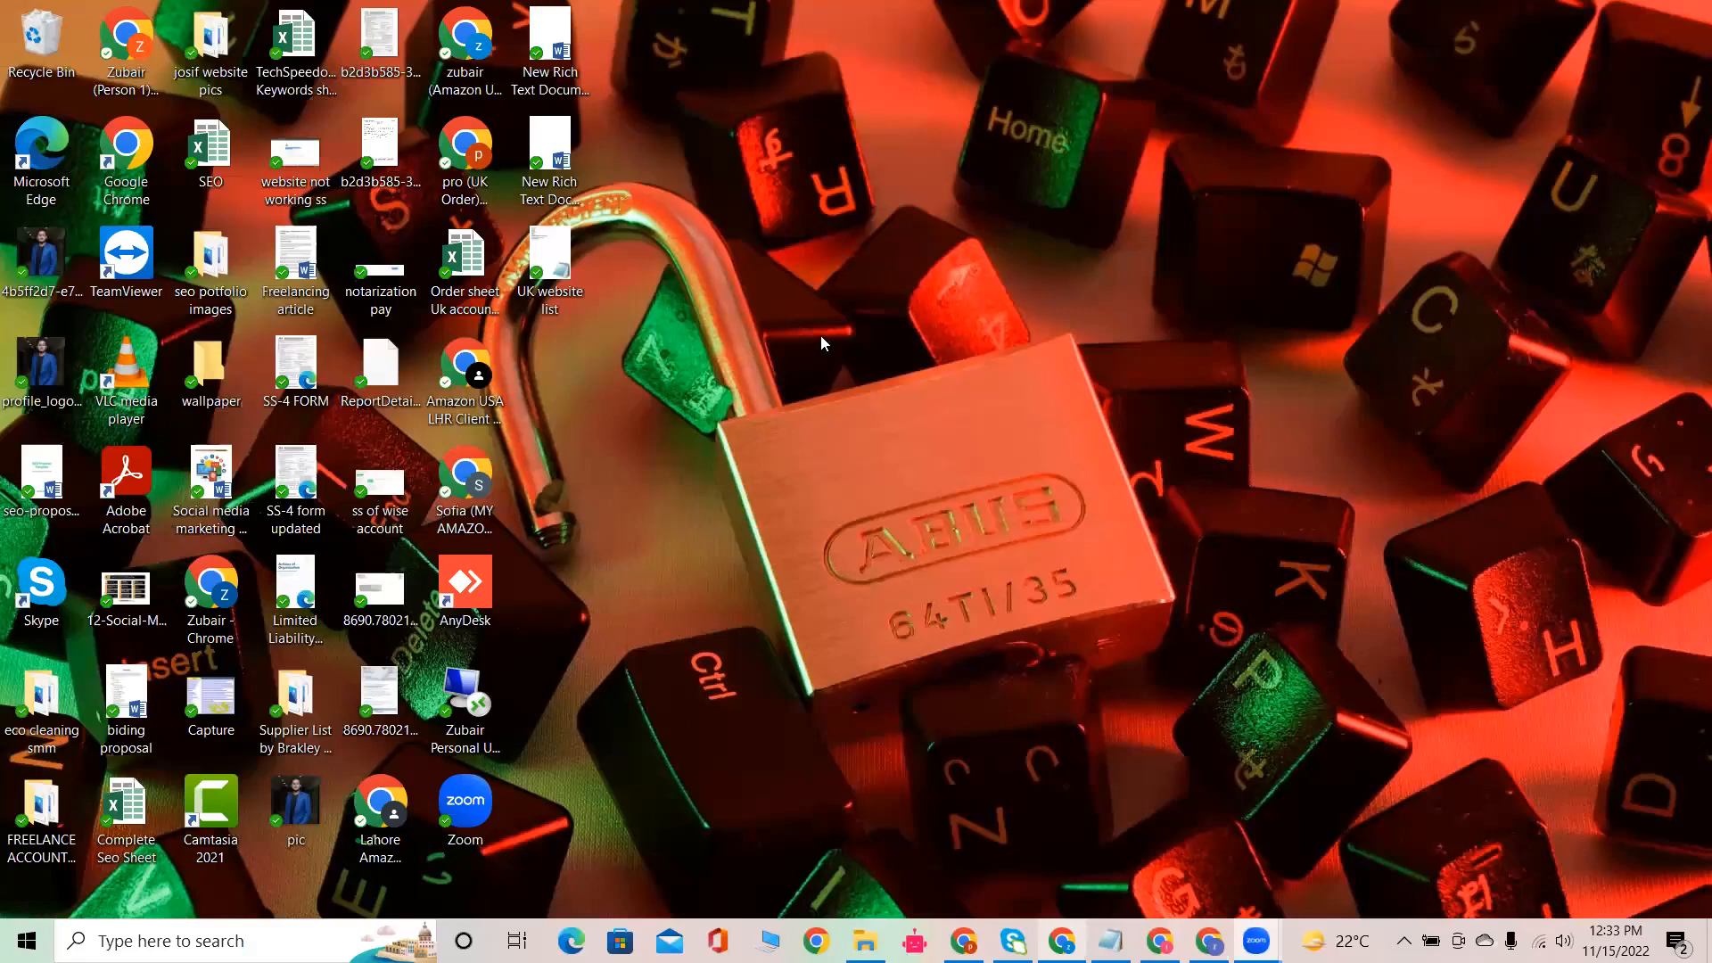
key("super+d")
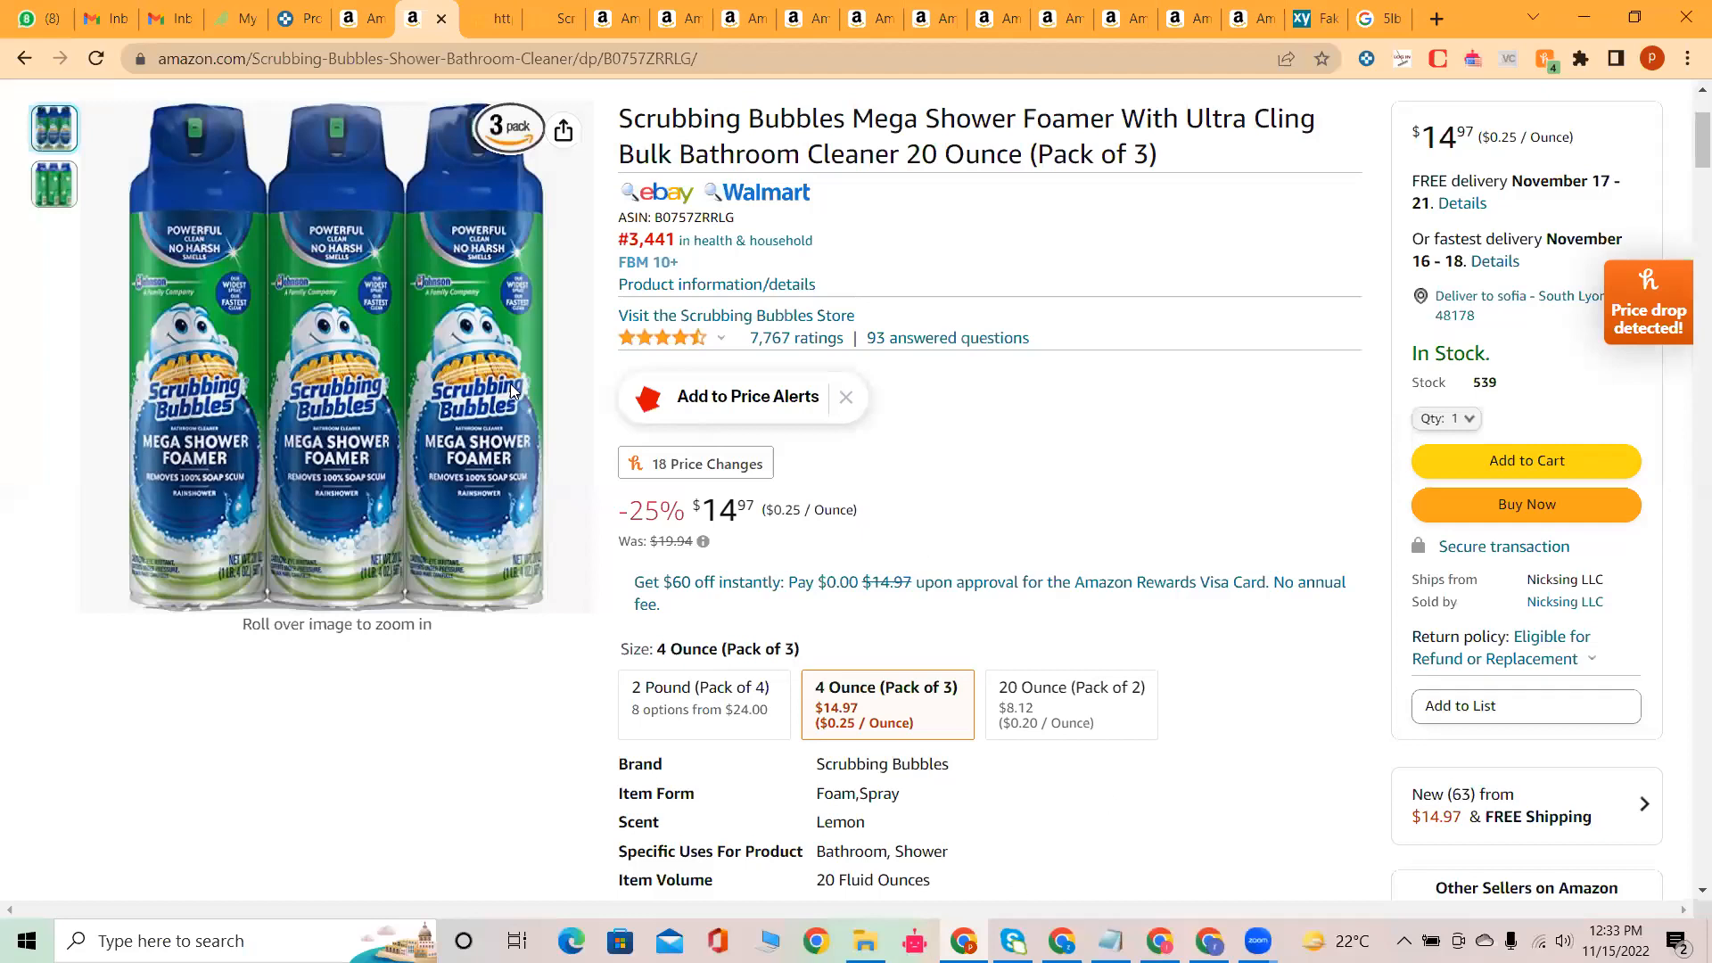
left_click_drag(746, 338, 843, 338)
key("ctrl+c")
right_click(821, 337)
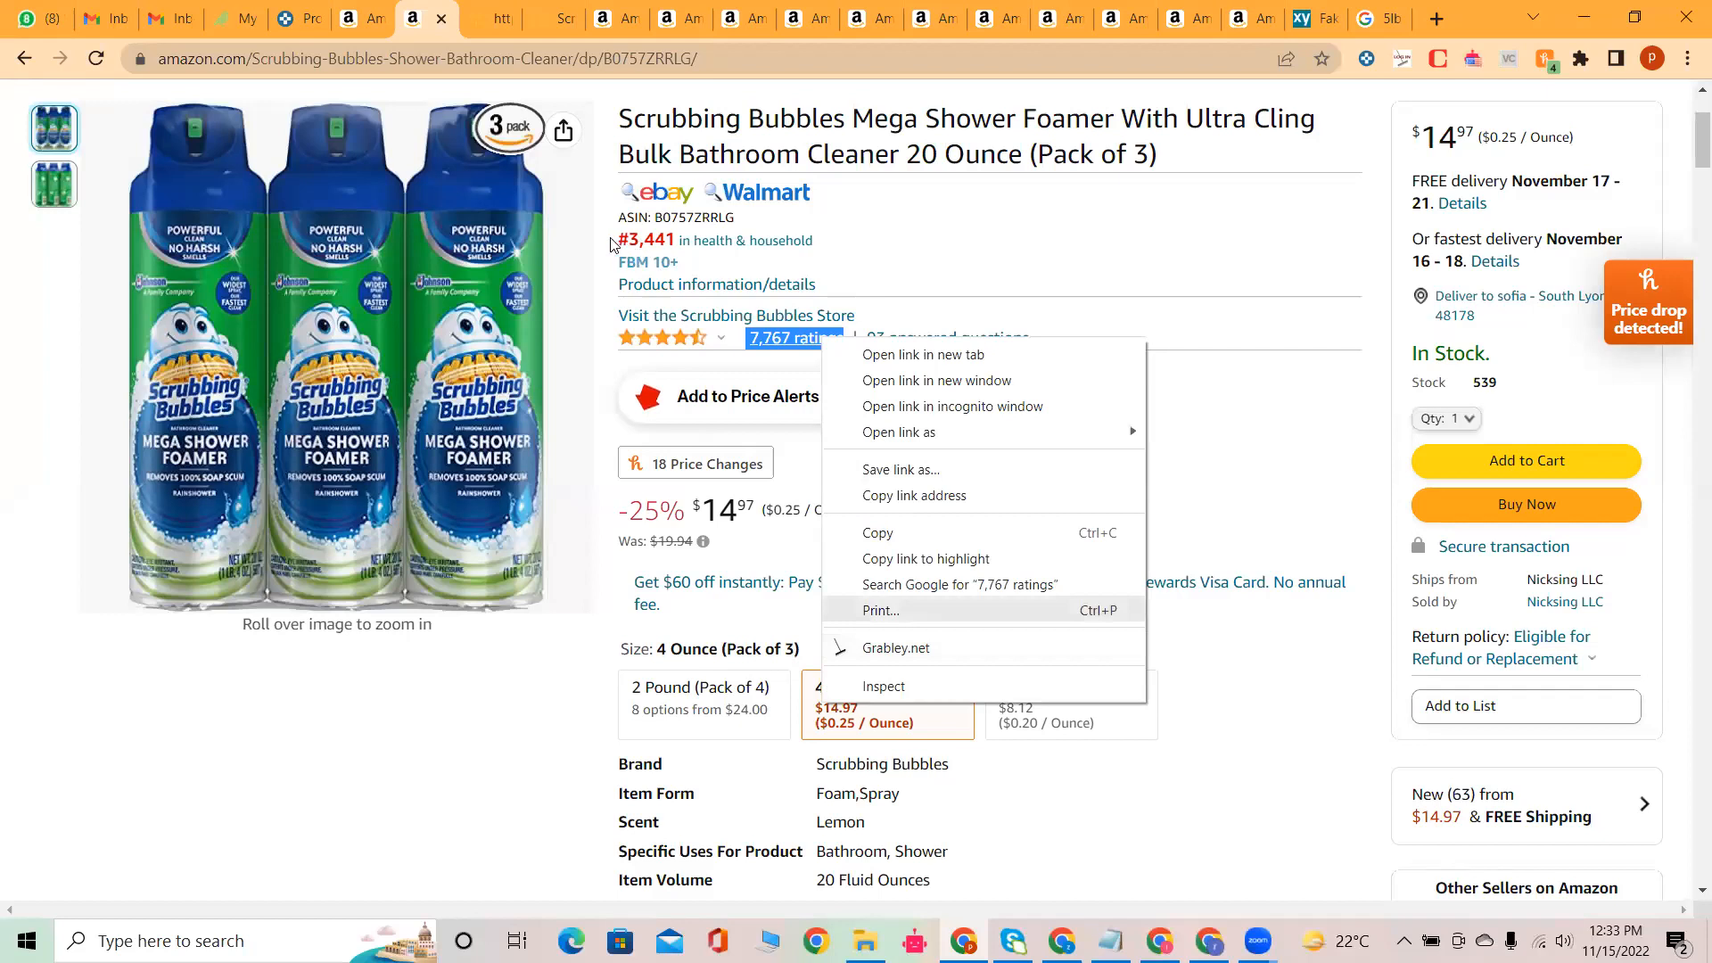
key("alt+Tab")
key("ctrl+v")
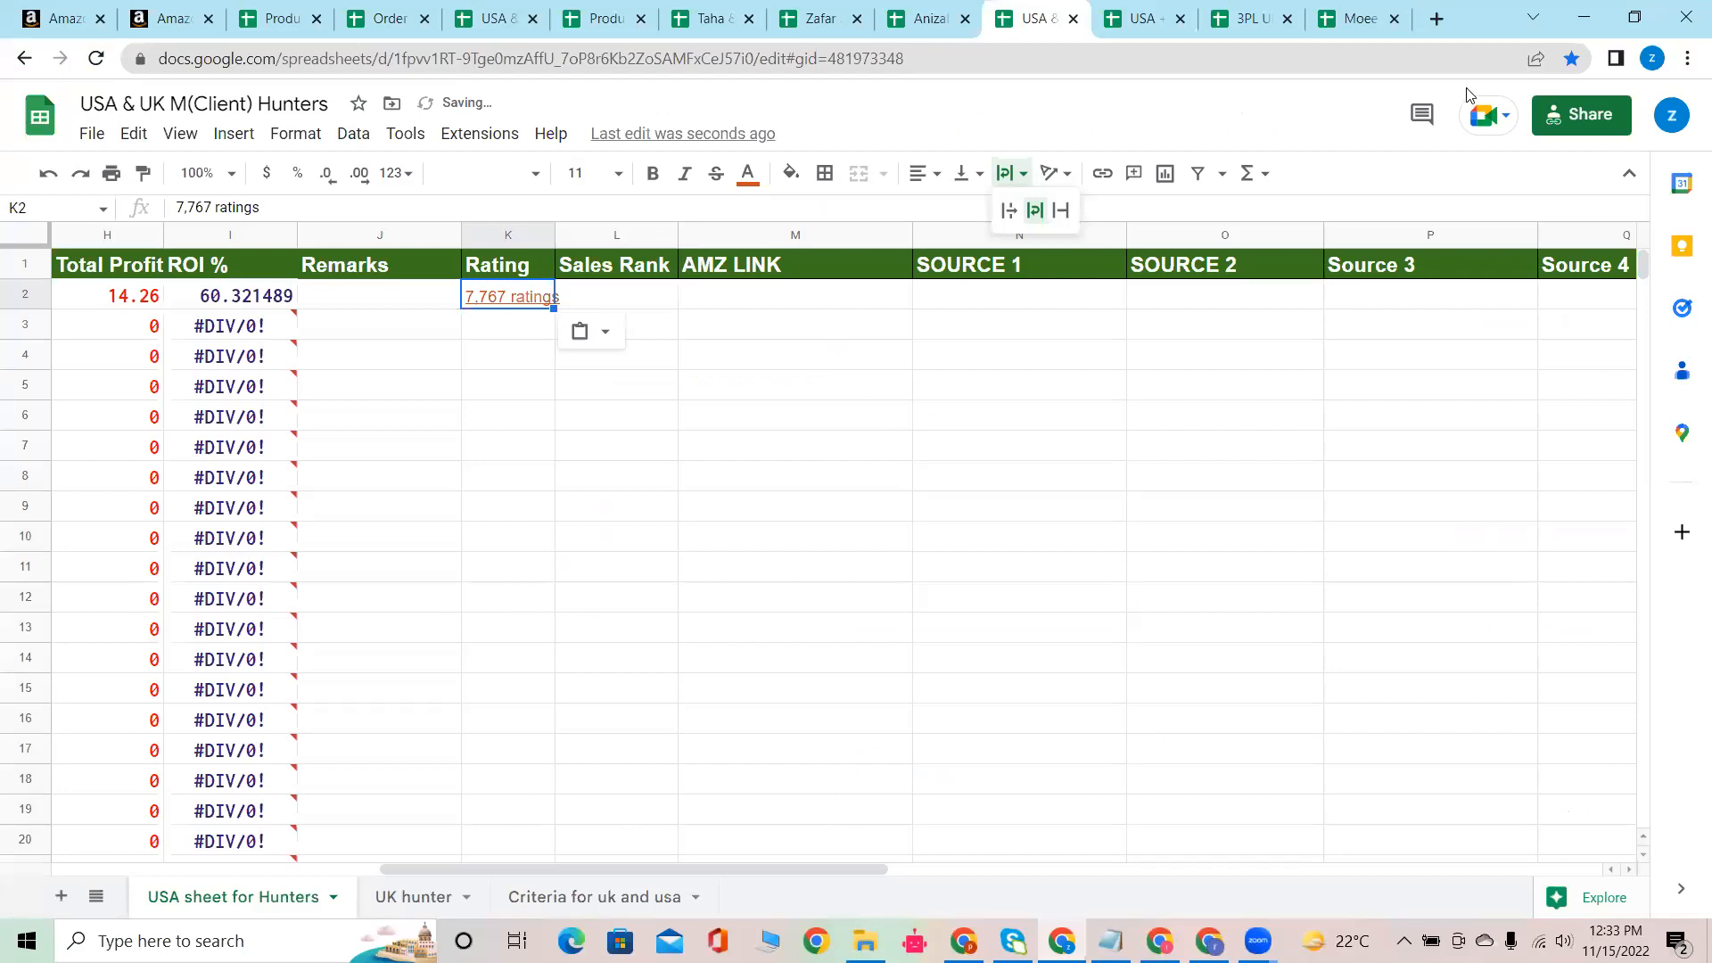
Step: Copy the best-seller rank #3,441 from the Amazon listing into the Sales Rank cell of row 2
key("alt+Tab")
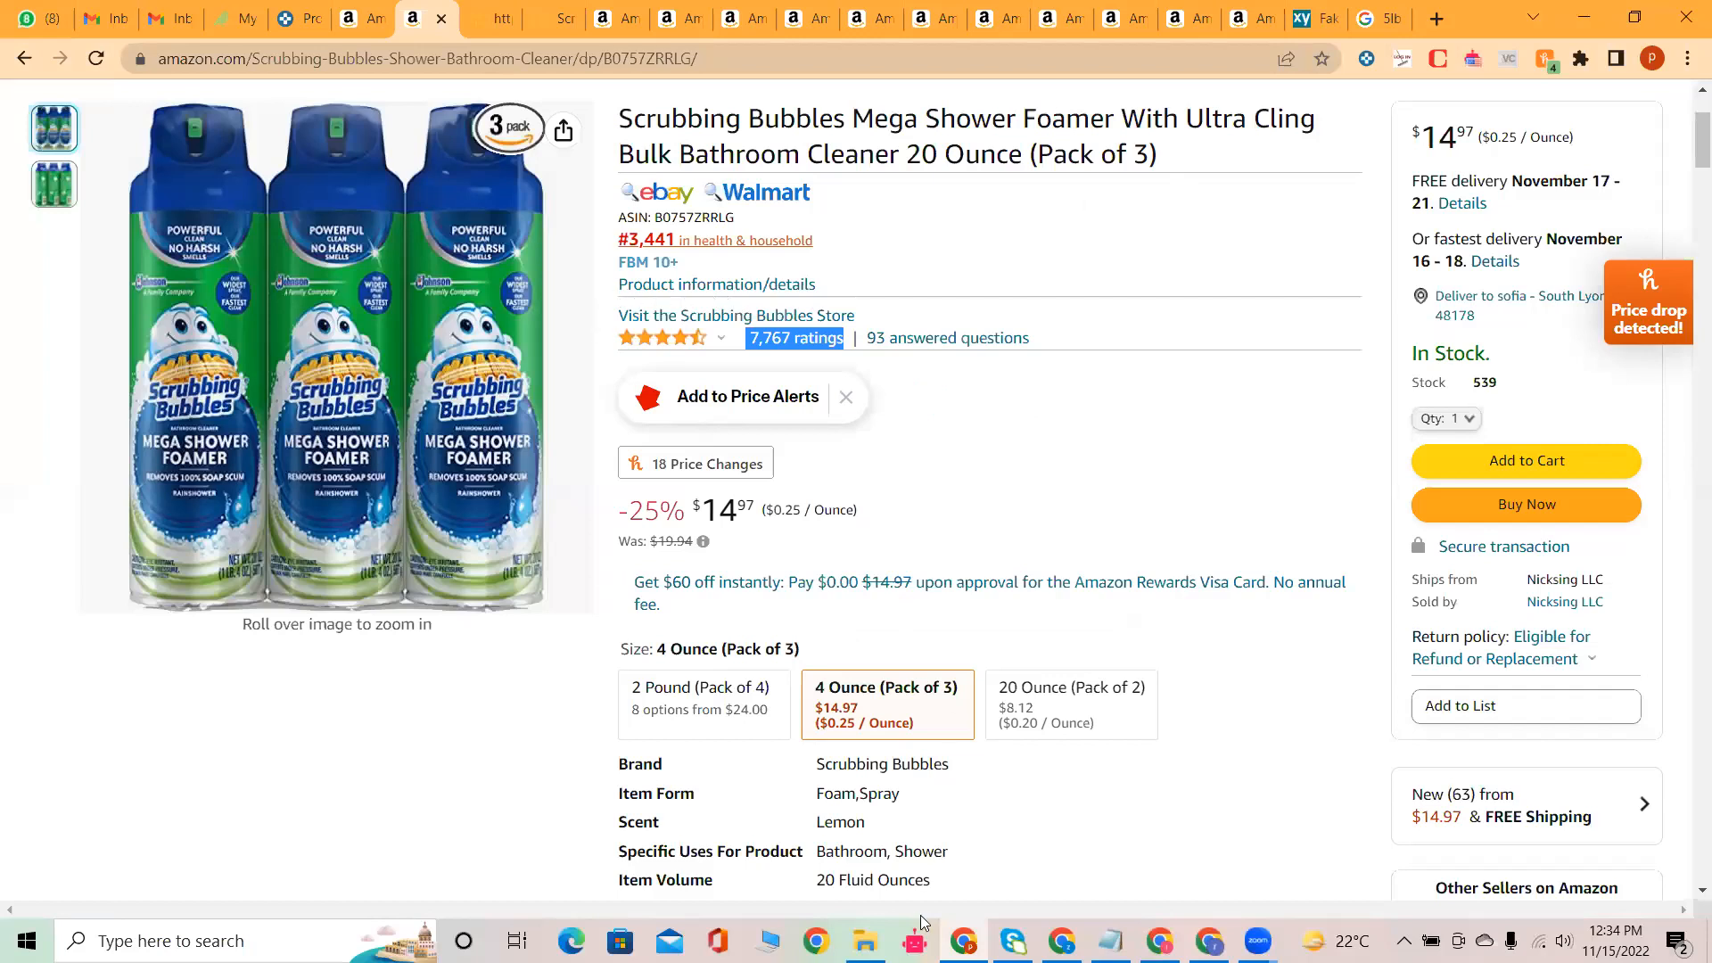
left_click_drag(617, 240, 676, 241)
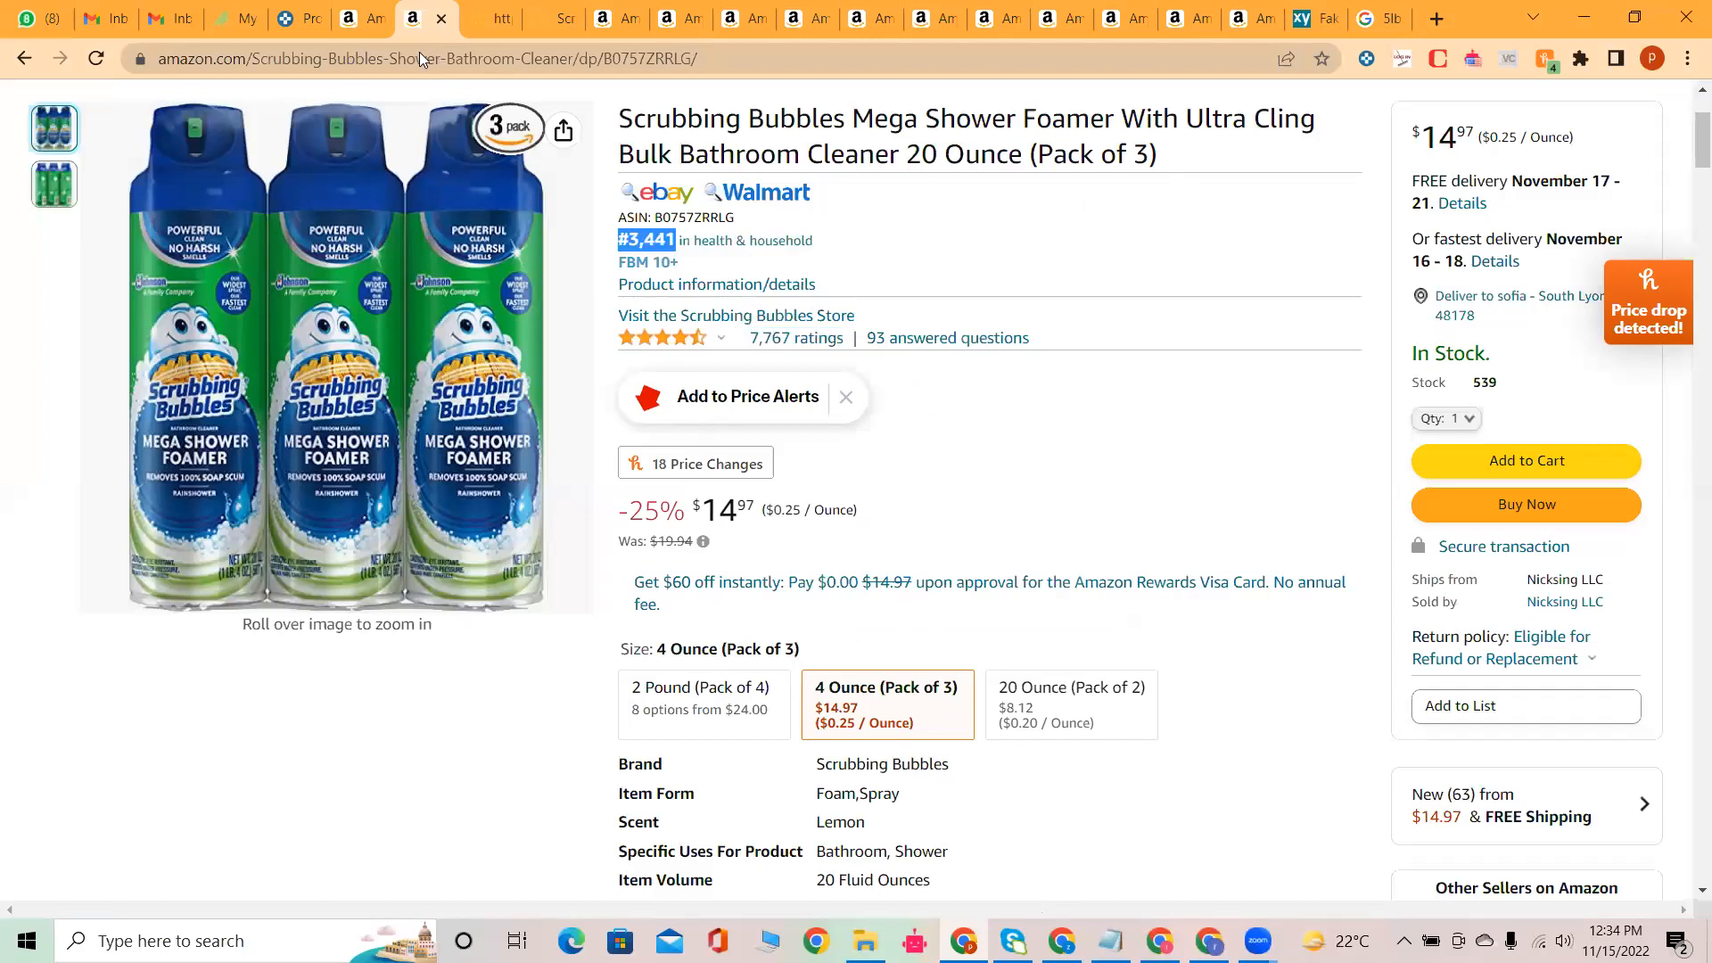
key("alt+Tab")
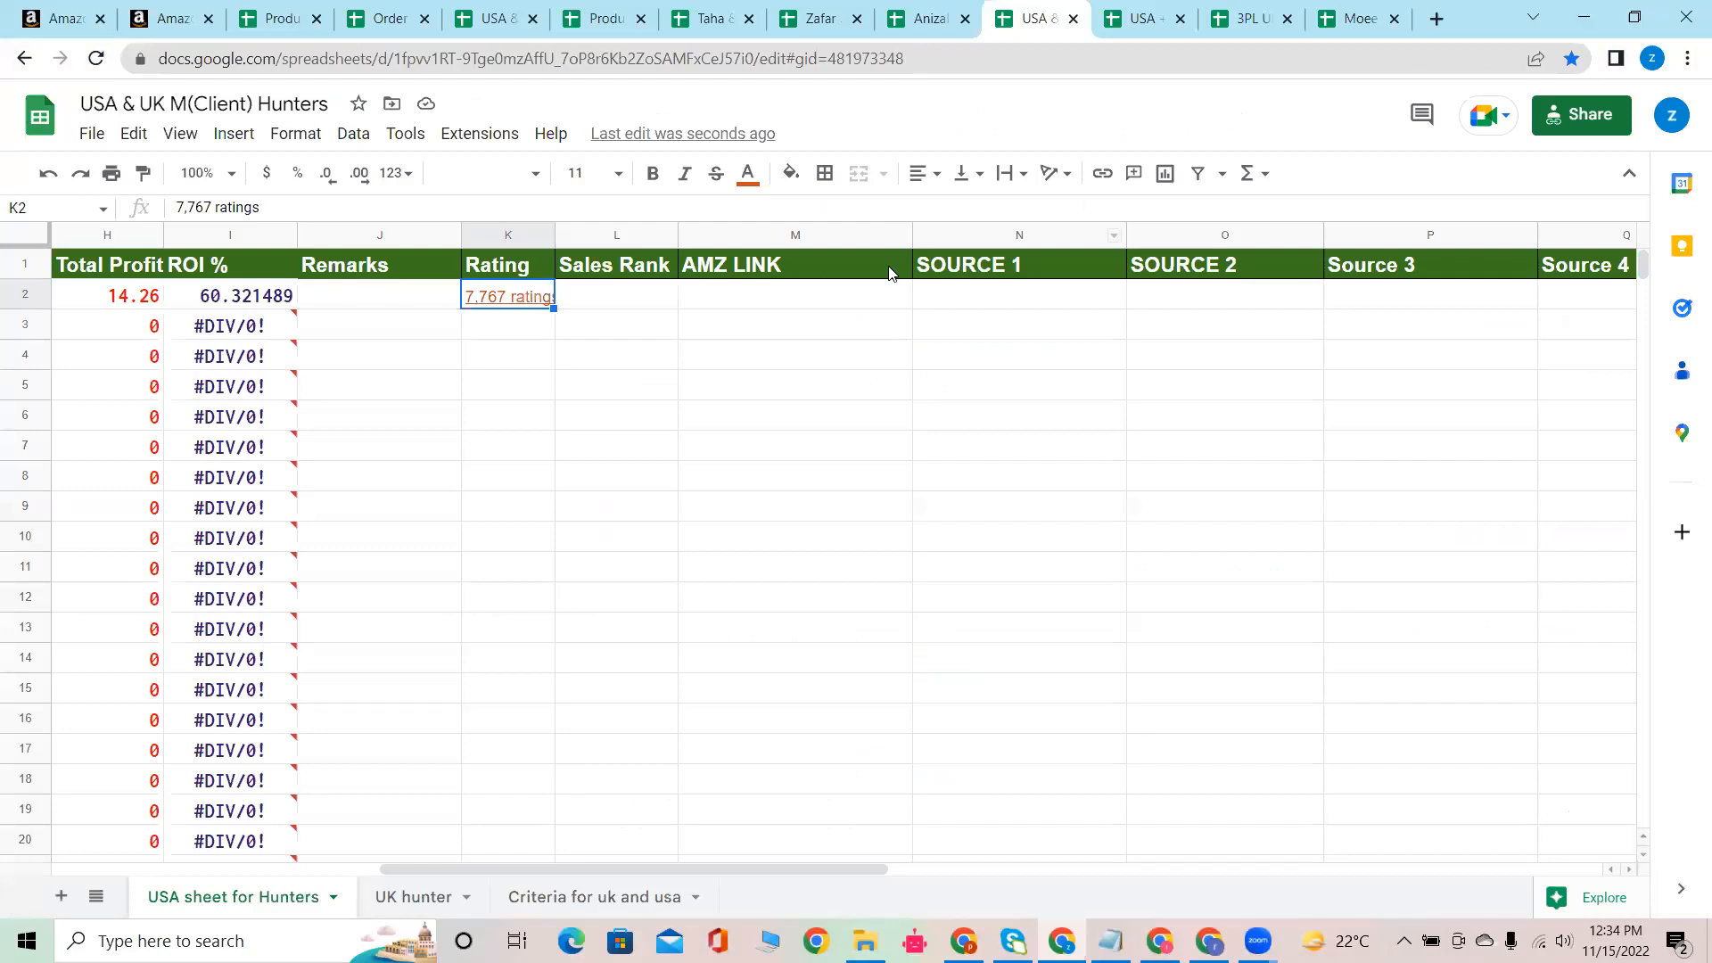
Step: Copy the Amazon listing's URL into the AMZ LINK cell of row 2
key("alt+Tab")
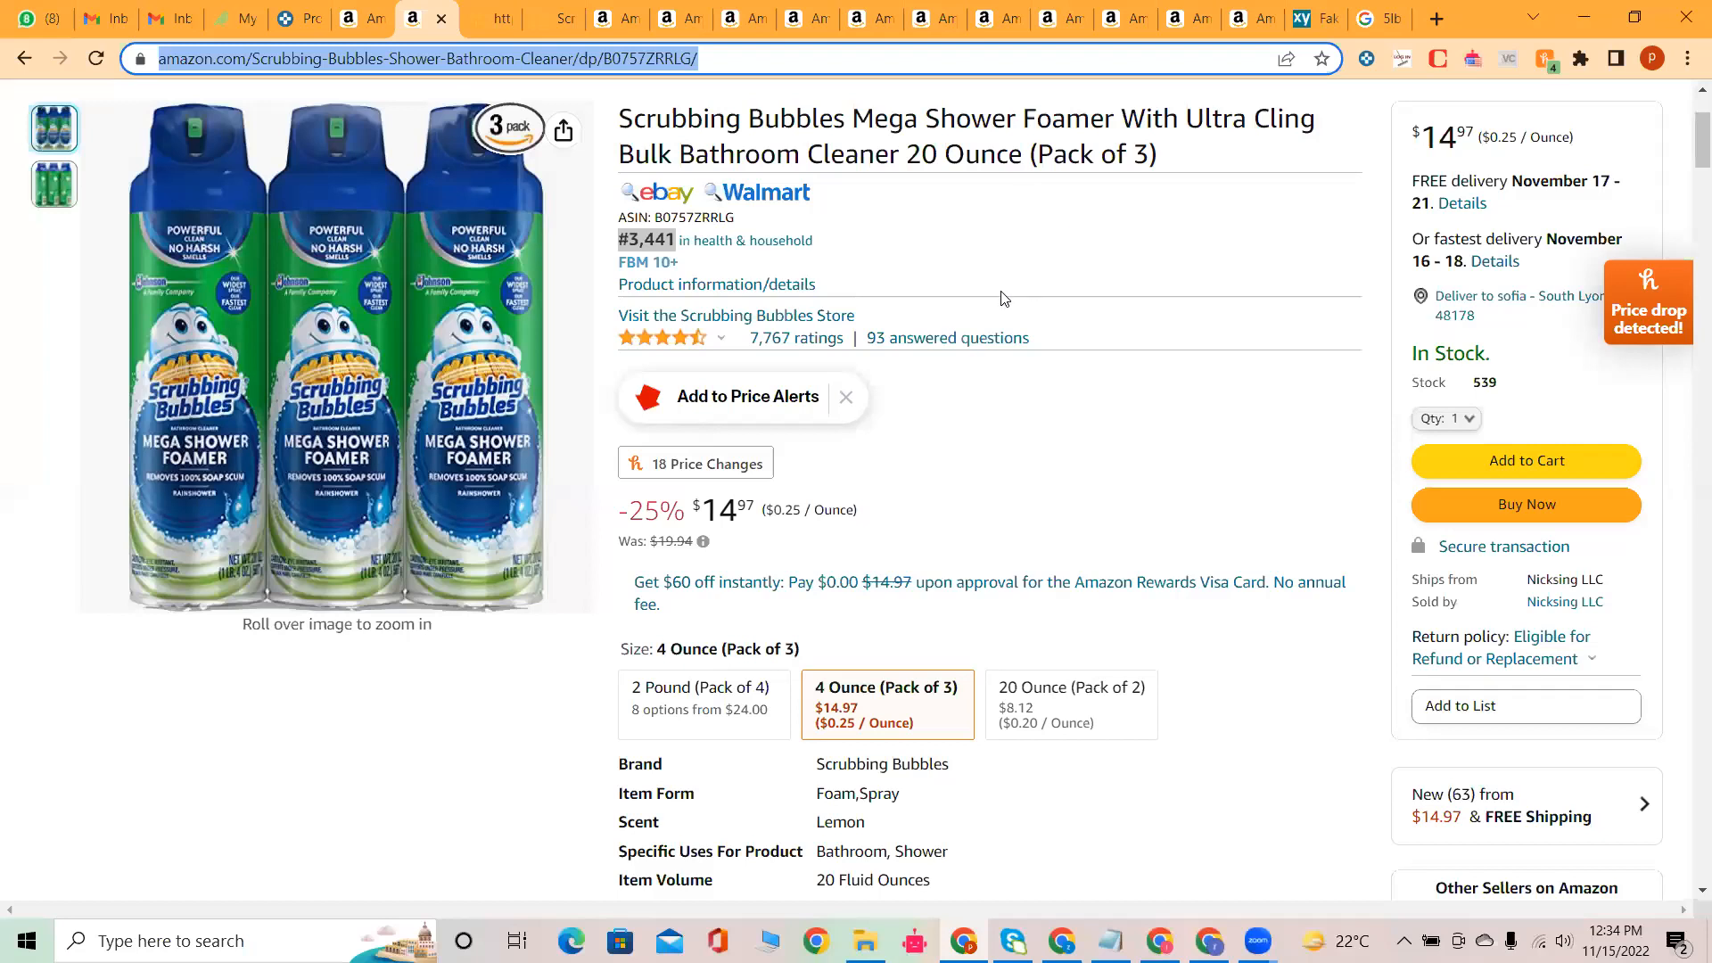
key("ctrl+c")
key("alt+Tab")
key("ctrl+v")
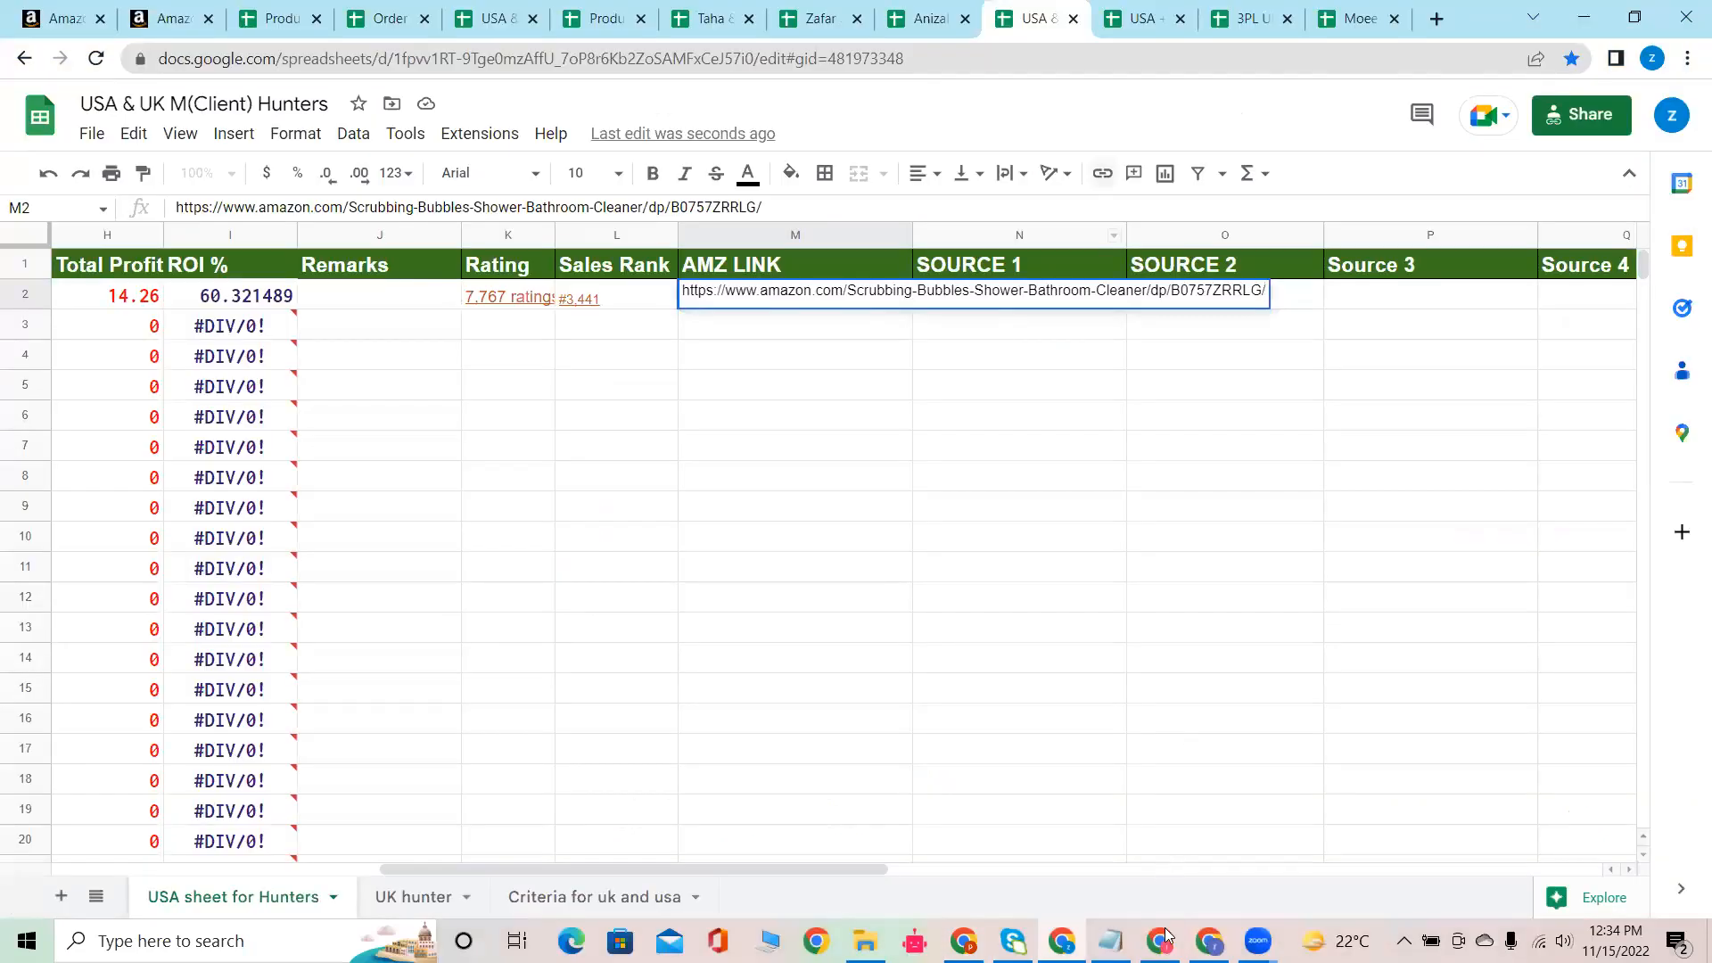
key("Tab")
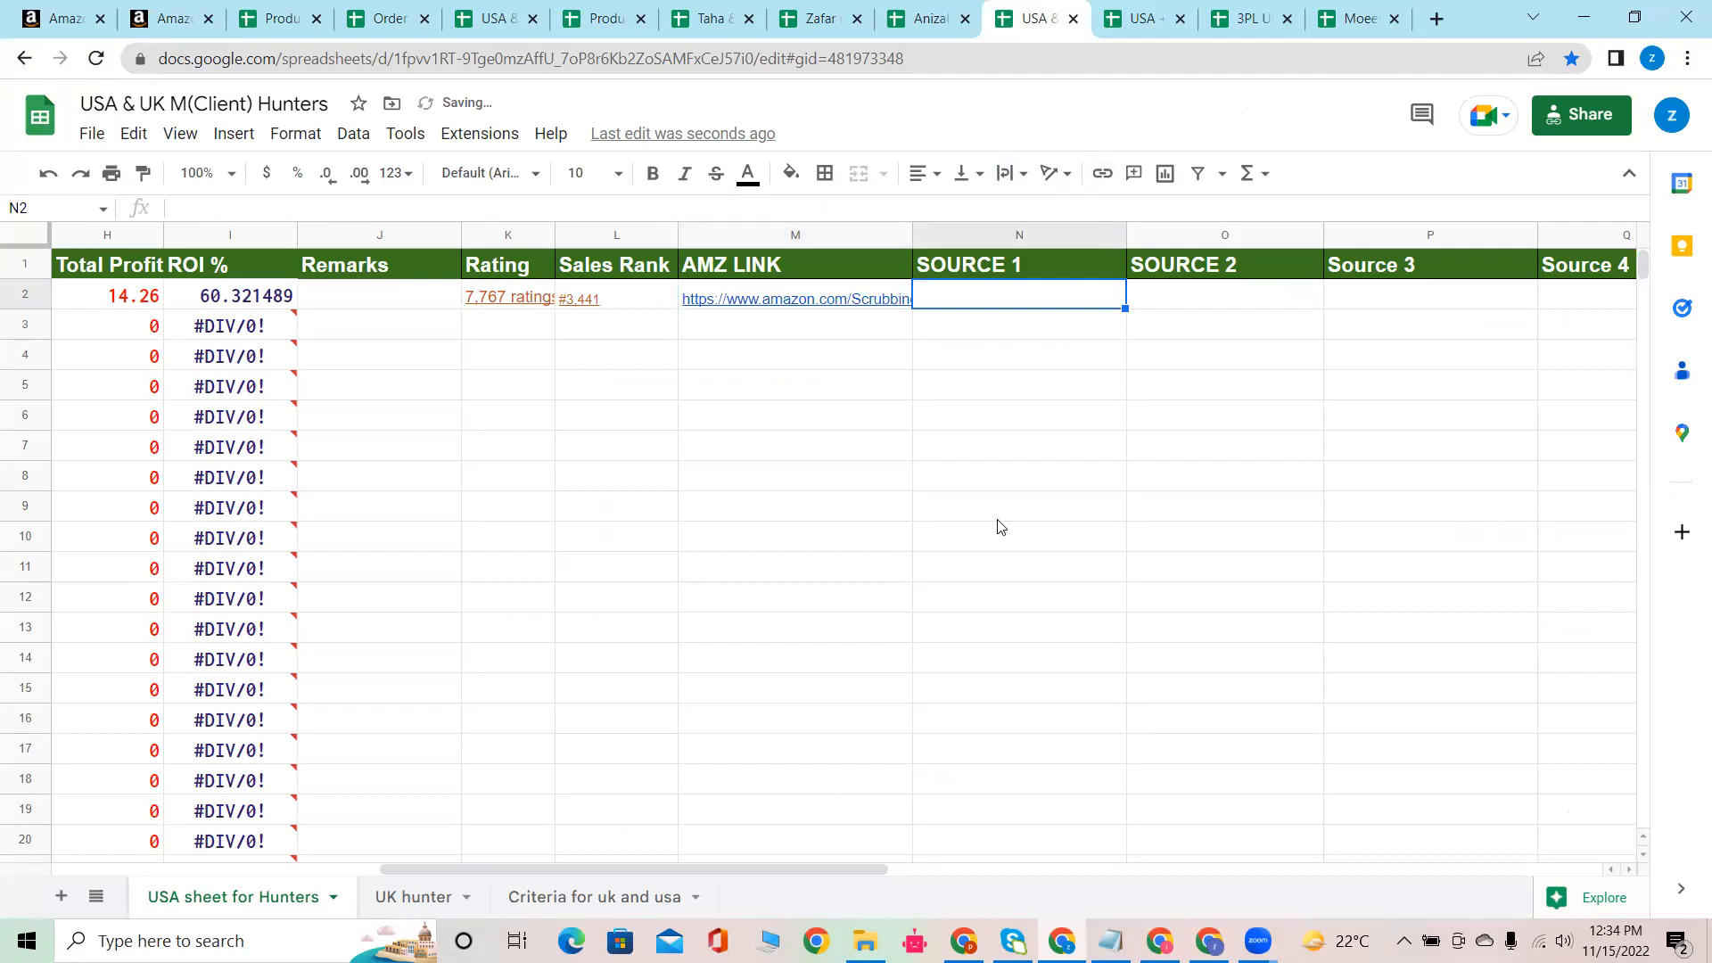
Step: Open the shower foamer's Walmart product page from the cart and paste its URL into SOURCE 1 of row 2
key("super+d")
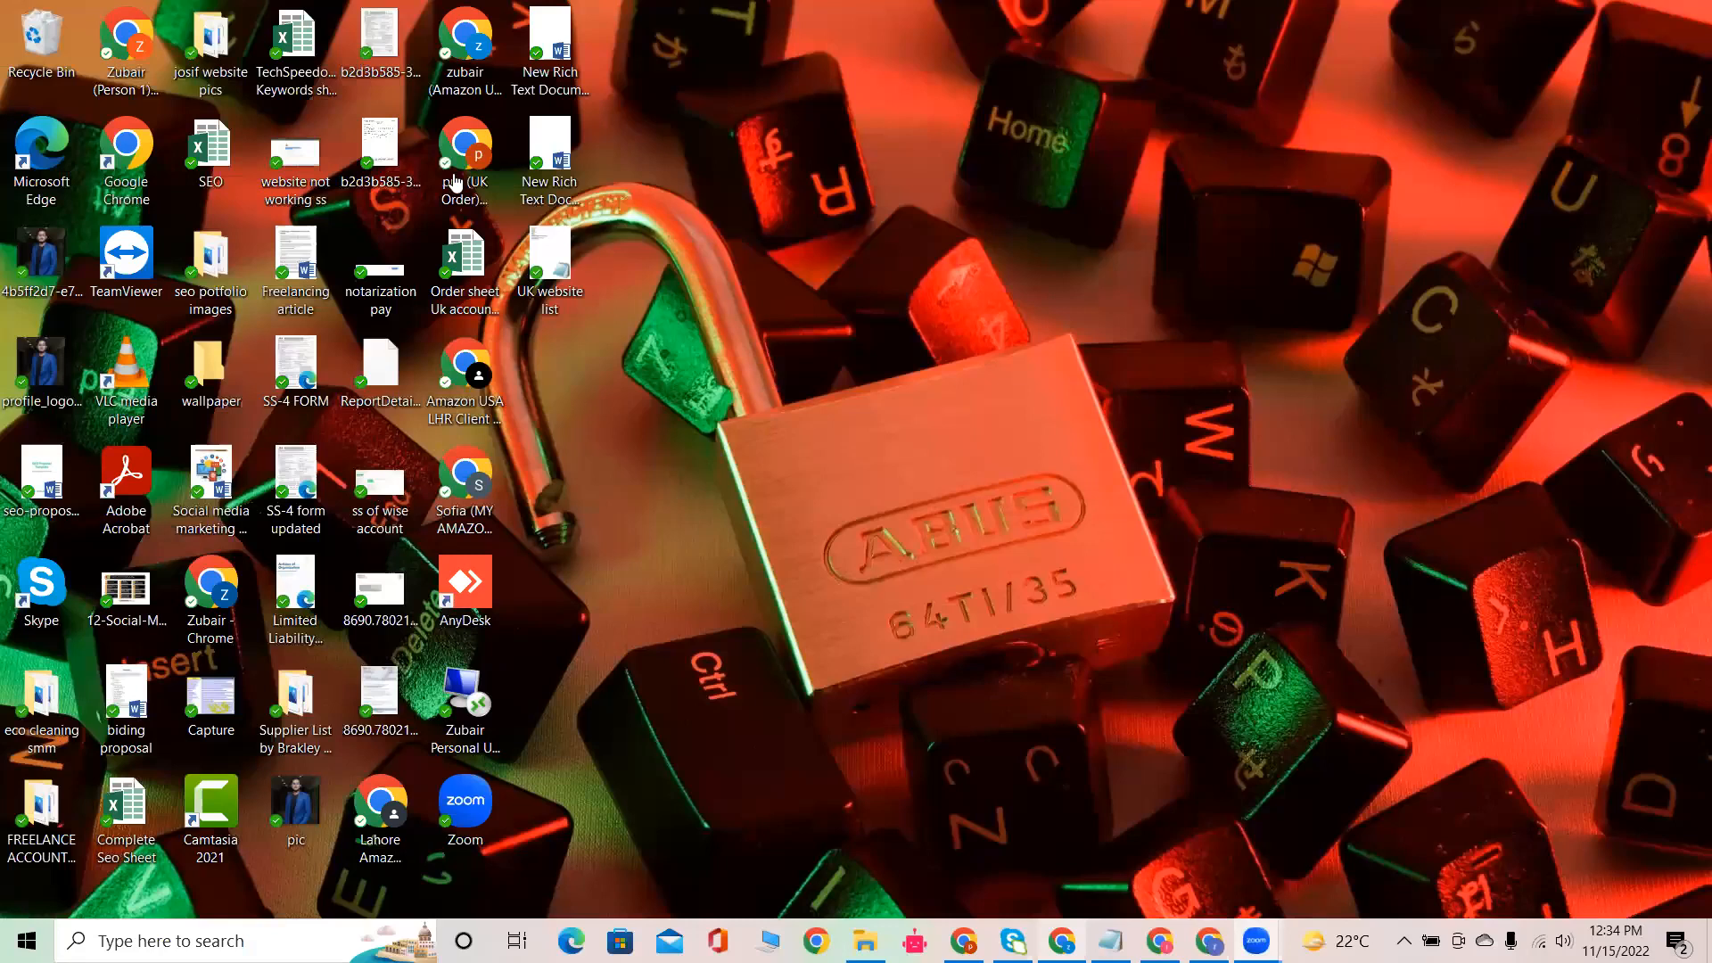
key("alt+Tab")
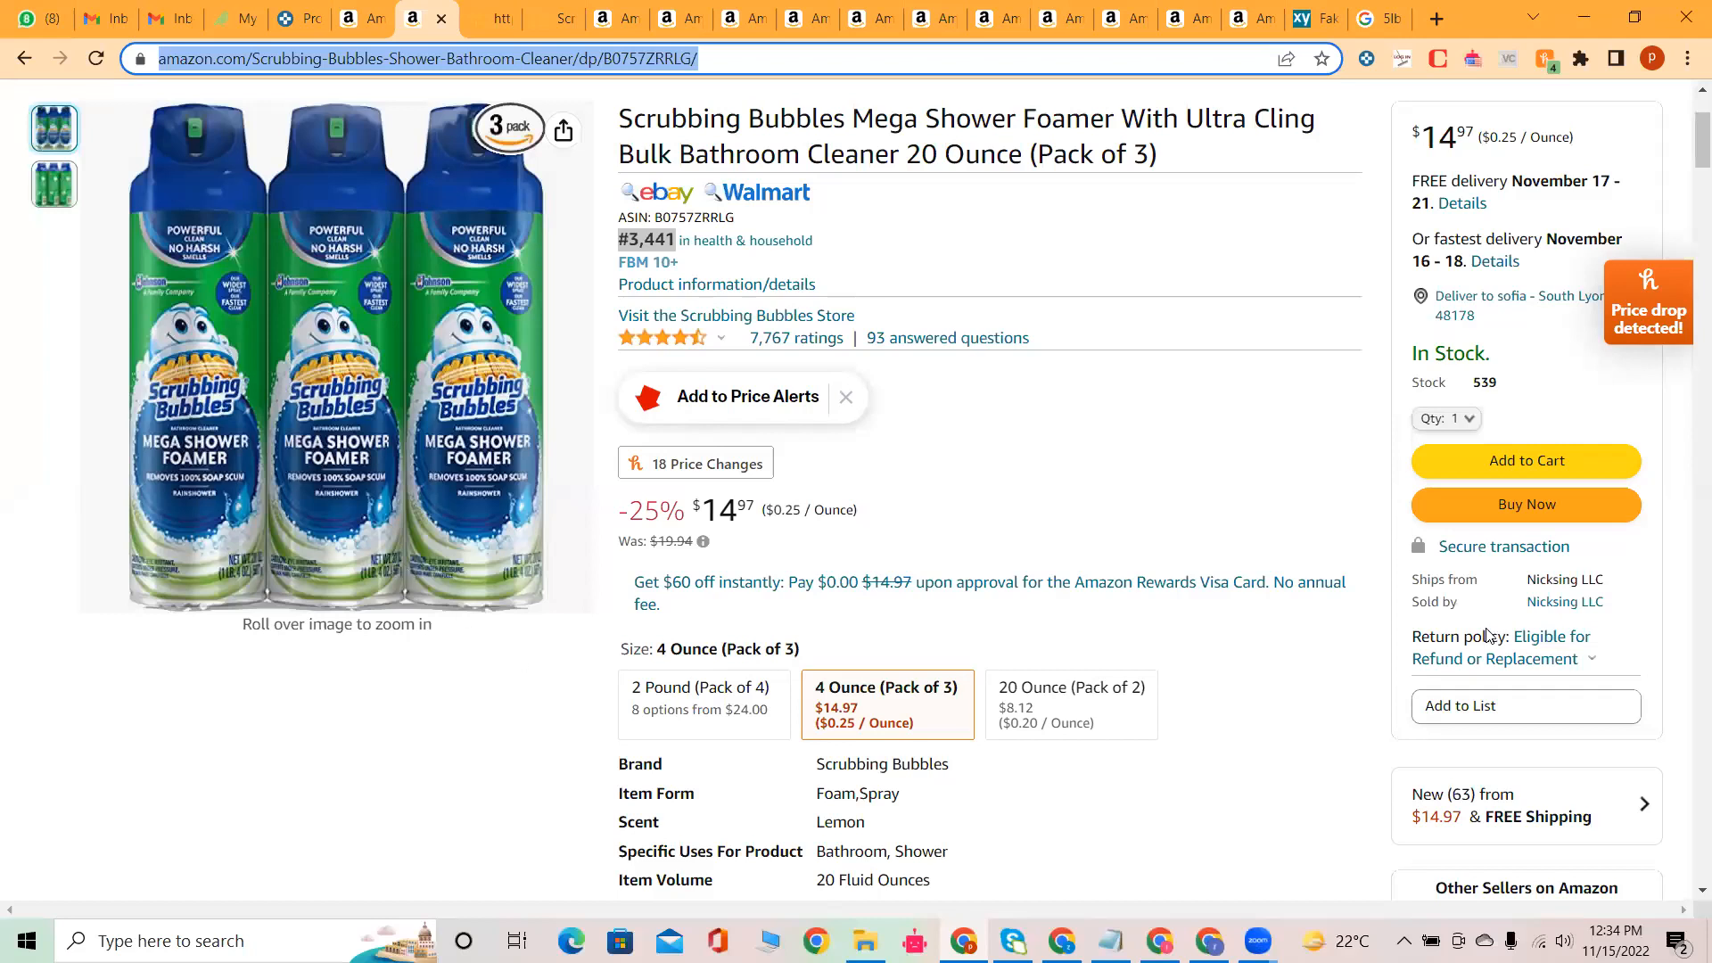
key("ctrl+Tab")
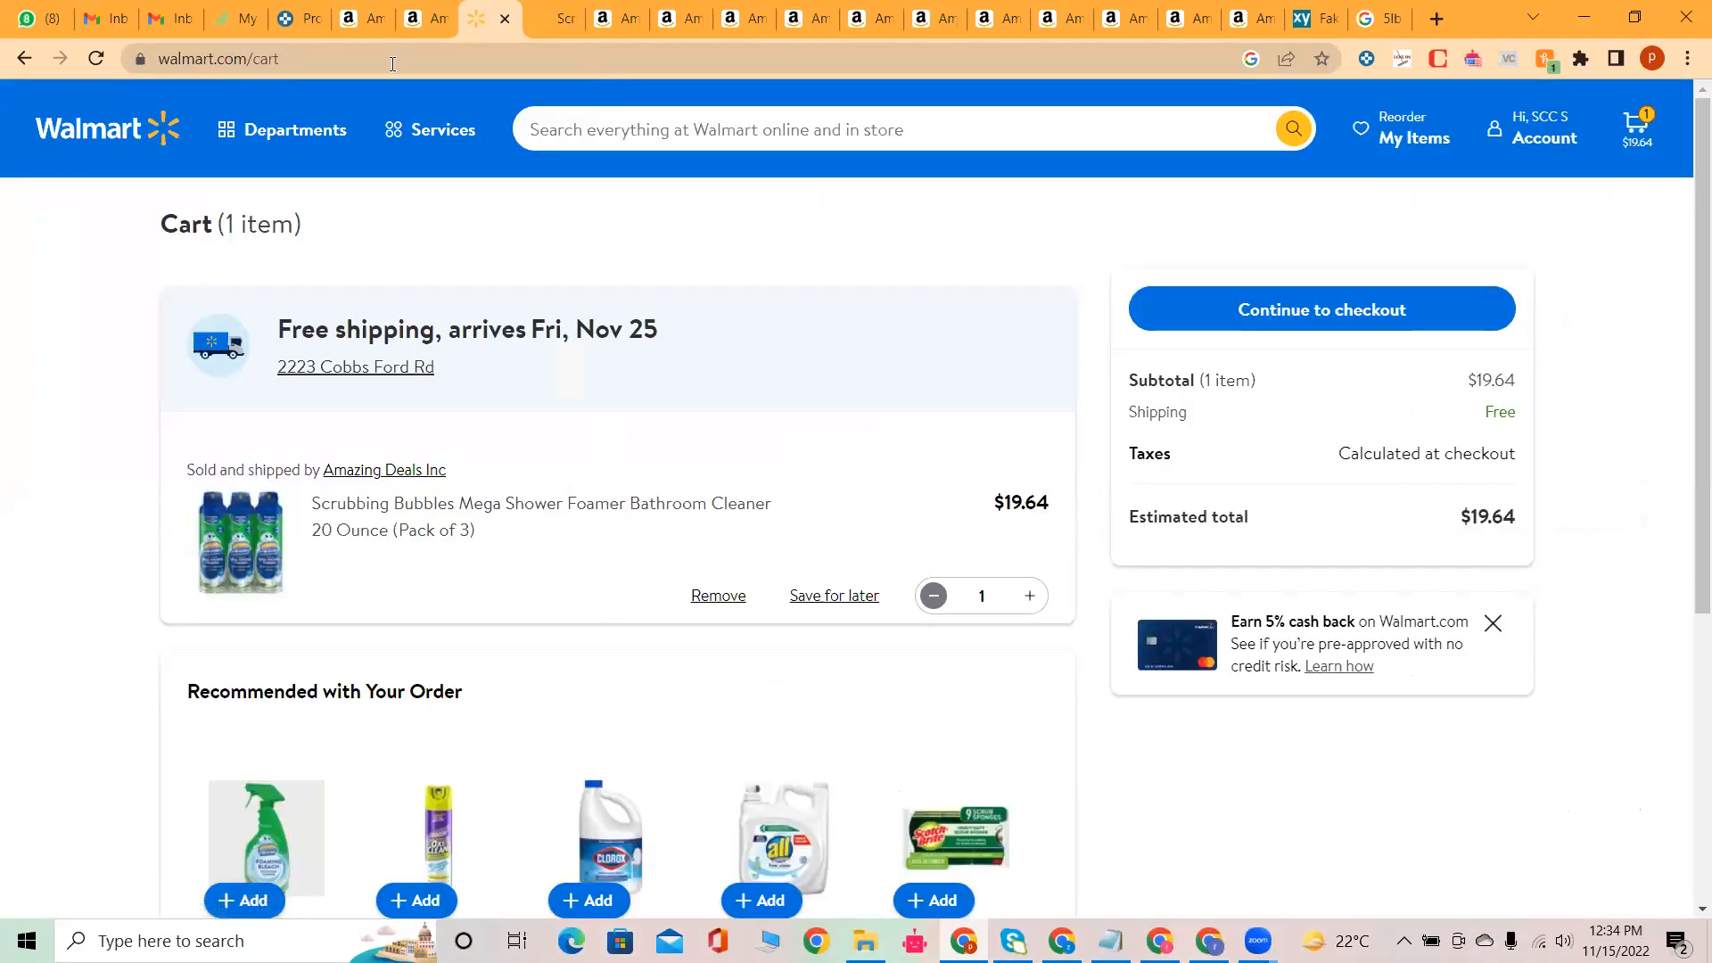
left_click(304, 61)
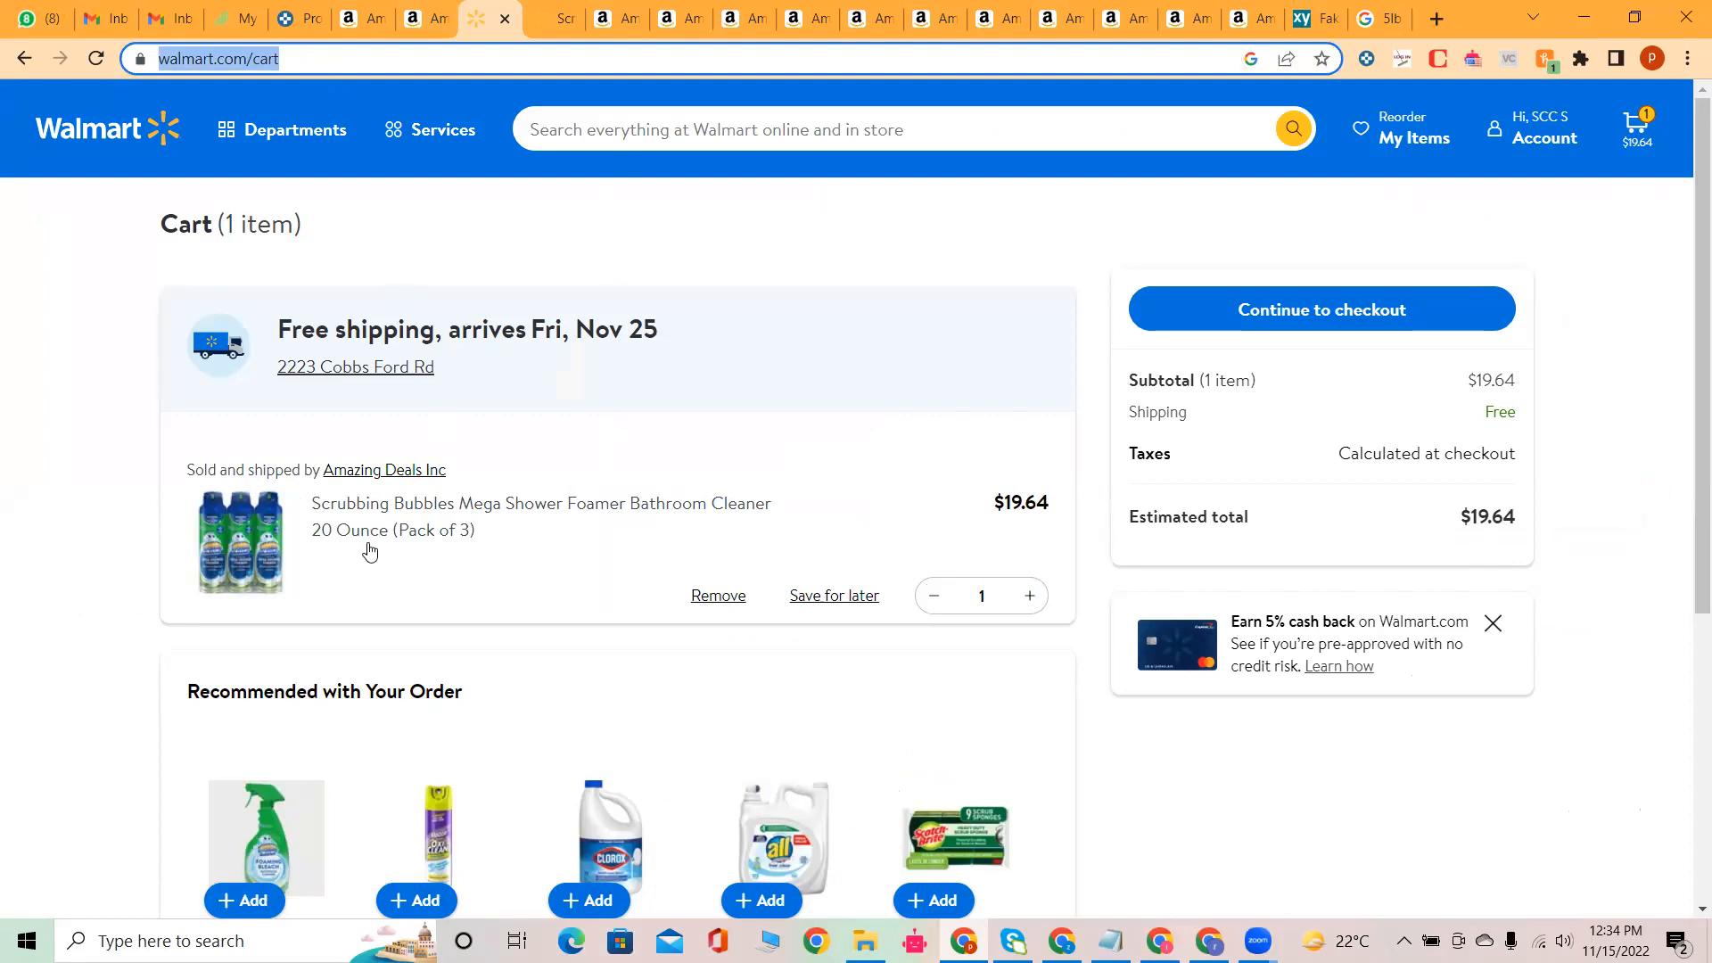
left_click(371, 517)
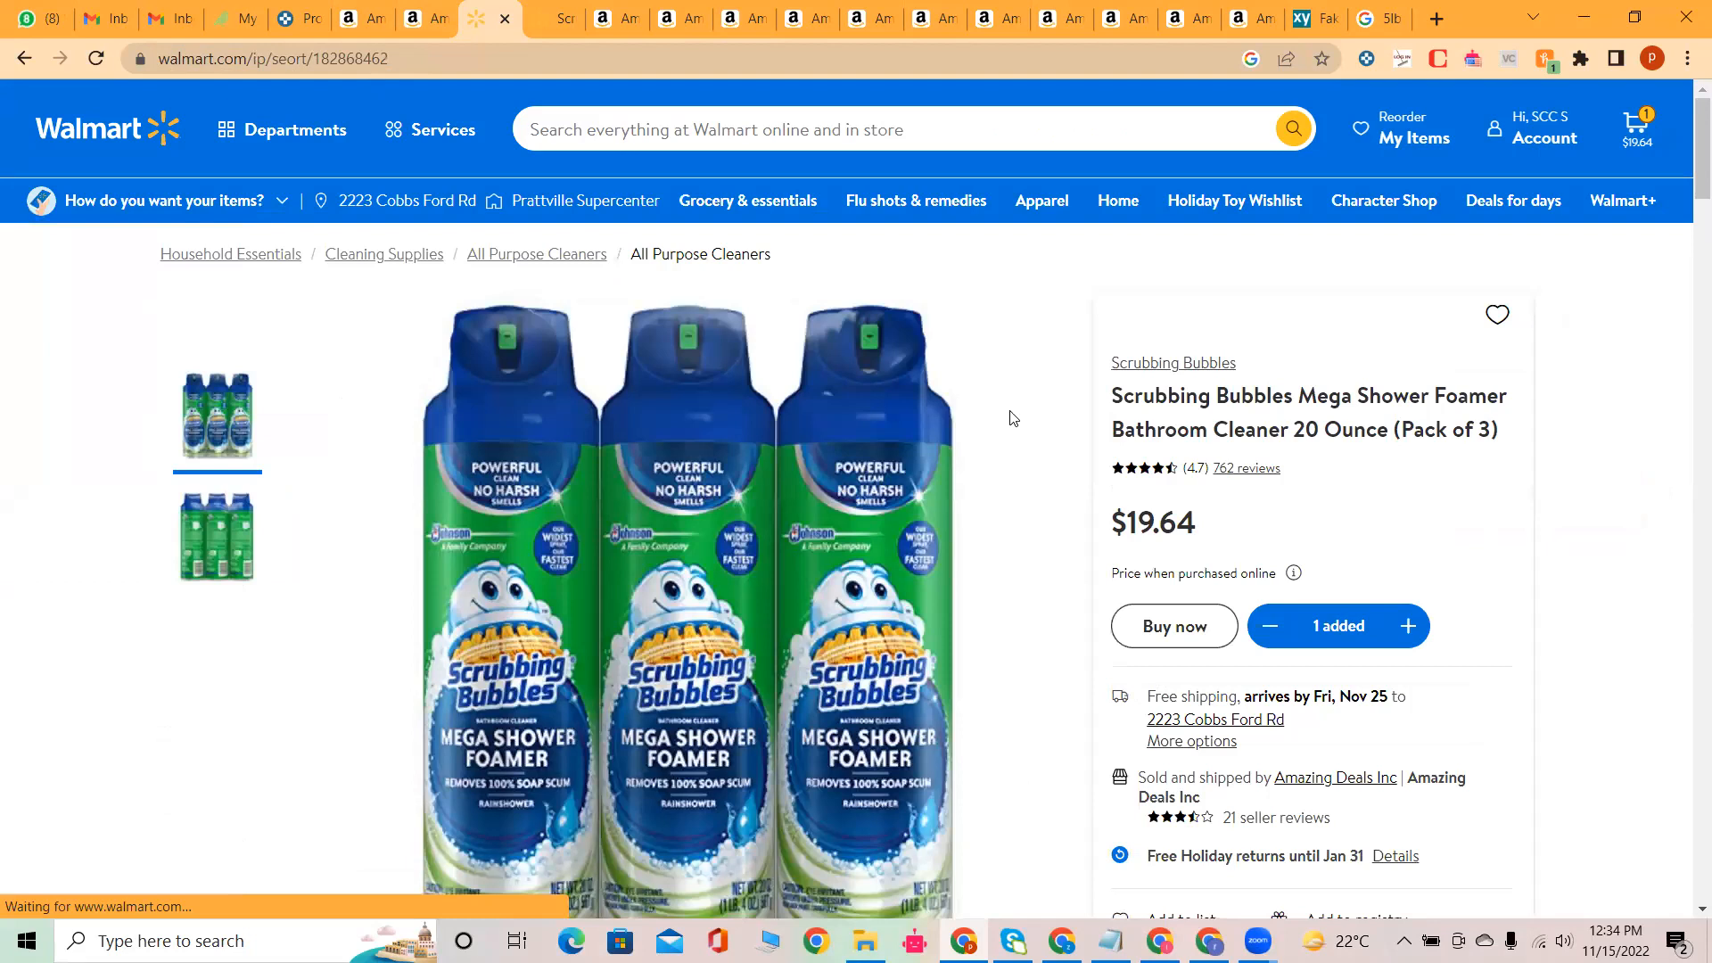
key("ctrl+l")
key("ctrl+c")
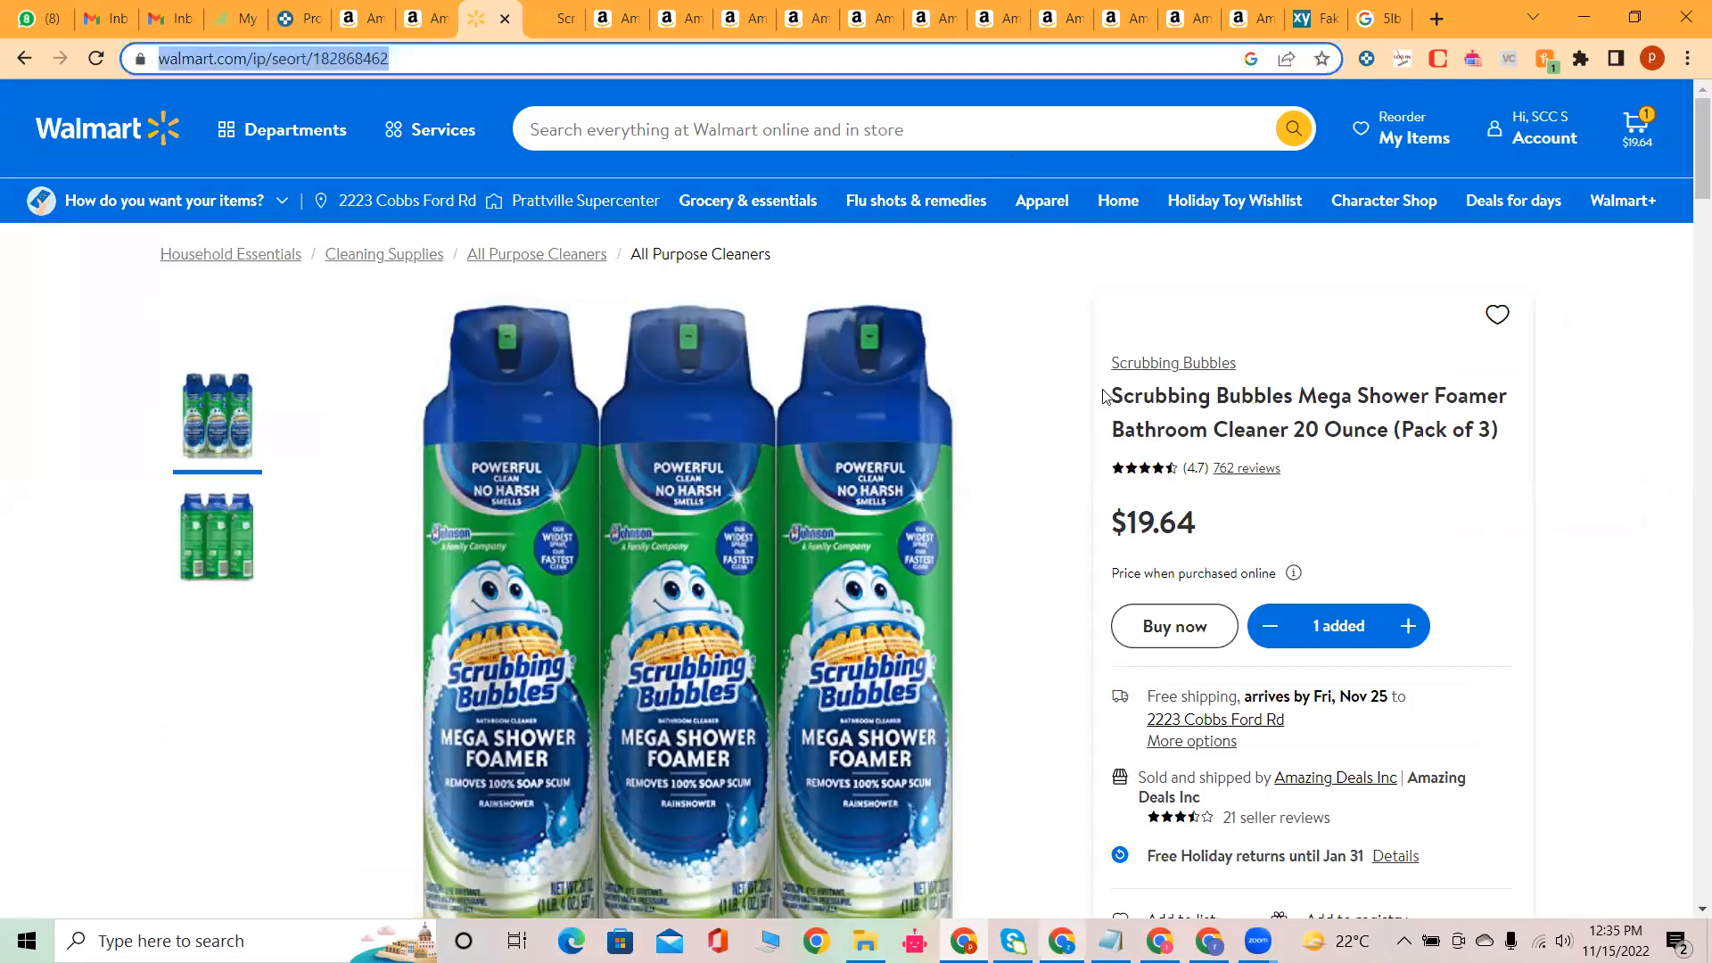
key("alt+Tab")
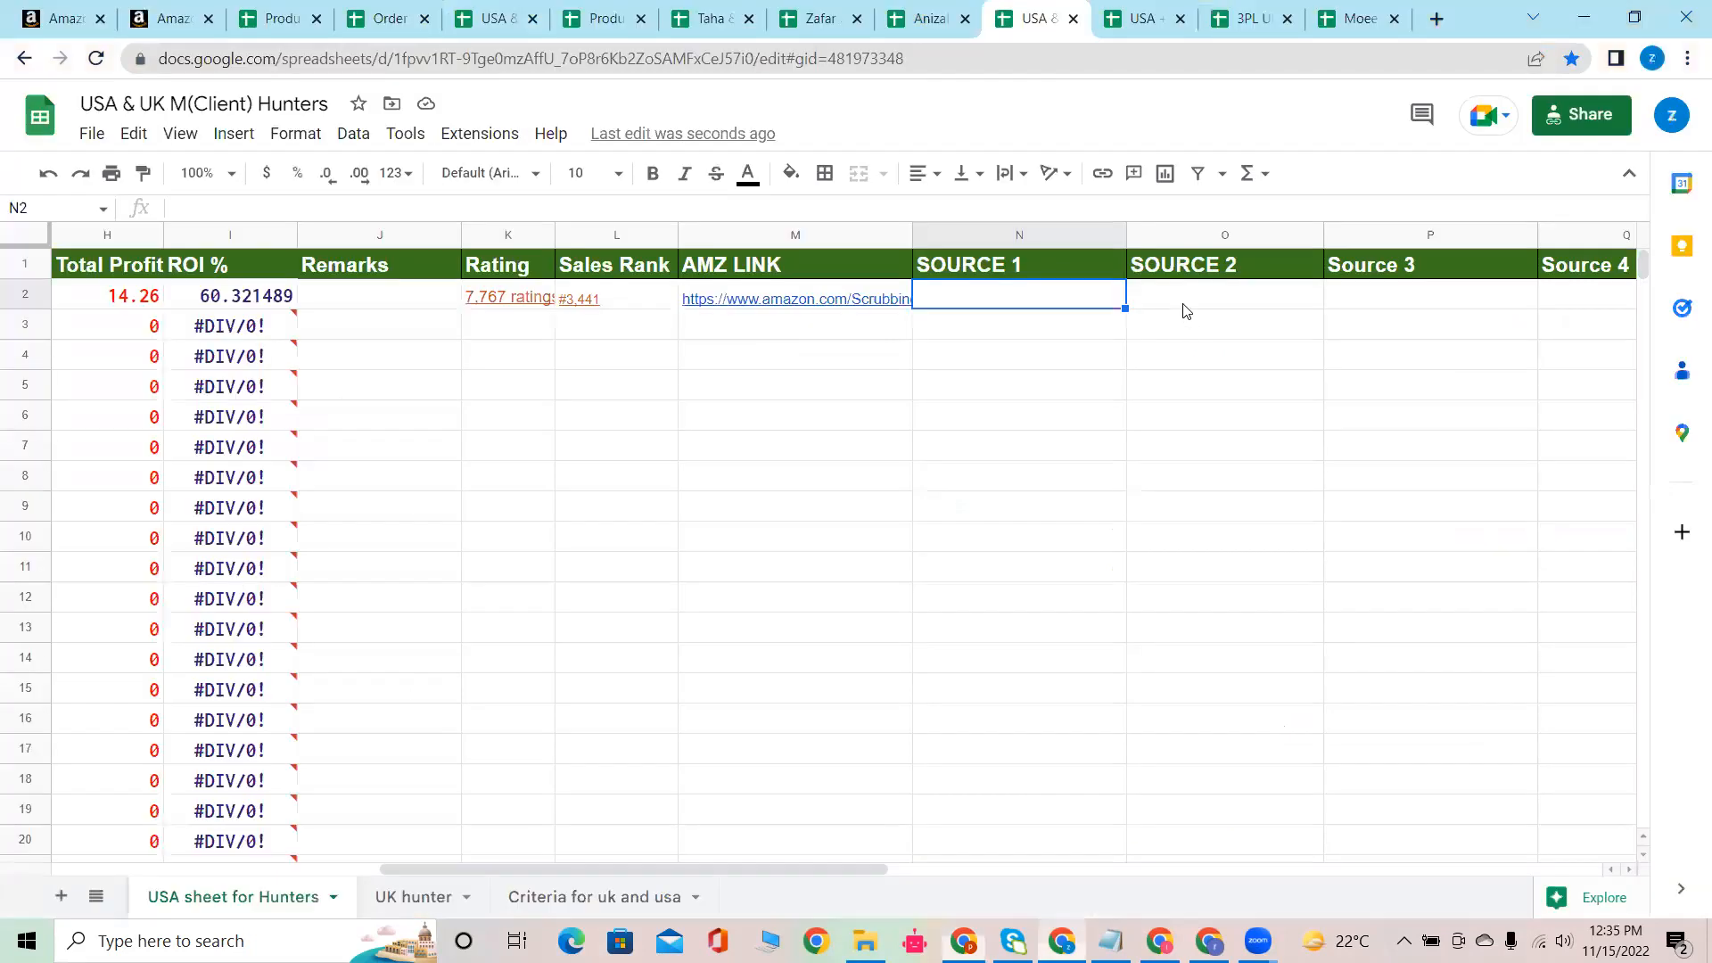
key("ctrl+v")
Step: Look over the SOURCE 2, Source 3 and Source 4 cells of row 2
left_click(1183, 303)
left_click(1364, 289)
left_click(1548, 305)
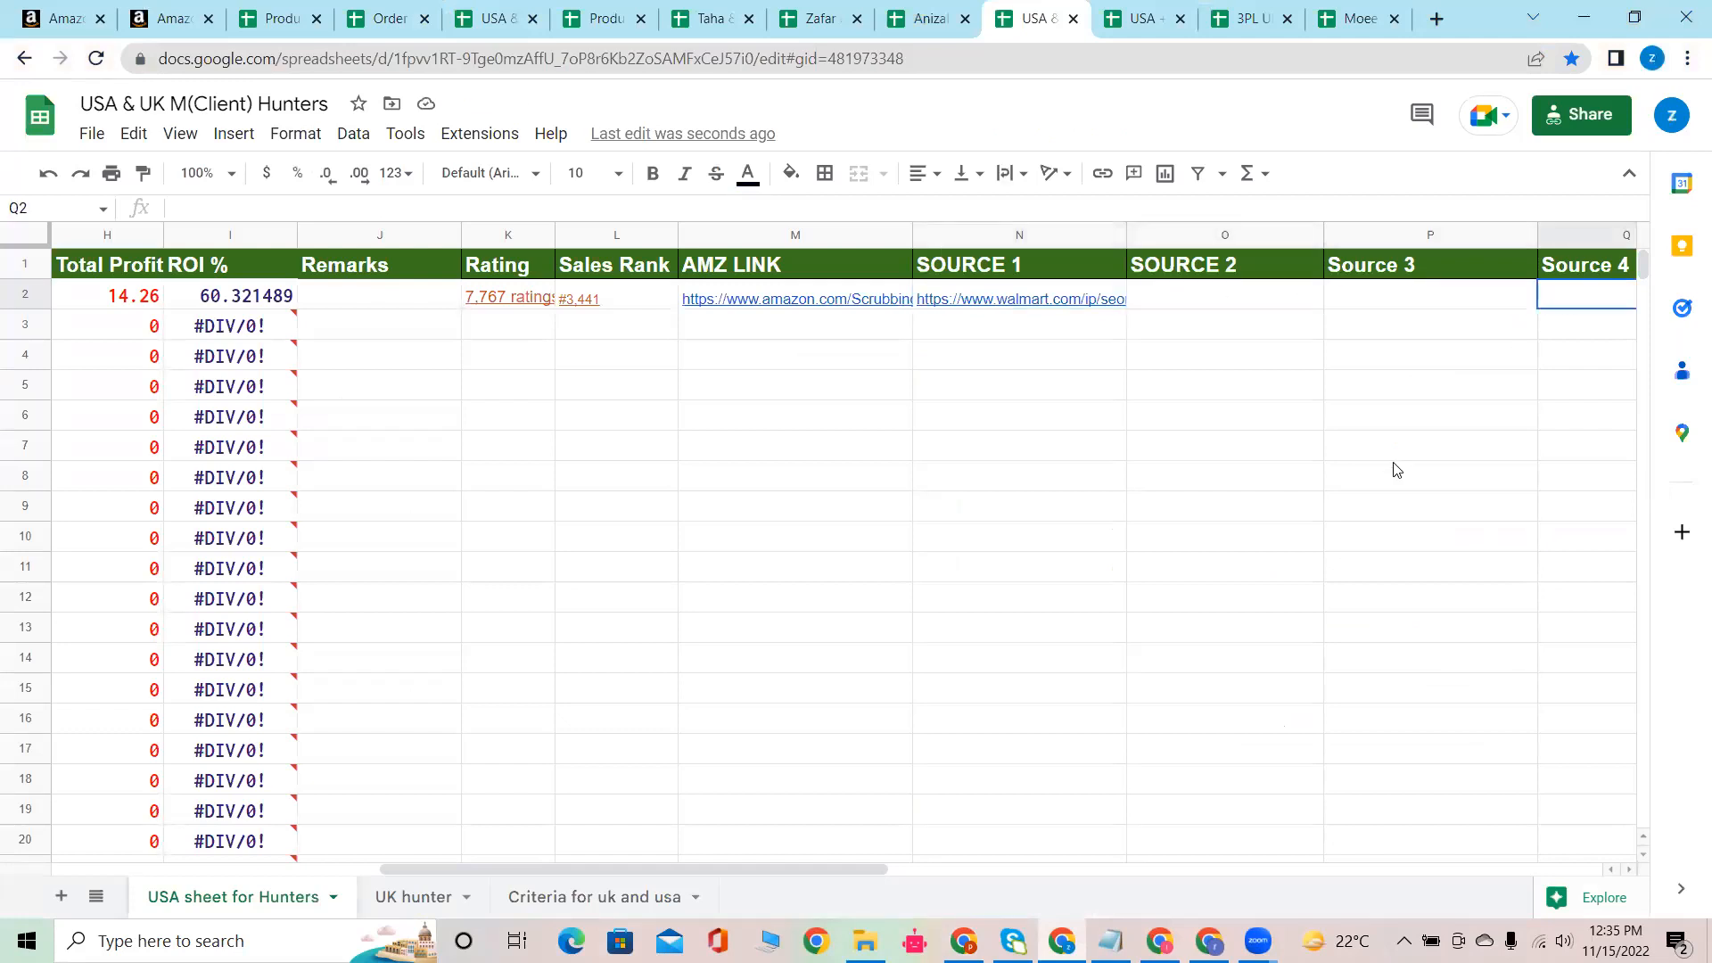
left_click(1222, 299)
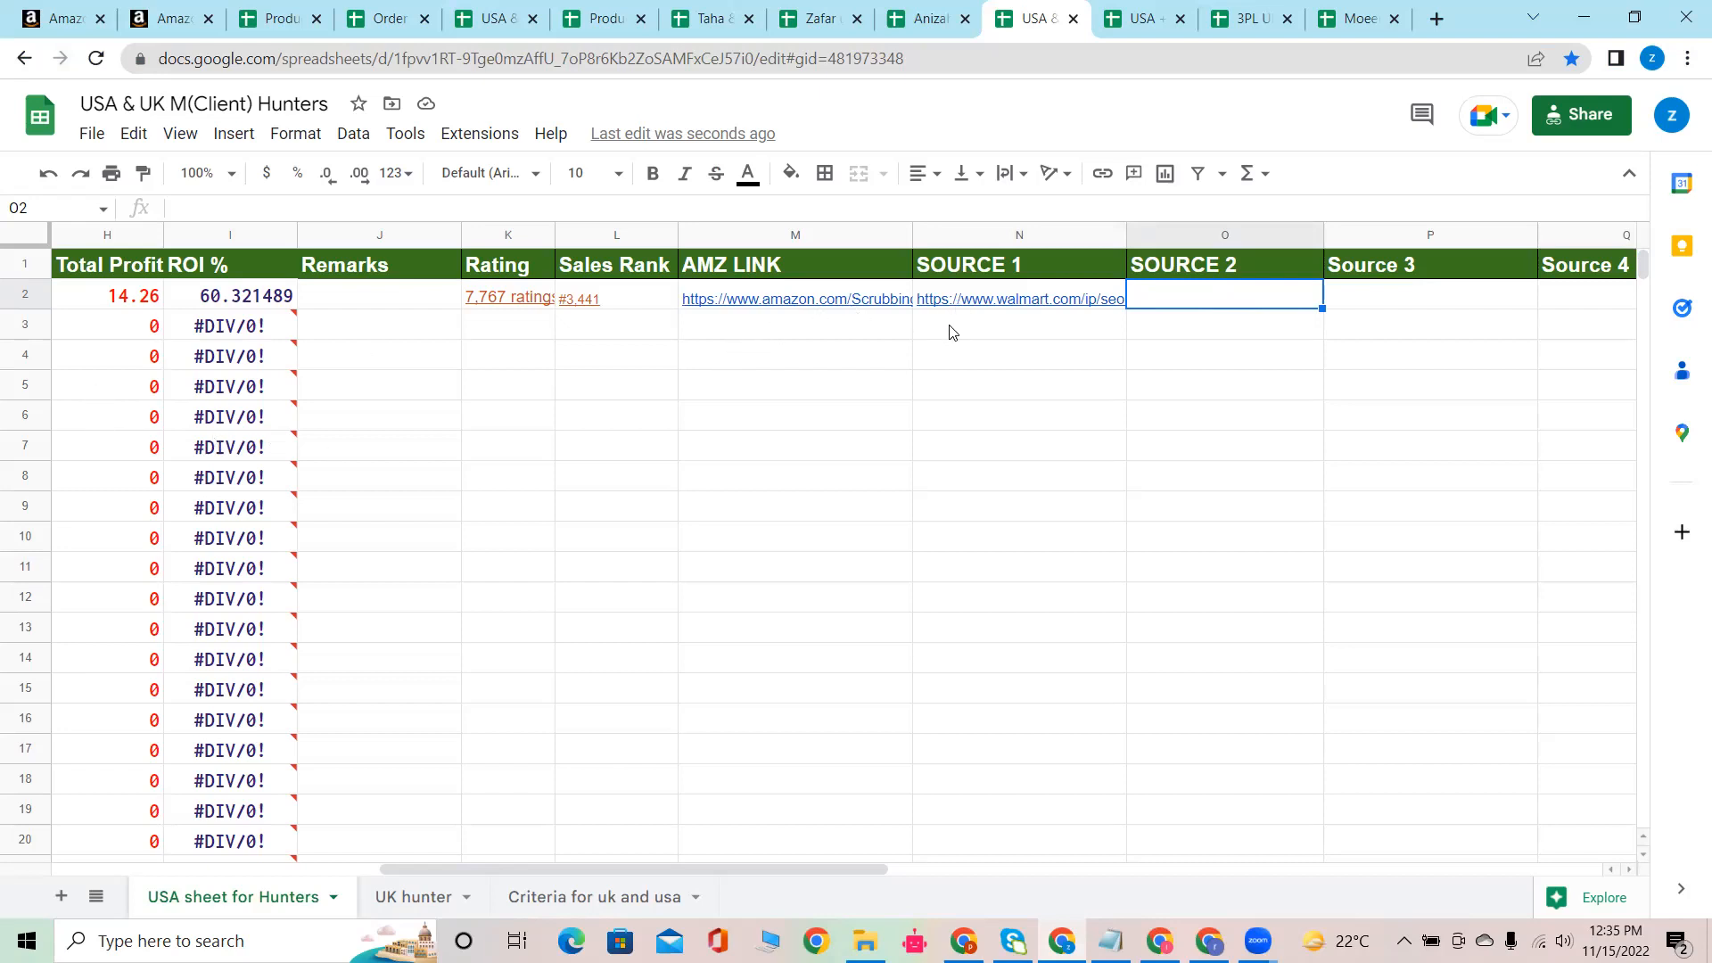
mouse_move(953, 307)
left_click(1372, 309)
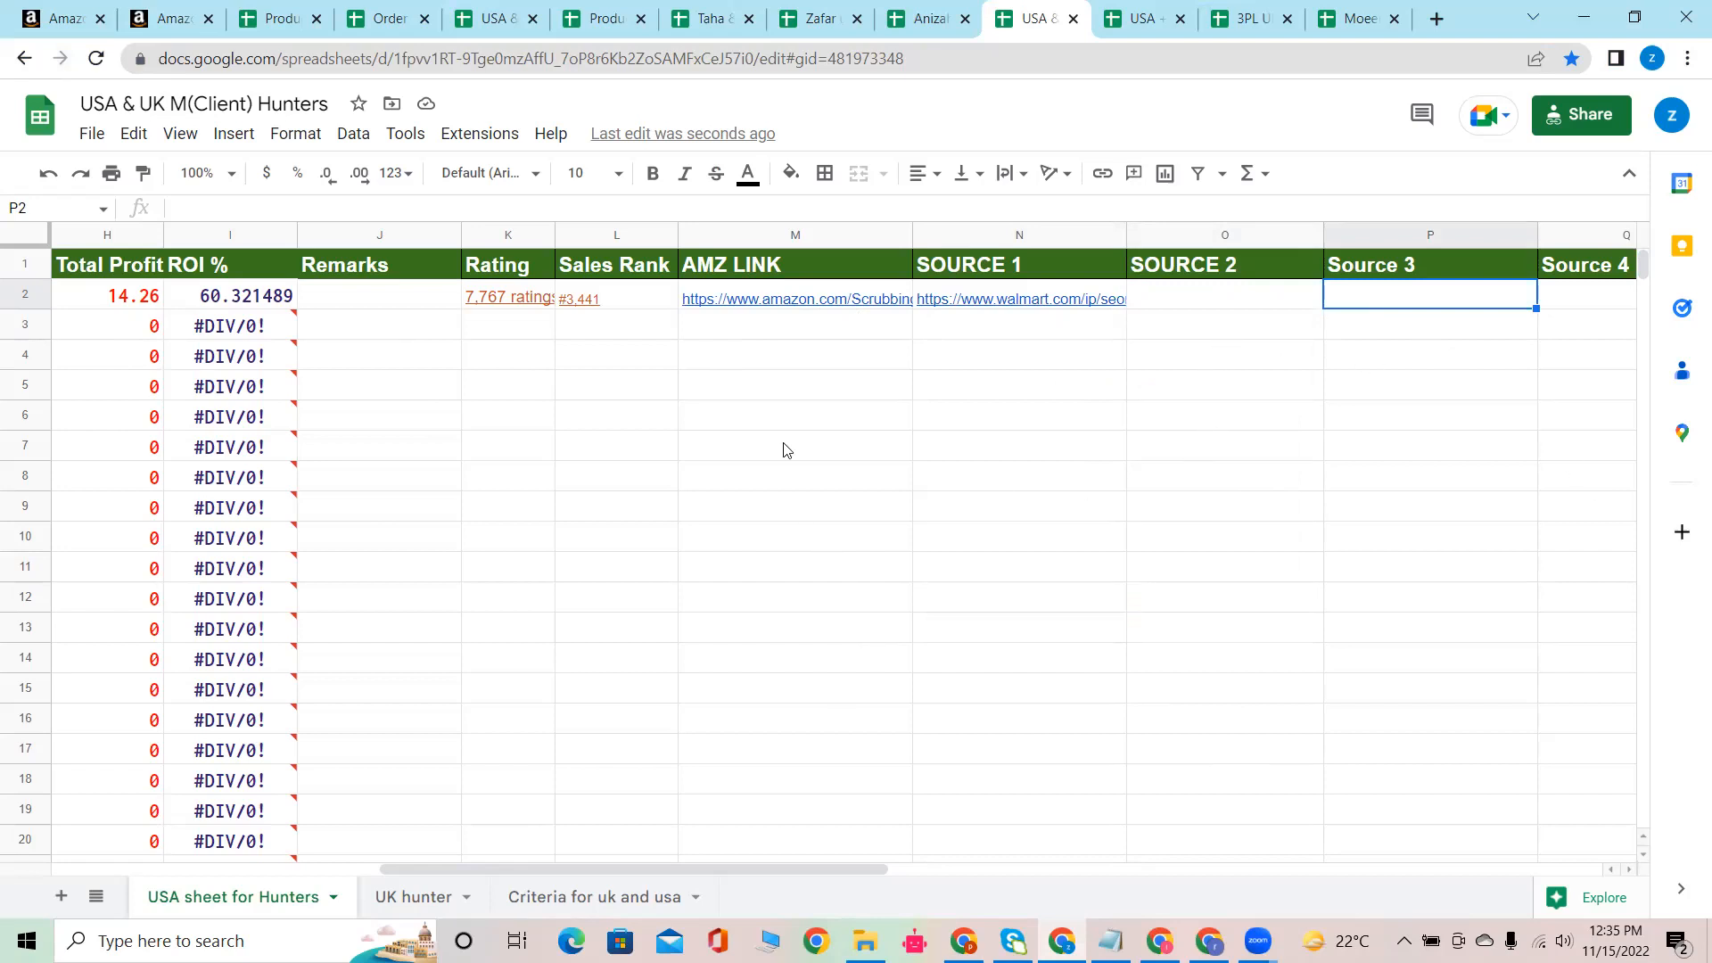
Step: Review the filled cells of row 2 and open the "Criteria for uk and usa" sheet
mouse_move(793, 300)
mouse_move(1114, 300)
left_click_drag(553, 572, 3, 595)
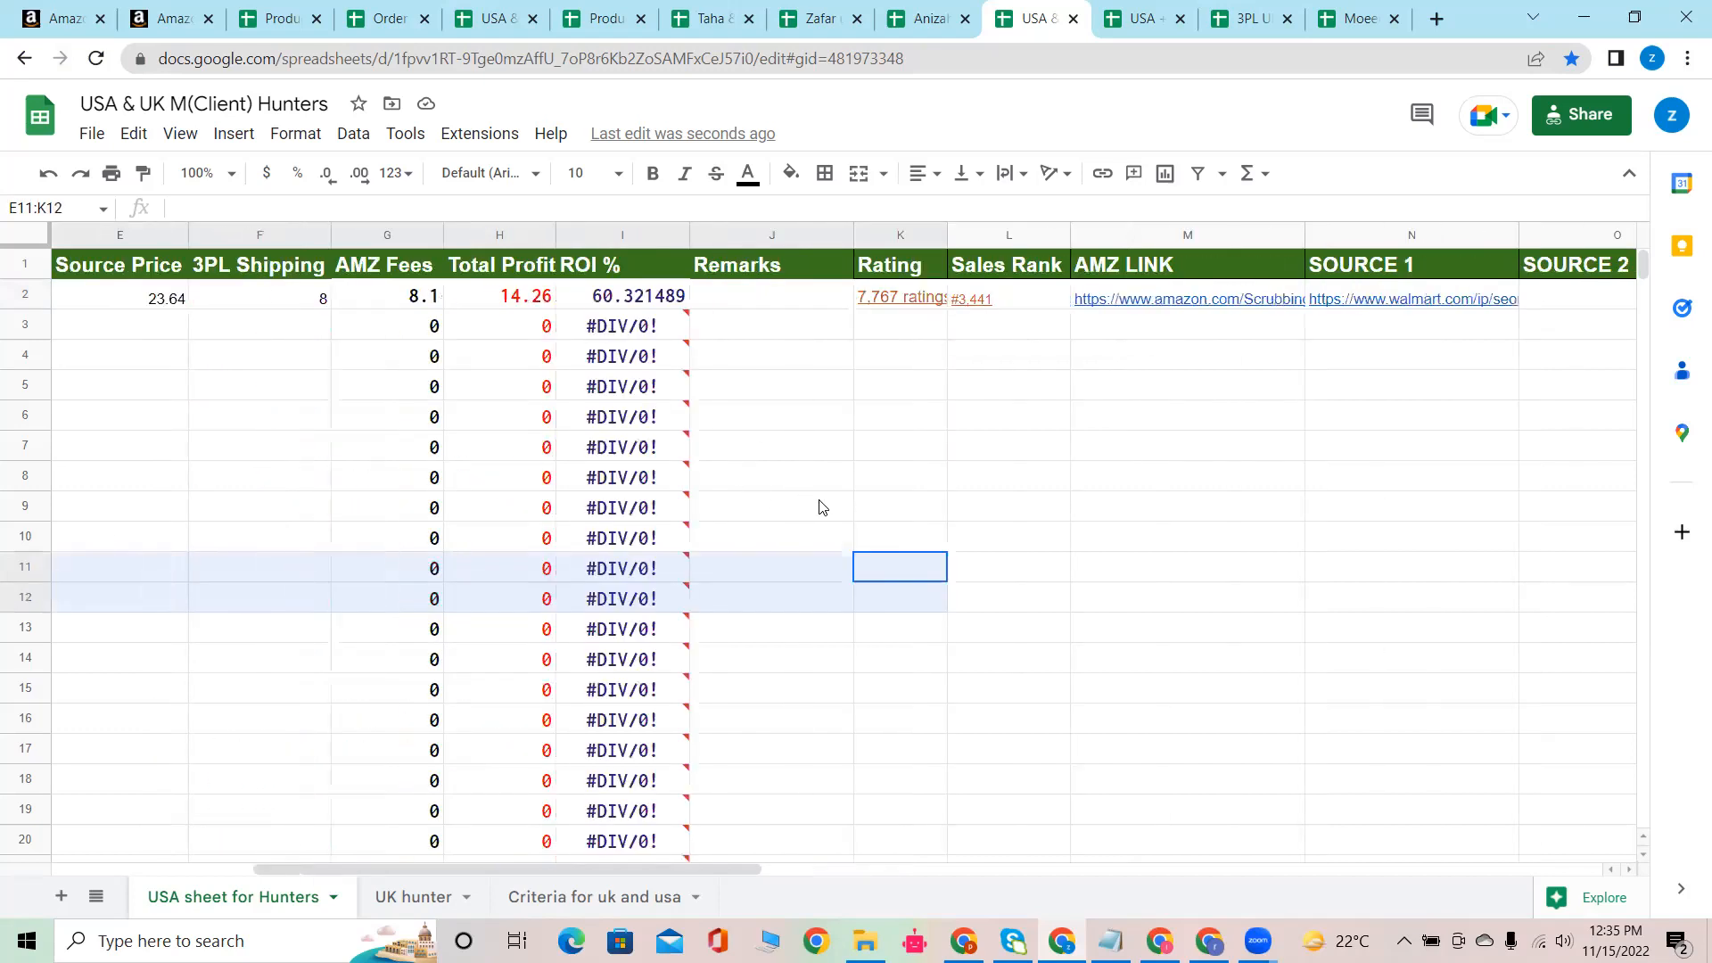
key("shift+Left")
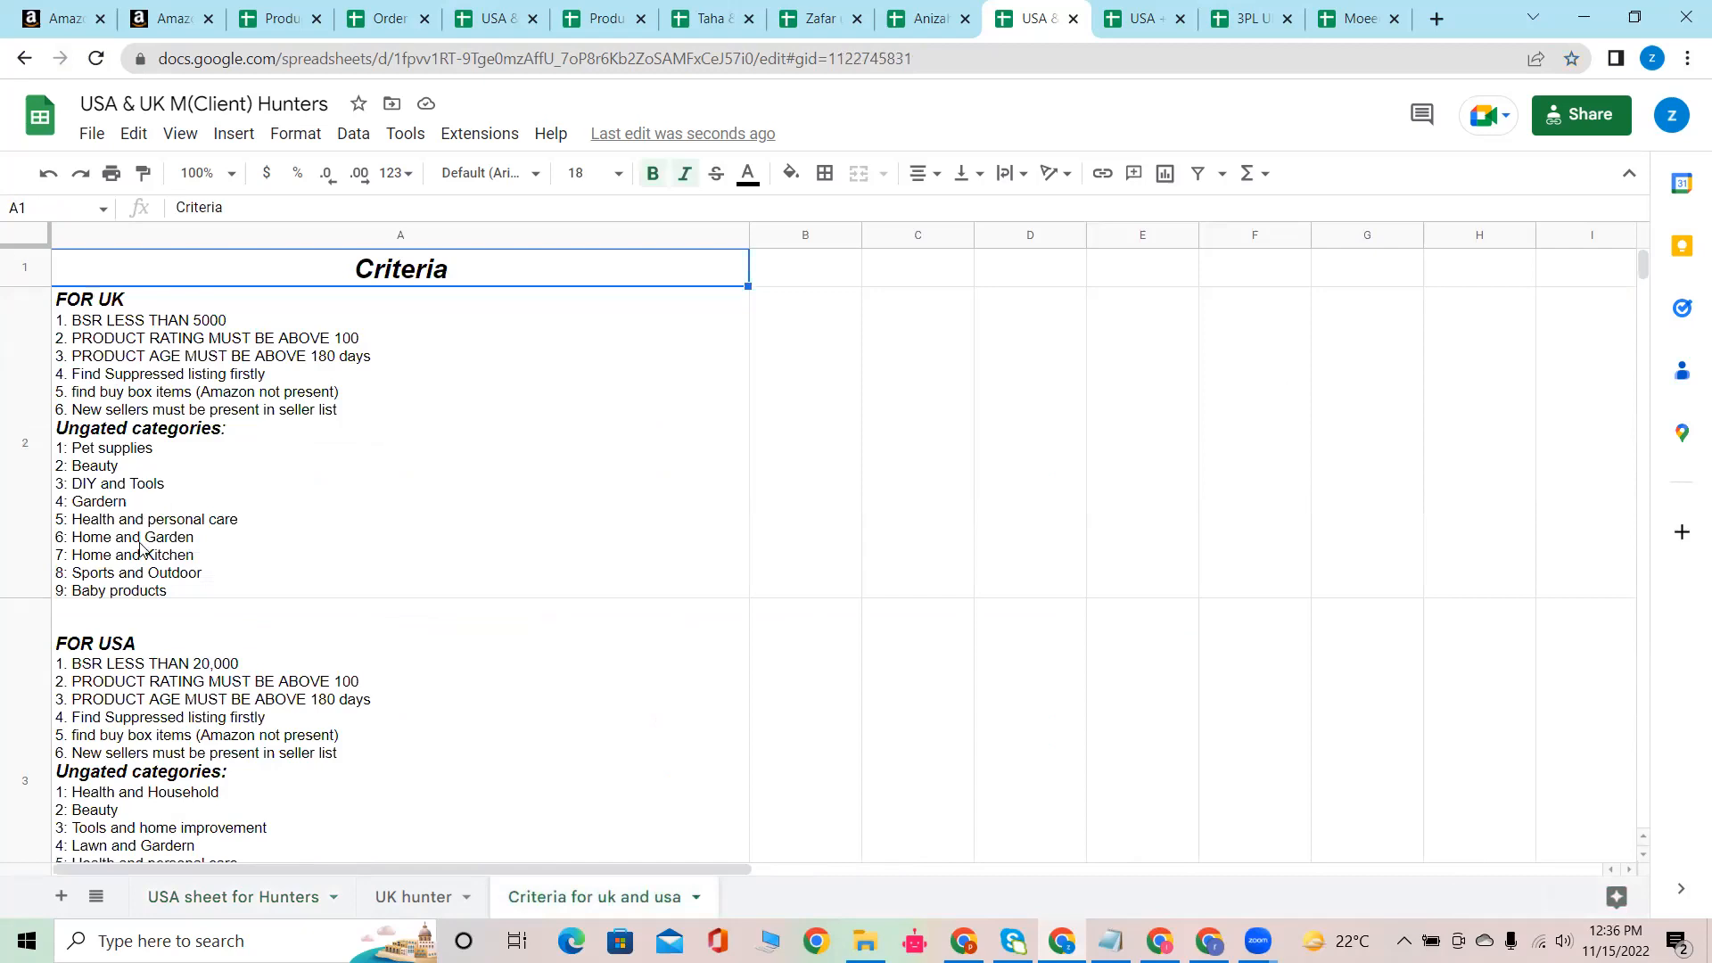
Step: Set the BSR limit in the FOR USA criteria to less than 15,000
scroll(140, 546, "down", 4)
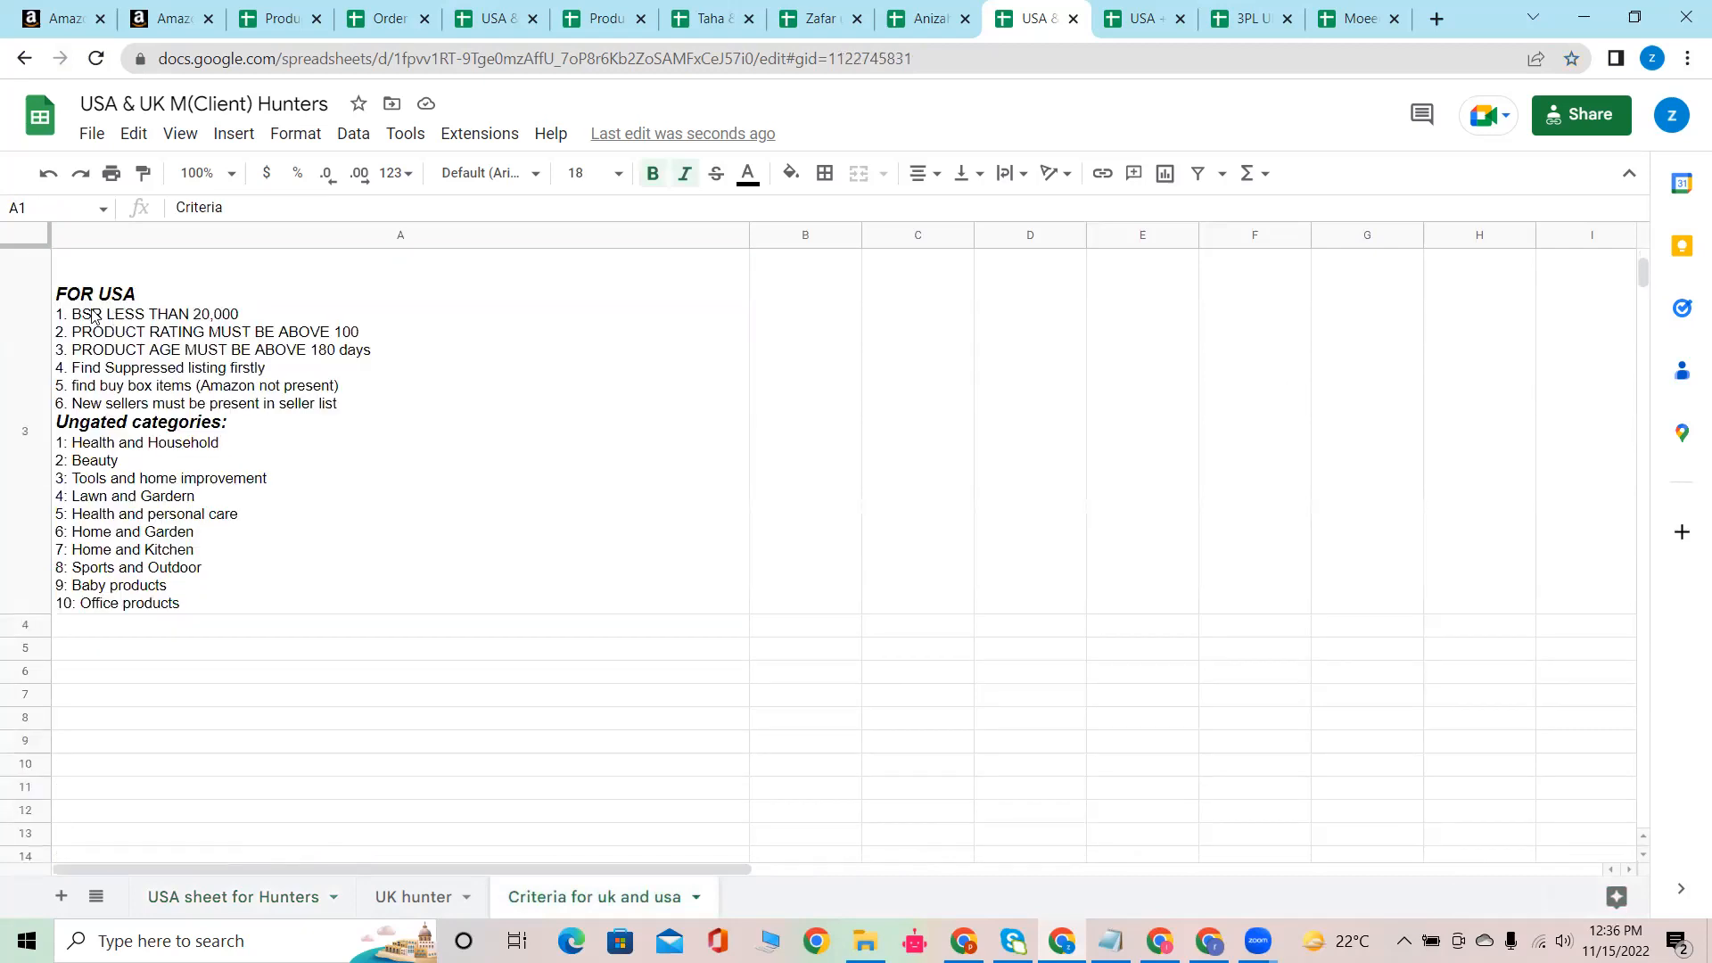
left_click(211, 319)
double_click(211, 318)
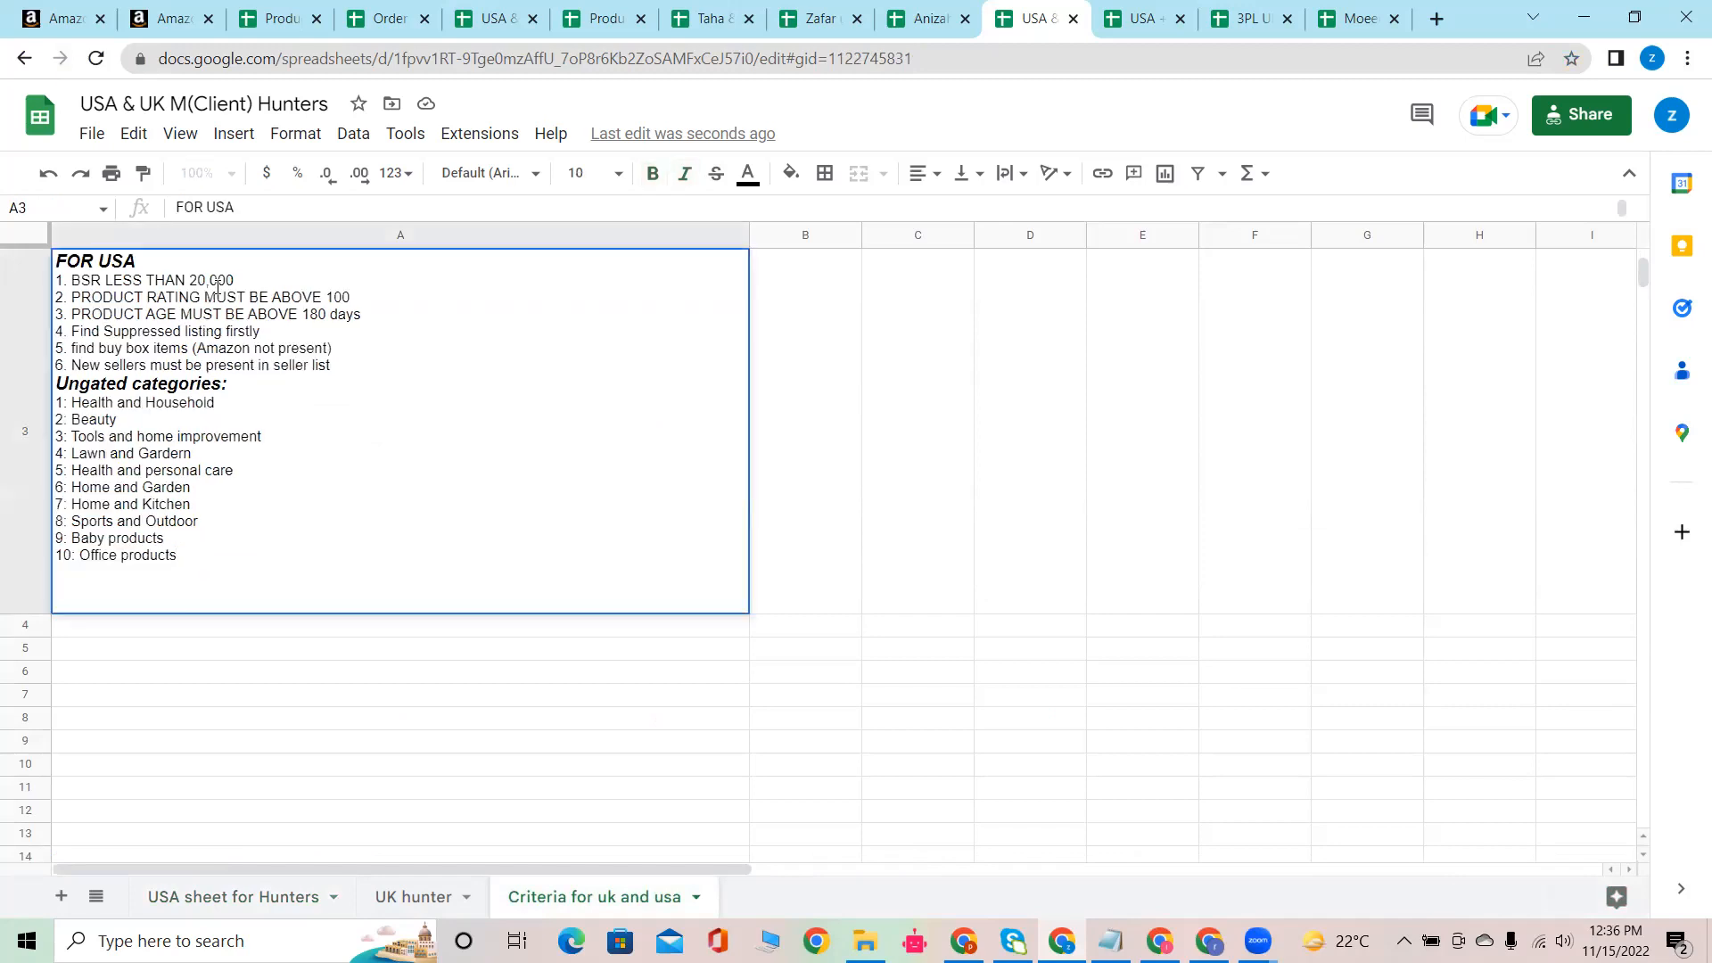
key("BackSpace")
key("BackSpace")
type("15")
left_click(915, 372)
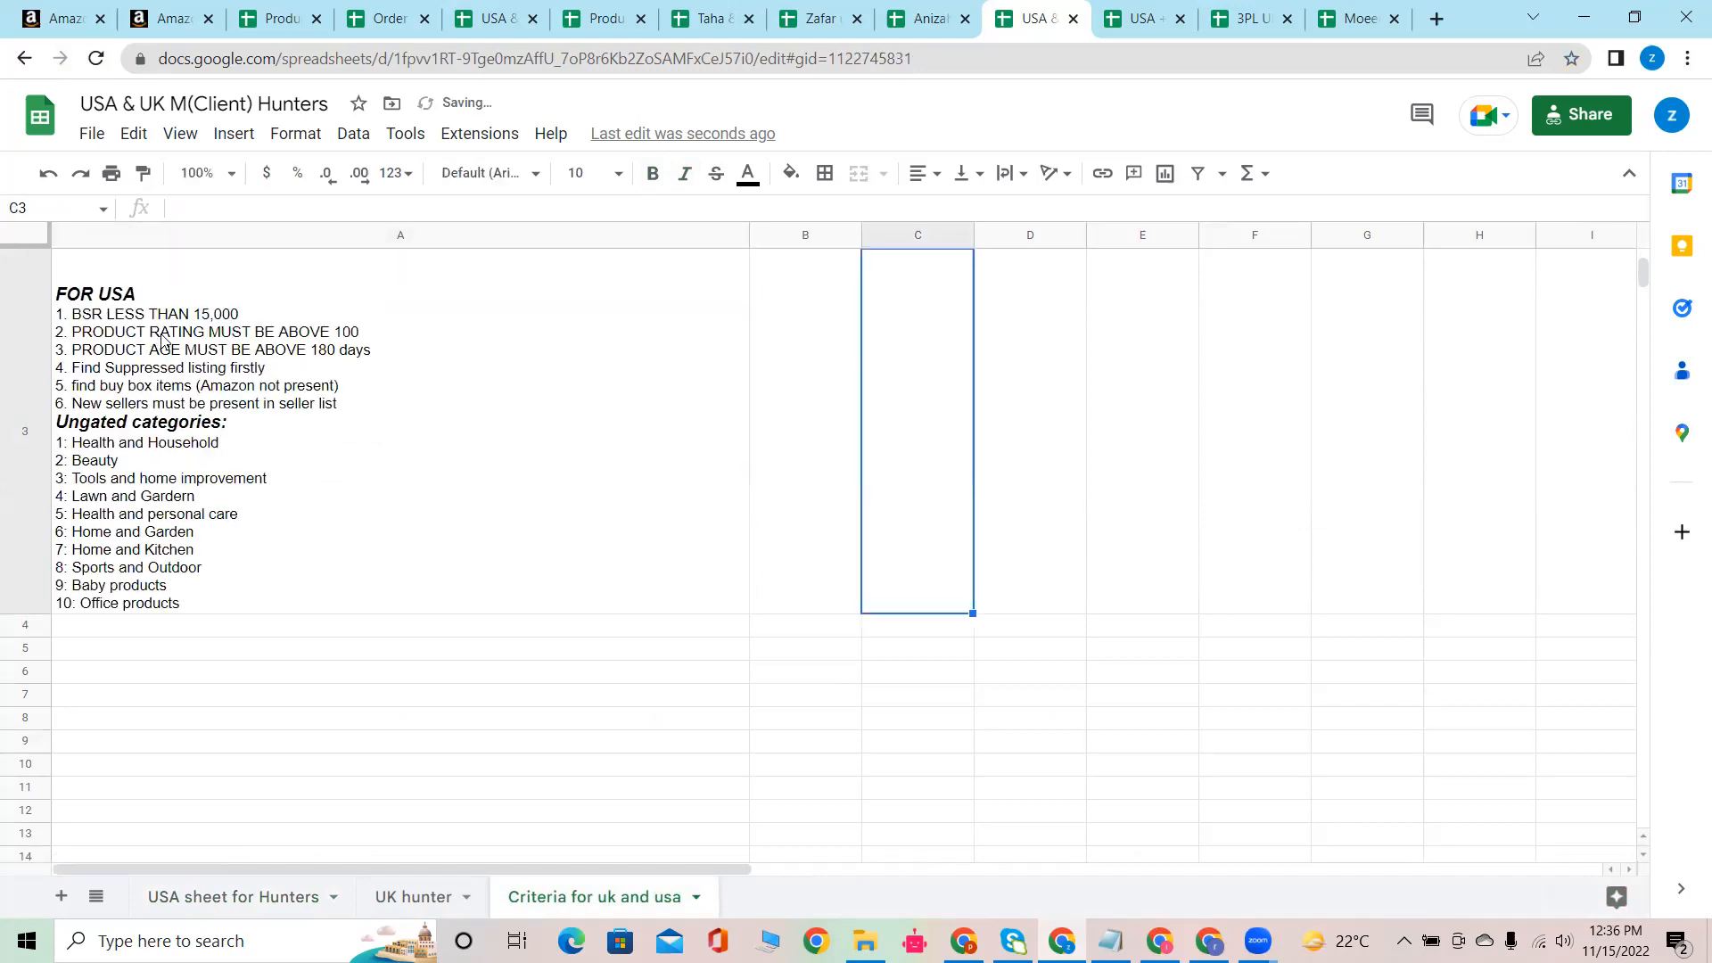
Step: Raise the minimum product rating in the FOR USA criteria to above 200
left_click(341, 334)
double_click(332, 297)
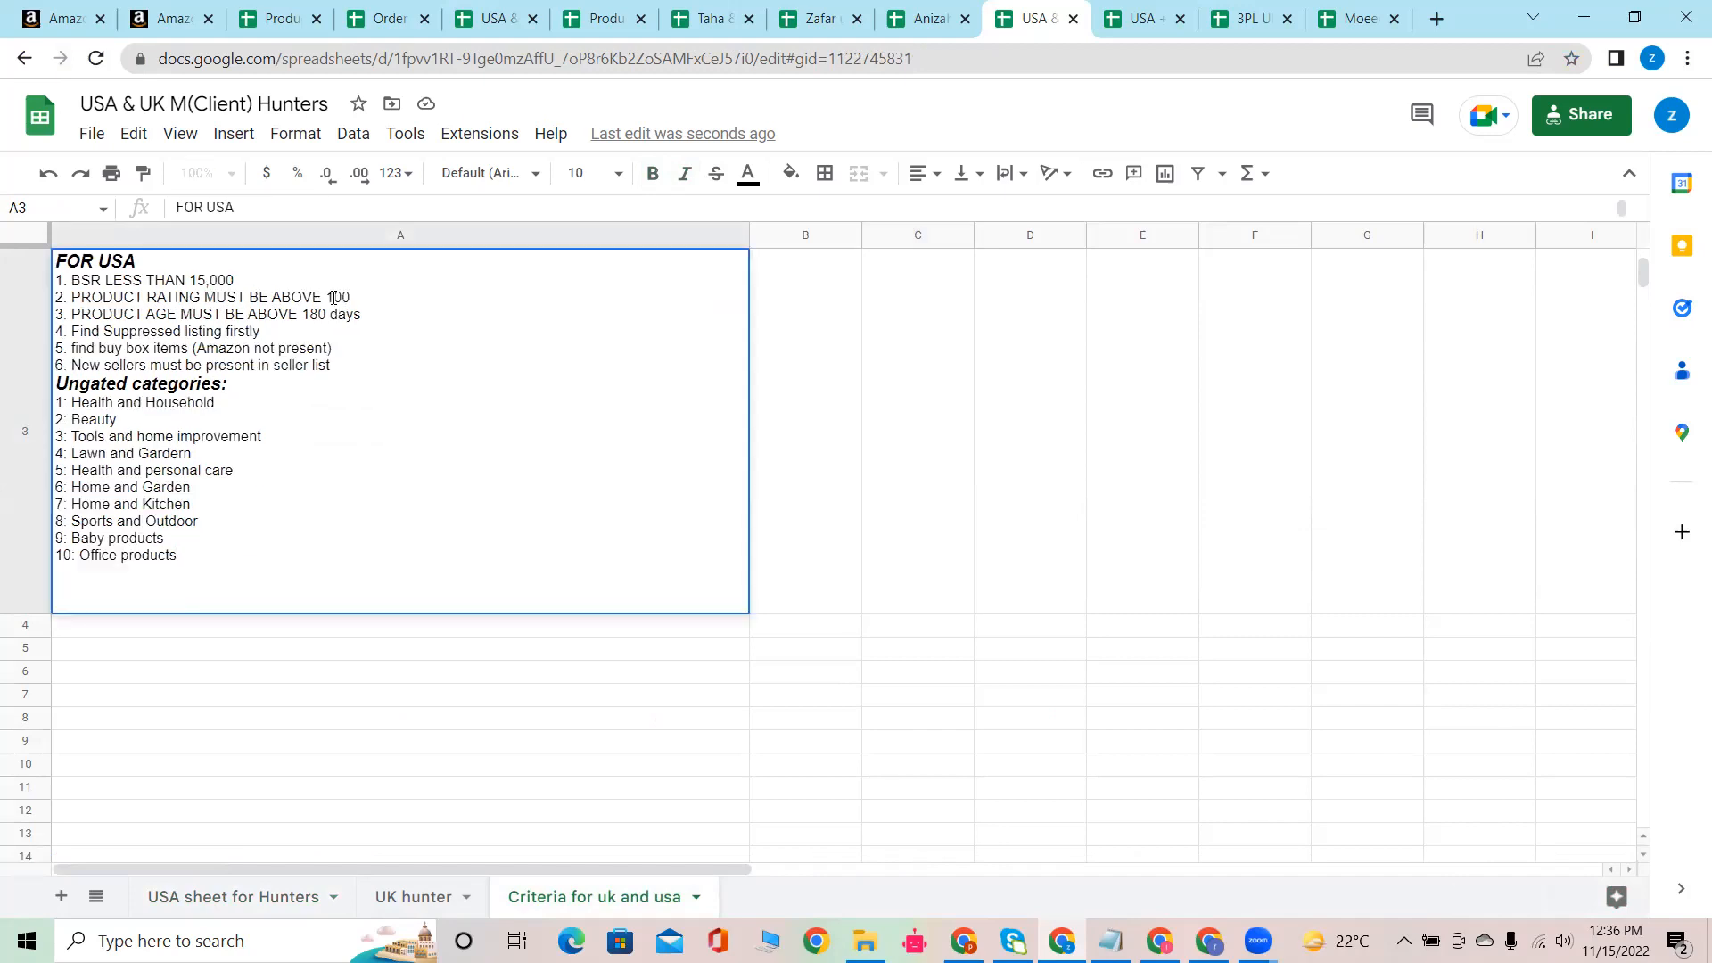
type("2")
left_click(891, 382)
Step: Review the FOR USA criteria and the "USA sheet for Hunters" sheet, returning to the "Criteria for uk and usa" sheet
left_click(147, 379)
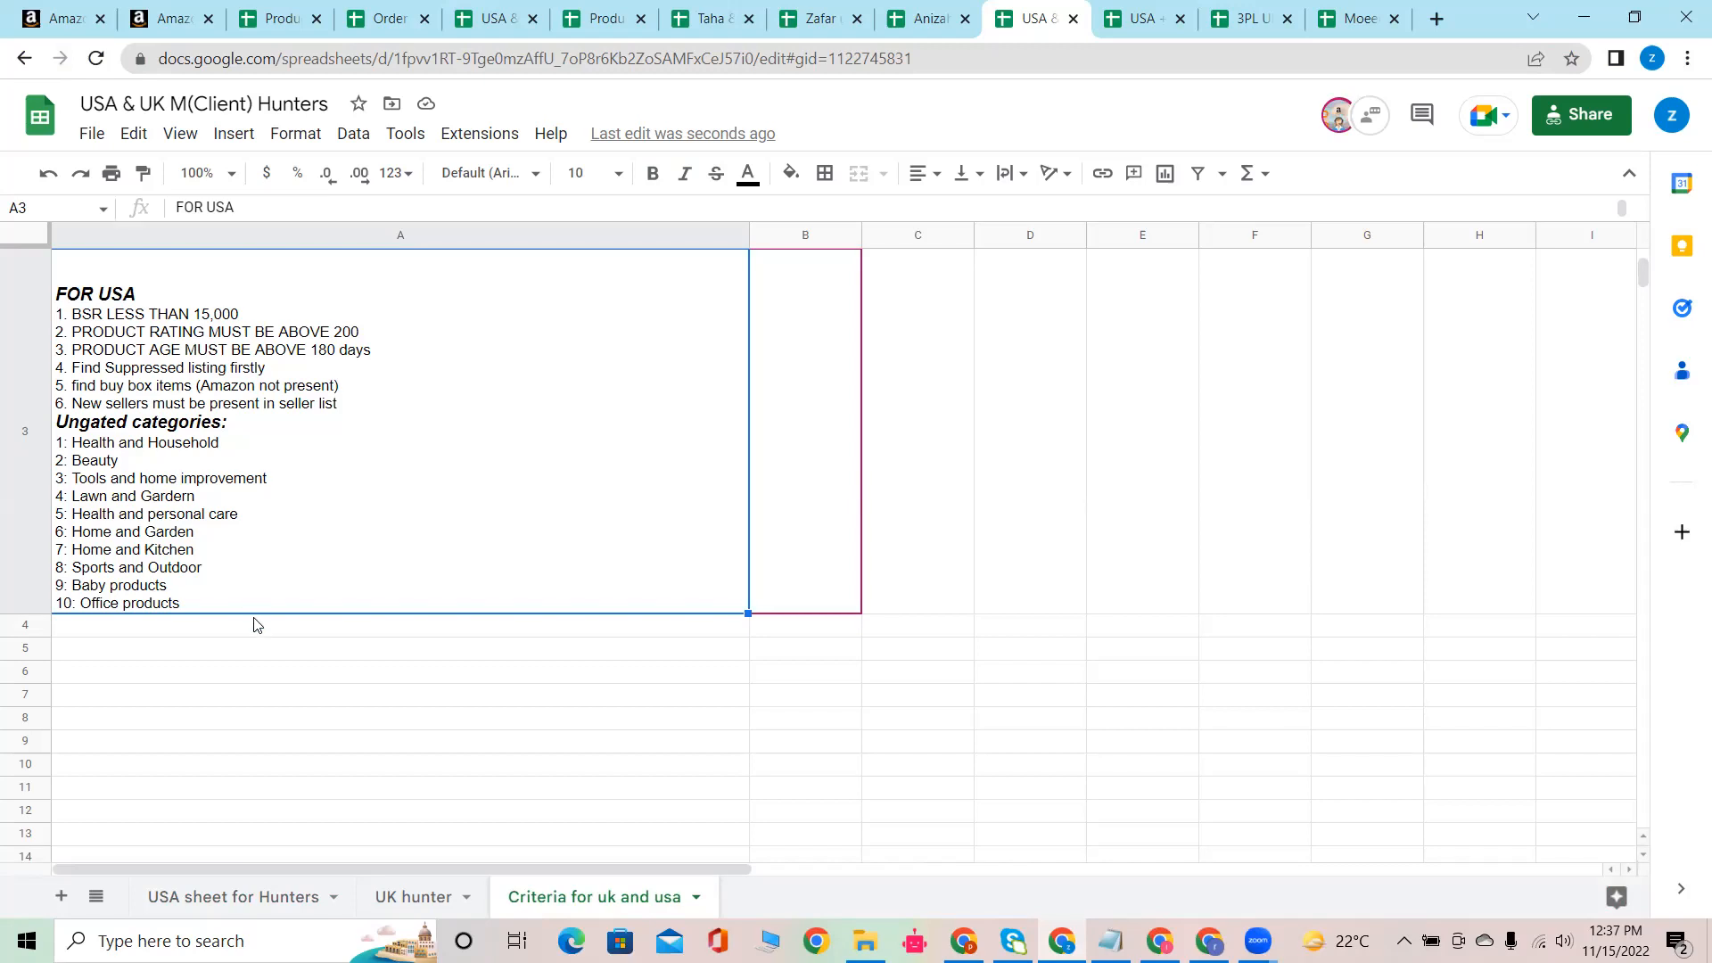
left_click(228, 903)
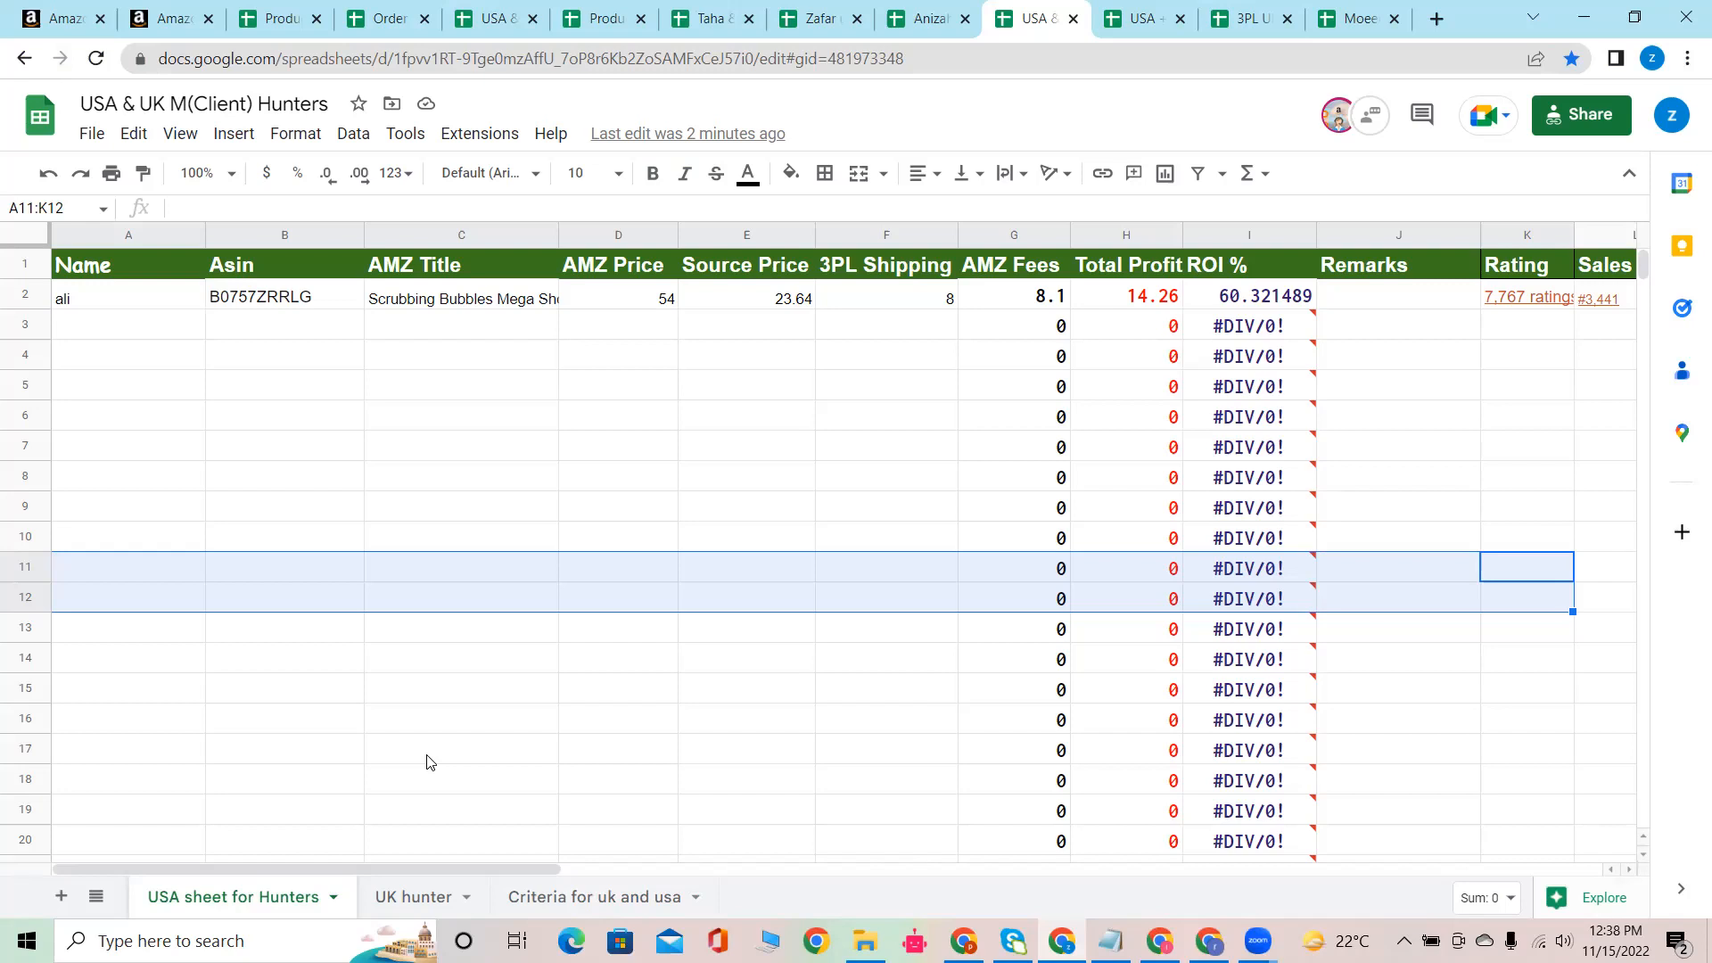
left_click(622, 896)
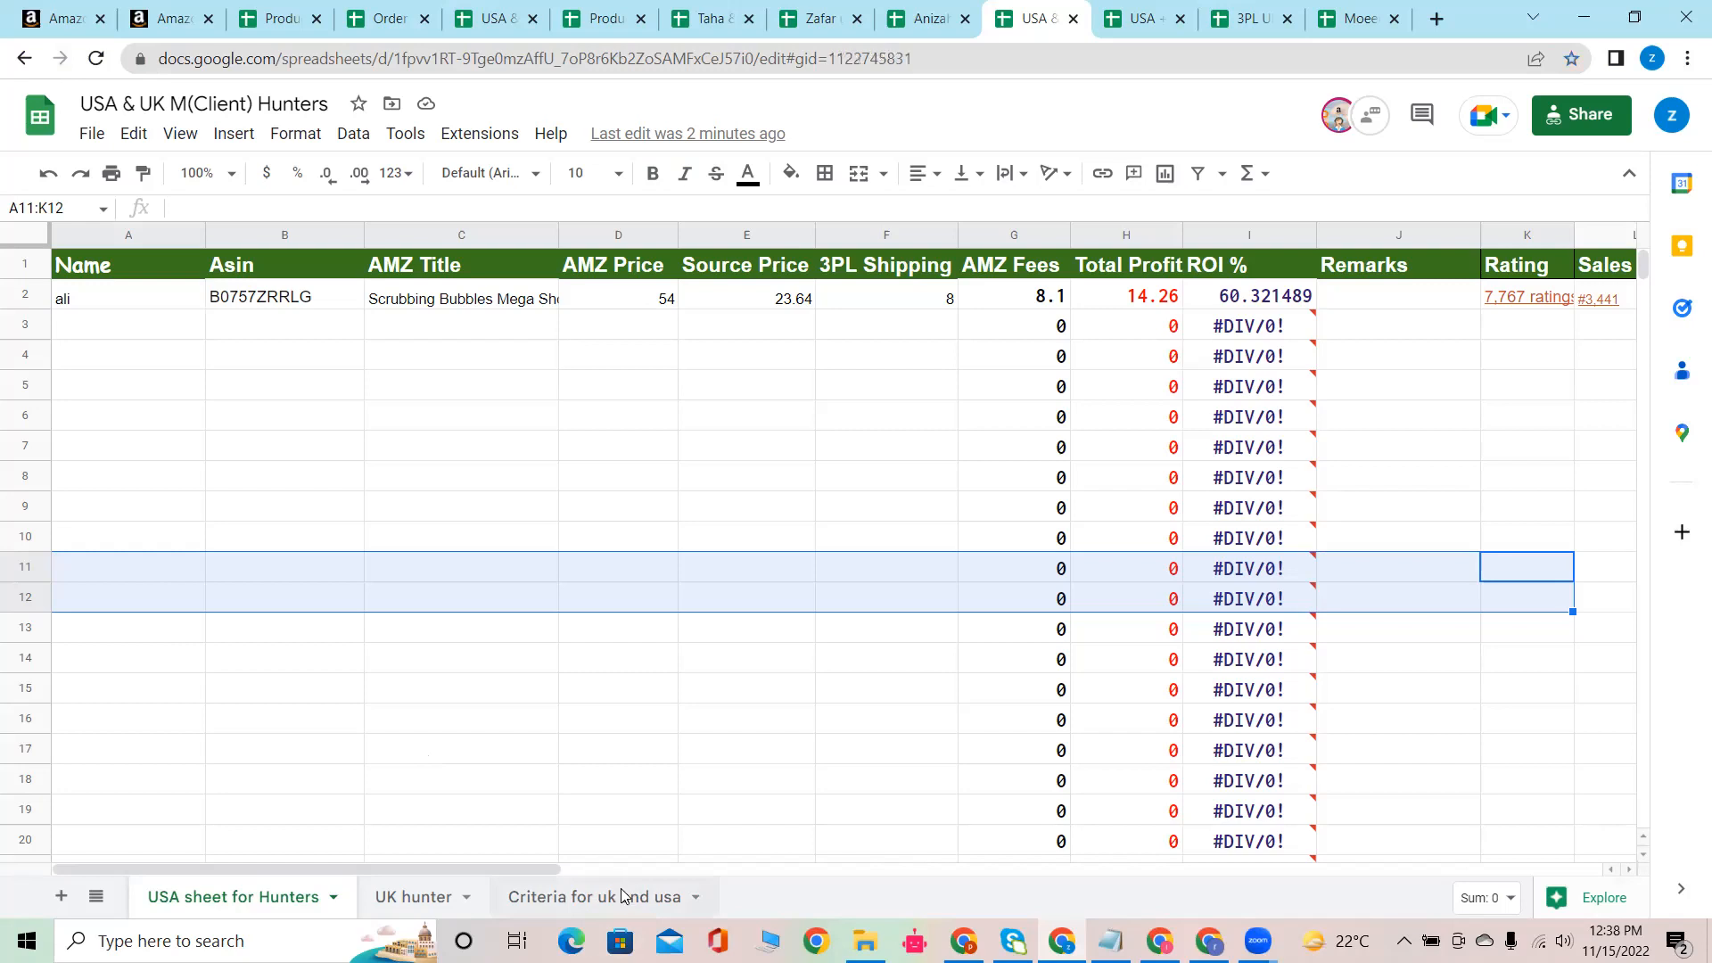